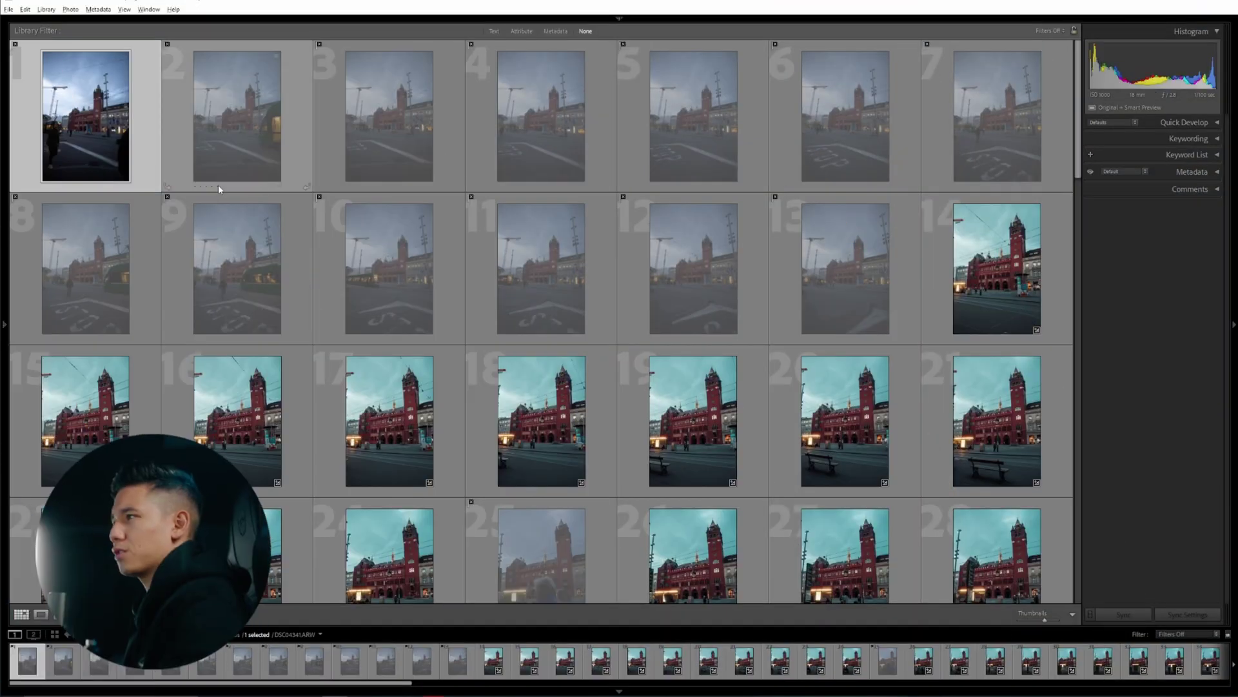
- Select a couple of hyperlapse frames in the grid, then return to the first one
click(238, 144)
click(386, 133)
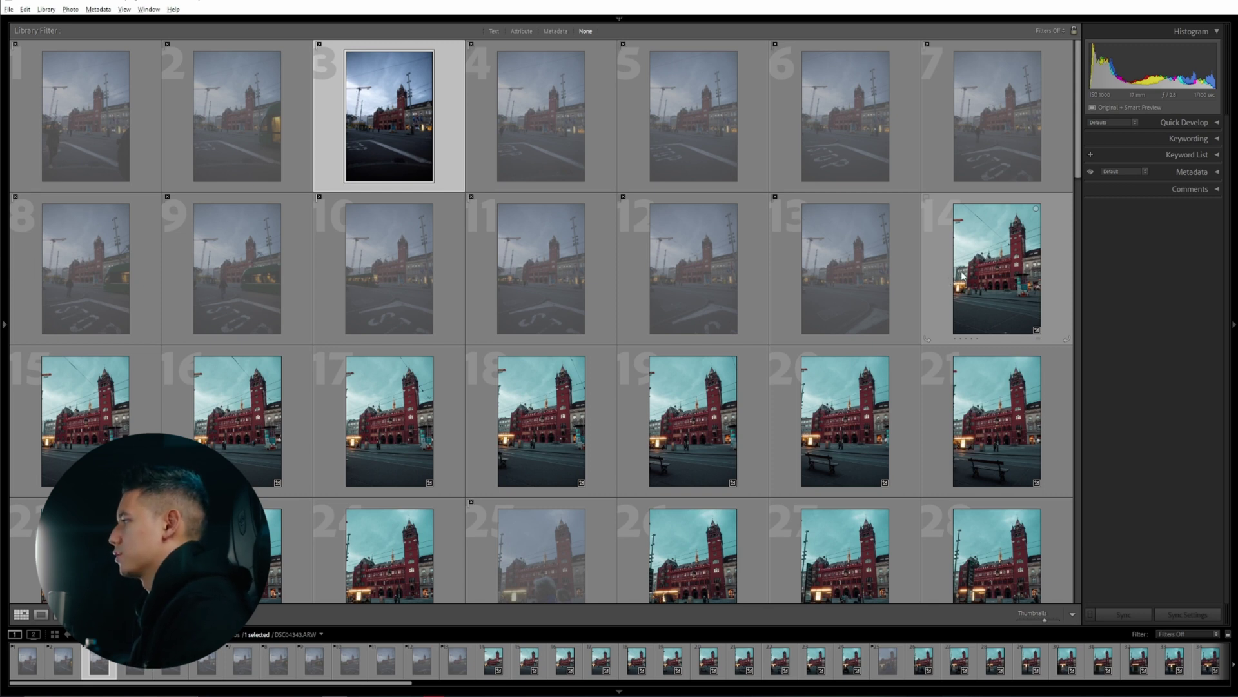
key(Left)
key(Left)
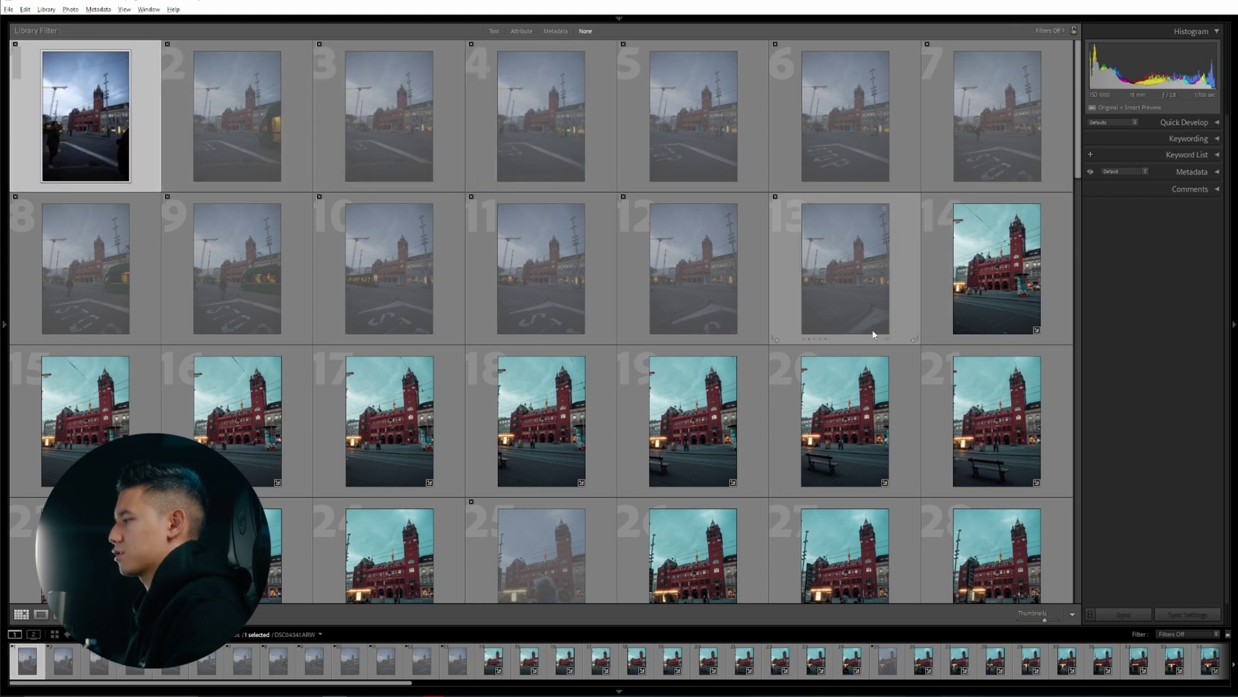
- Open frame 13 full-size in Loupe view and step through neighbouring frames, ending on DSC04359.ARW
double_click(850, 273)
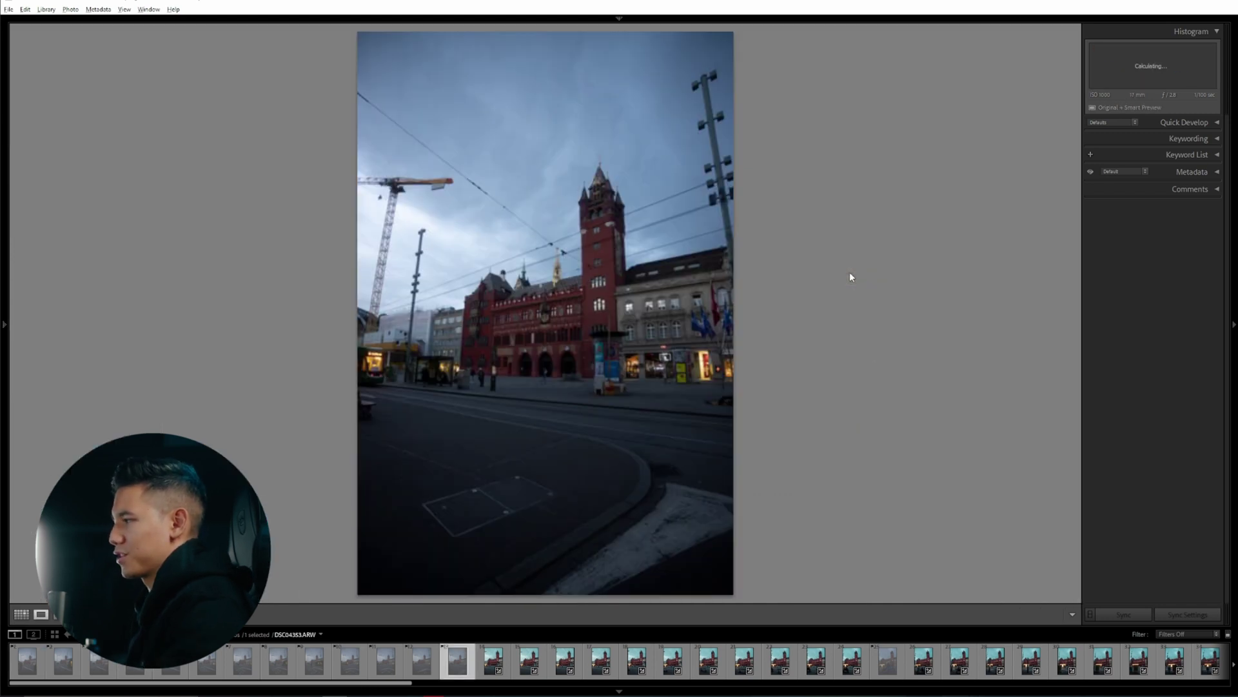
key(Right)
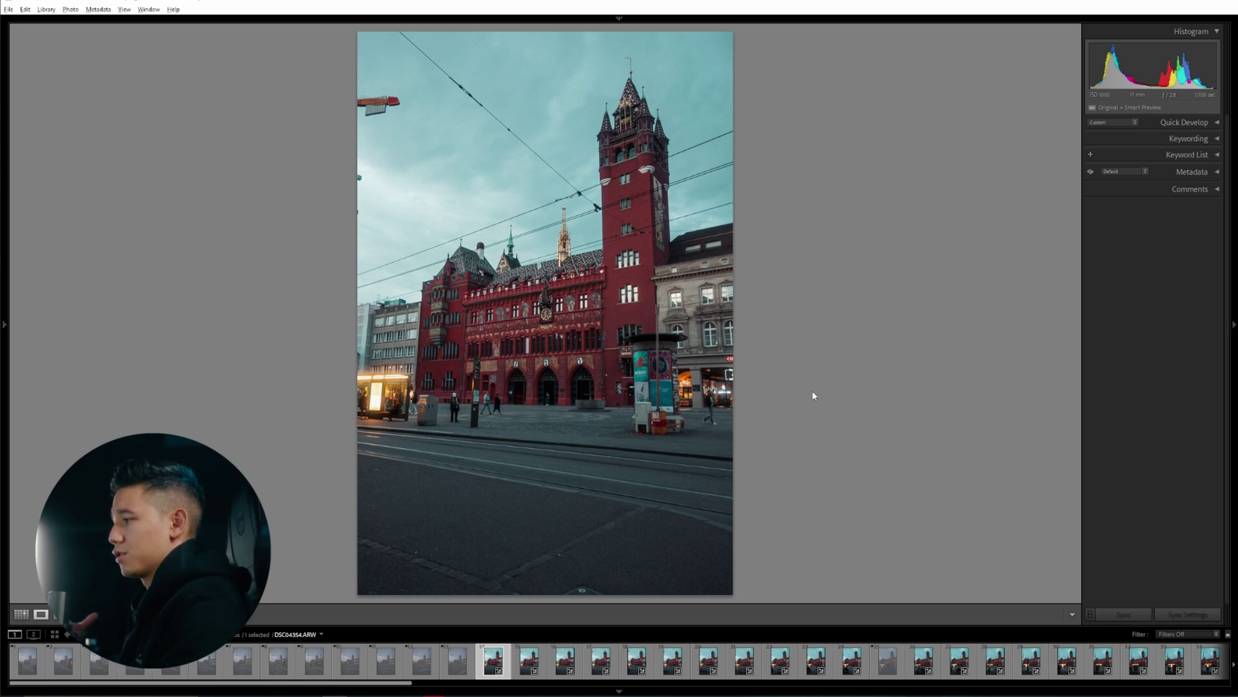
key(Right)
key(Right)
key(Right)
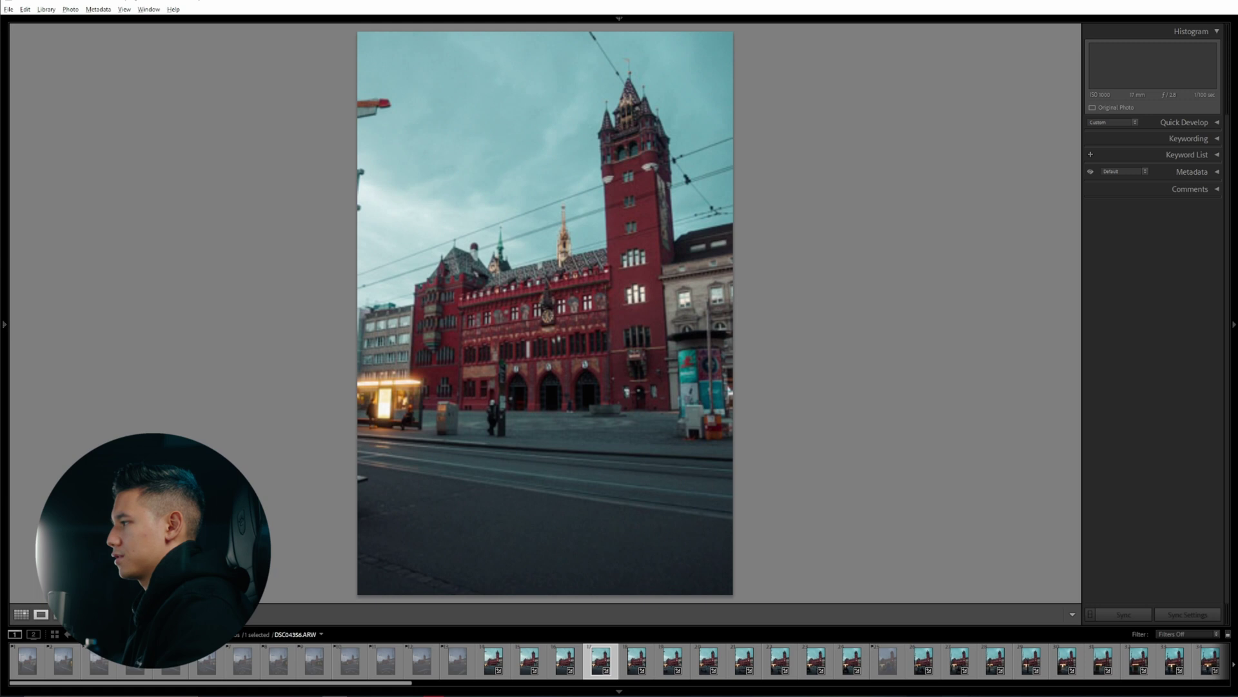
key(Right)
key(Right)
key(Right)
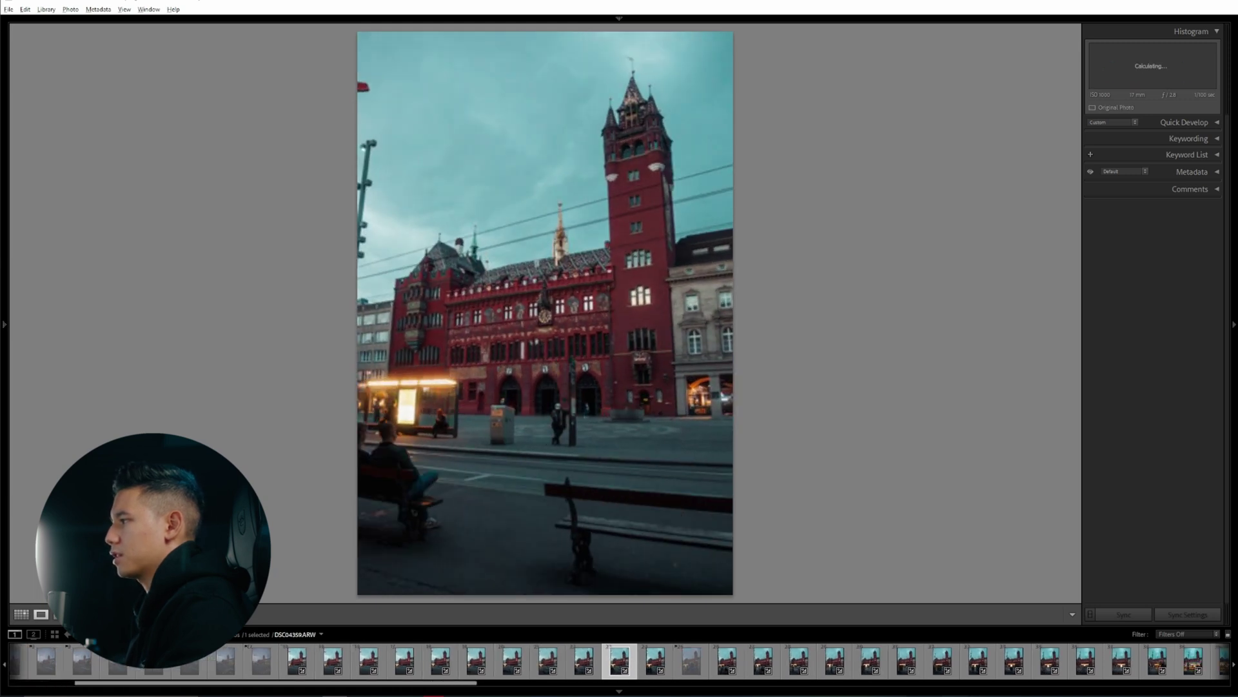
key(Right)
key(Right)
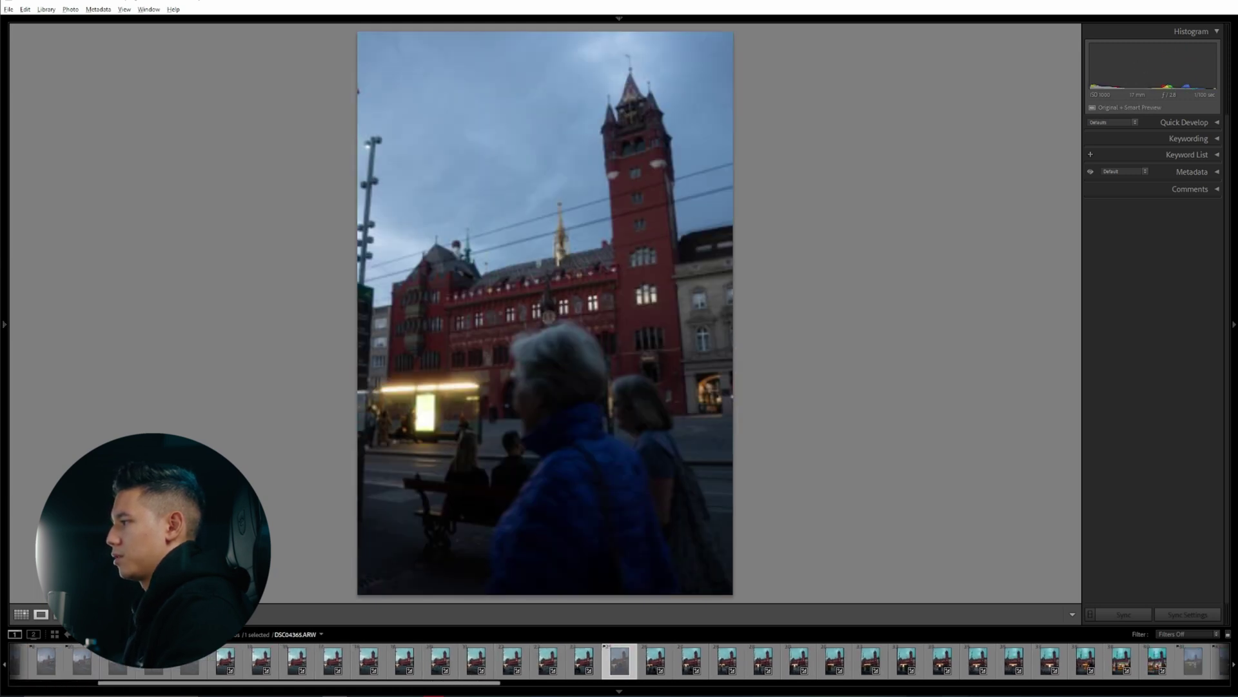
key(Left)
key(Left)
key(Left)
key(Left)
key(Left)
key(Left)
key(Left)
key(Left)
key(Left)
key(Left)
key(Left)
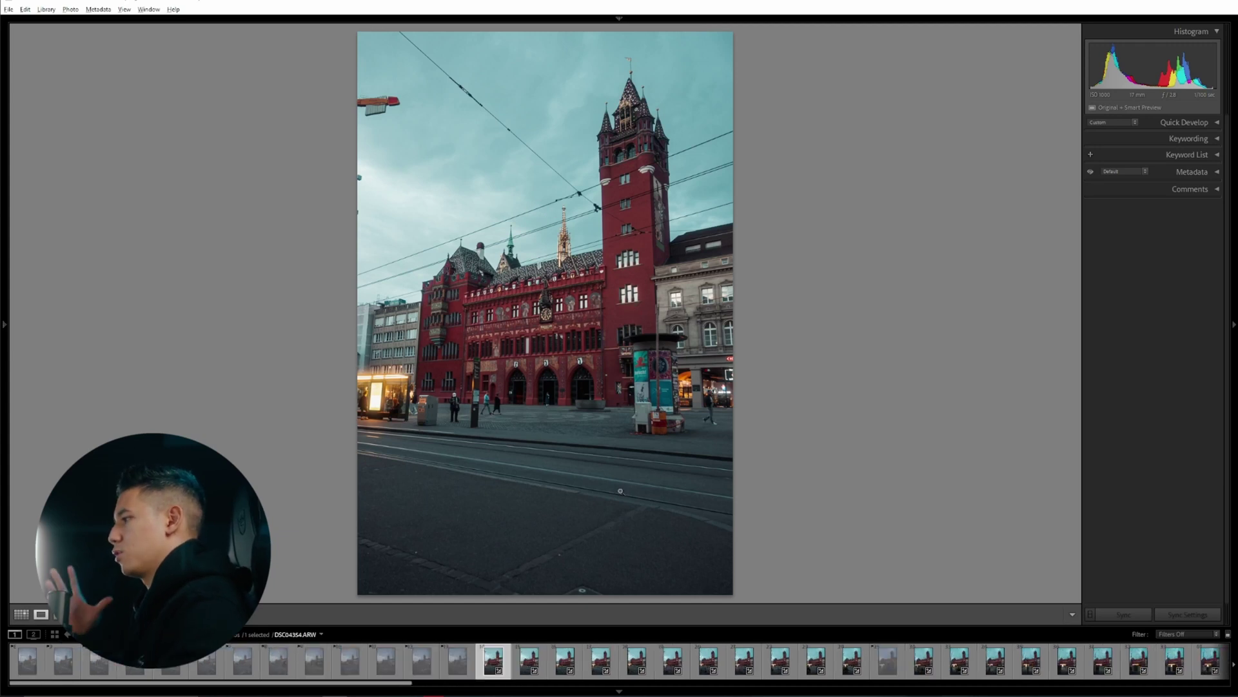
key(Right)
key(Right)
key(Right)
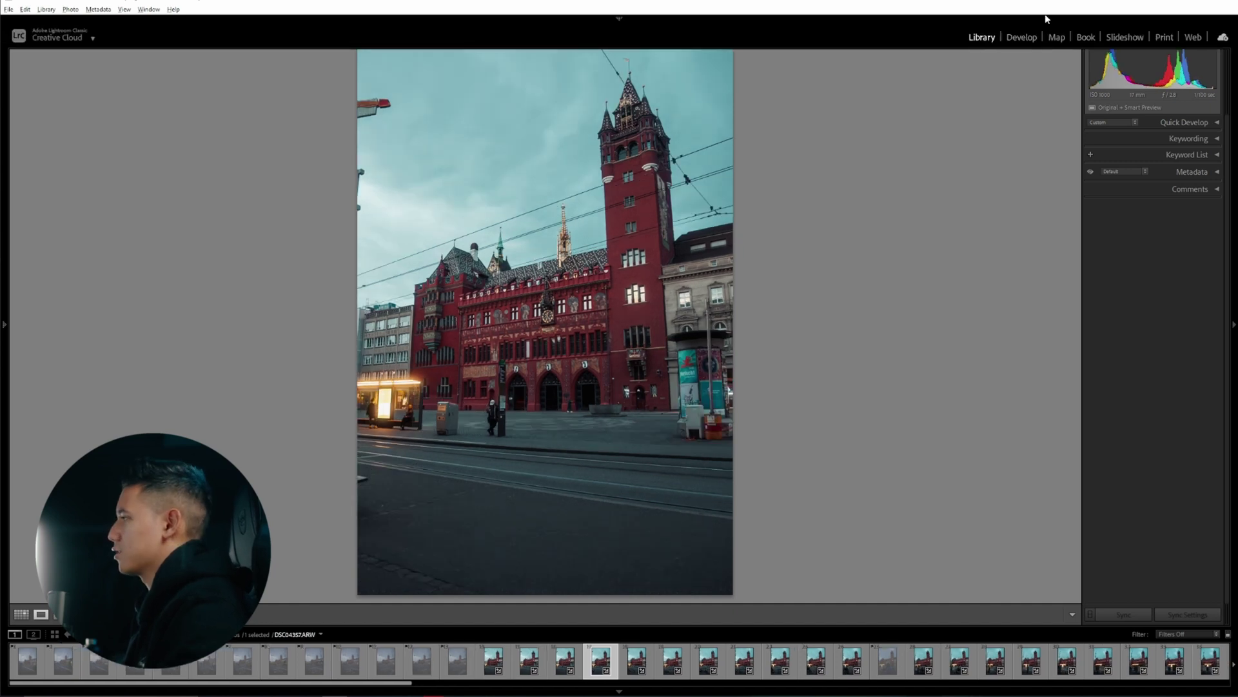
- In Develop, reset the town hall frame to its original look, then undo to restore the edit
click(1021, 36)
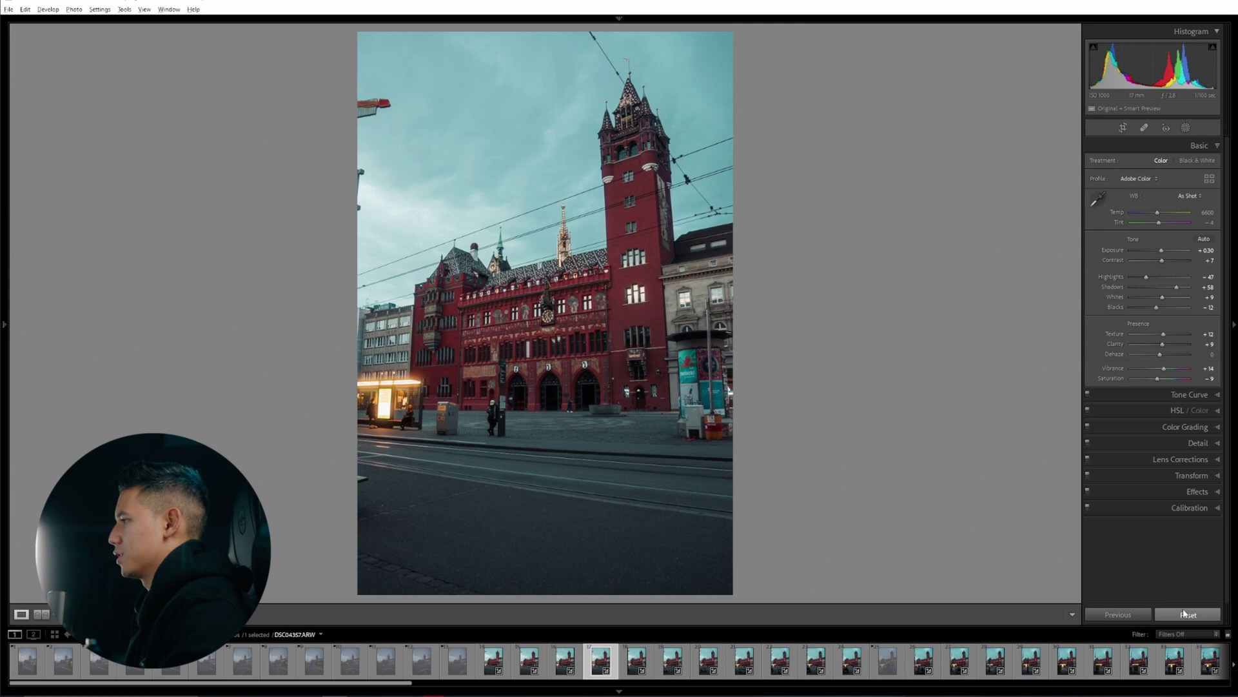
click(1185, 614)
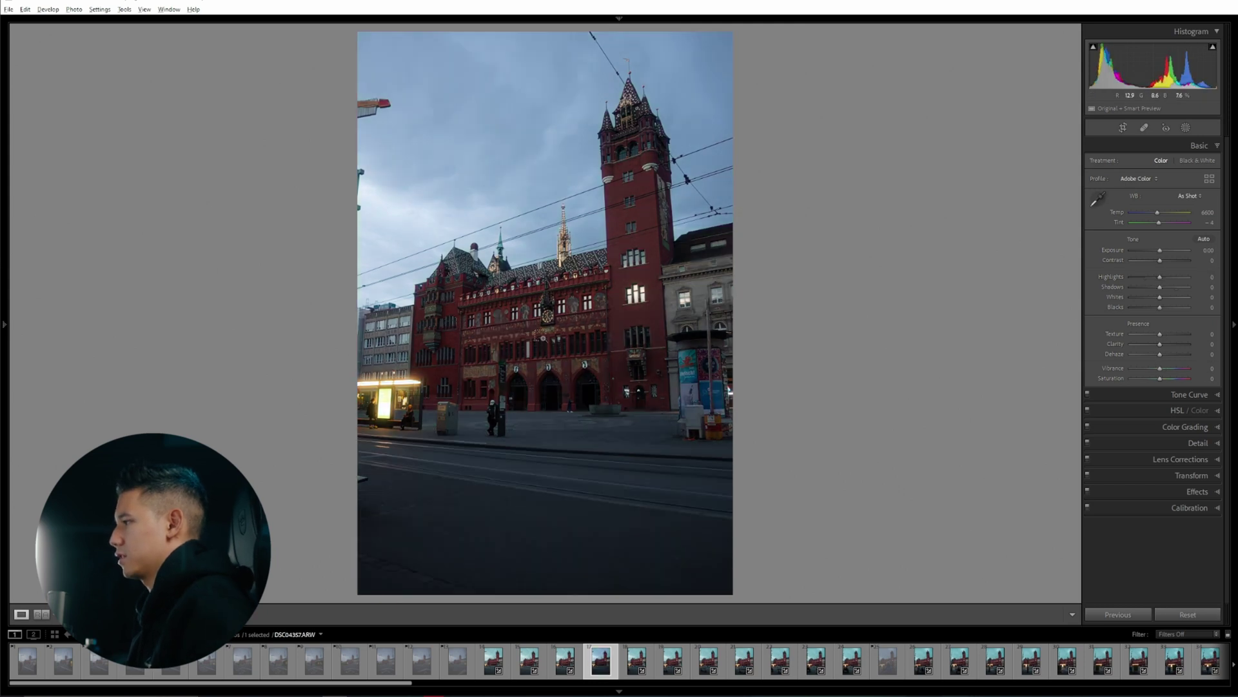
key(ctrl+z)
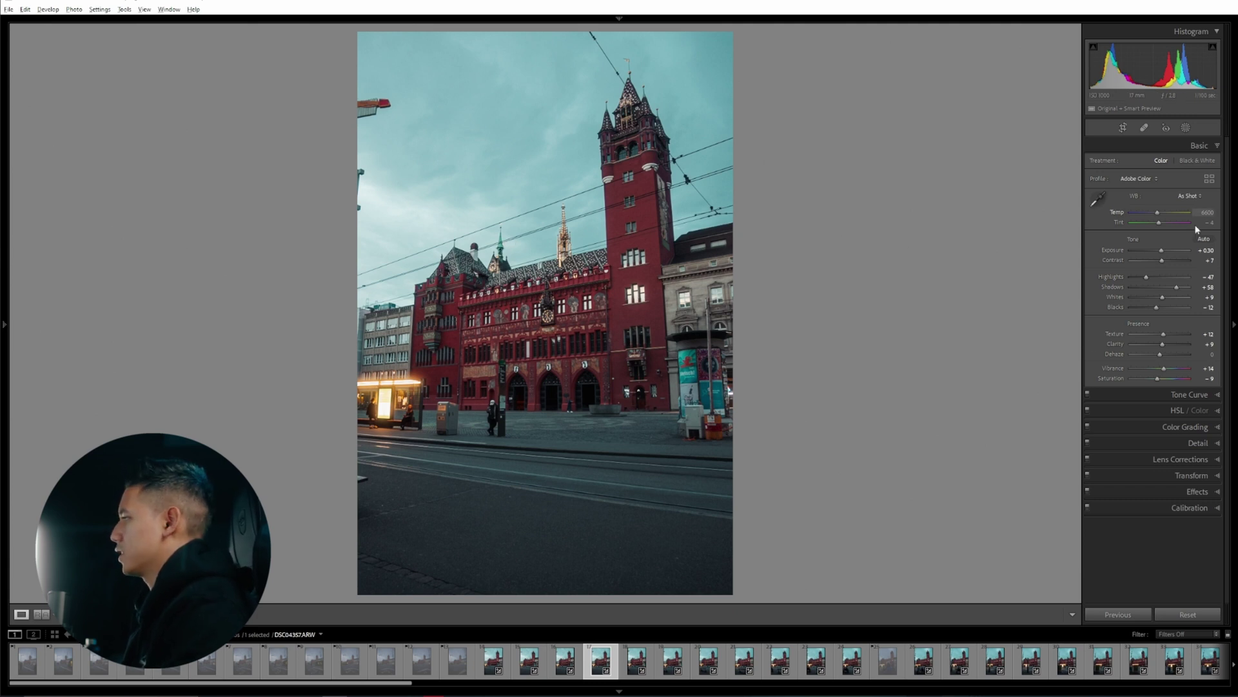
- Bring up the Export One File dialog for the photo and move it left
click(8, 9)
click(54, 151)
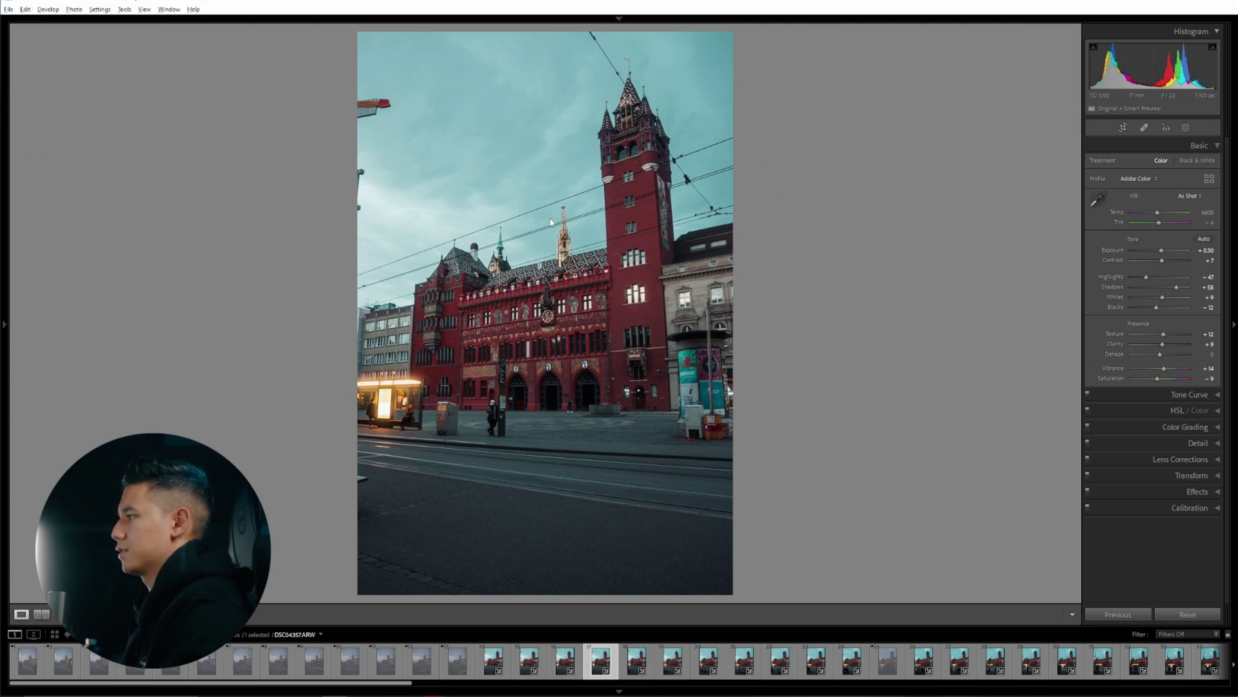
drag(865, 211, 680, 206)
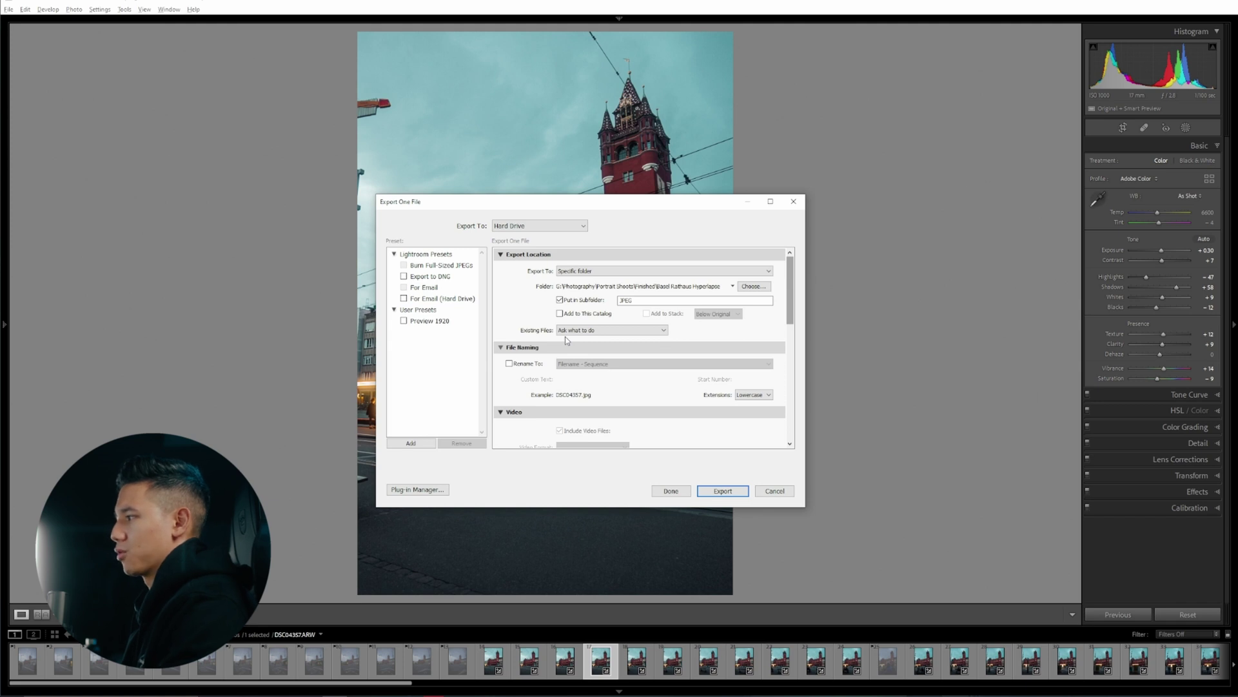
- Rename exports with Custom Name - Sequence, custom text 'Hyperlapse', start number 1
click(520, 363)
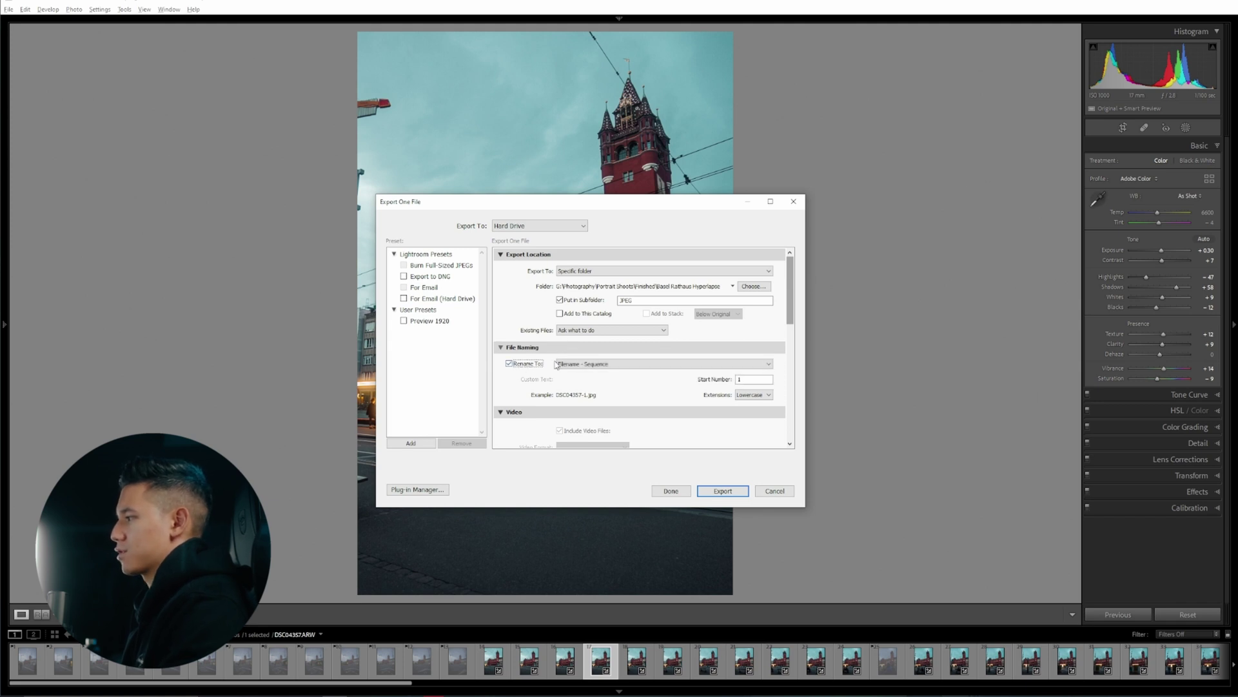
click(596, 363)
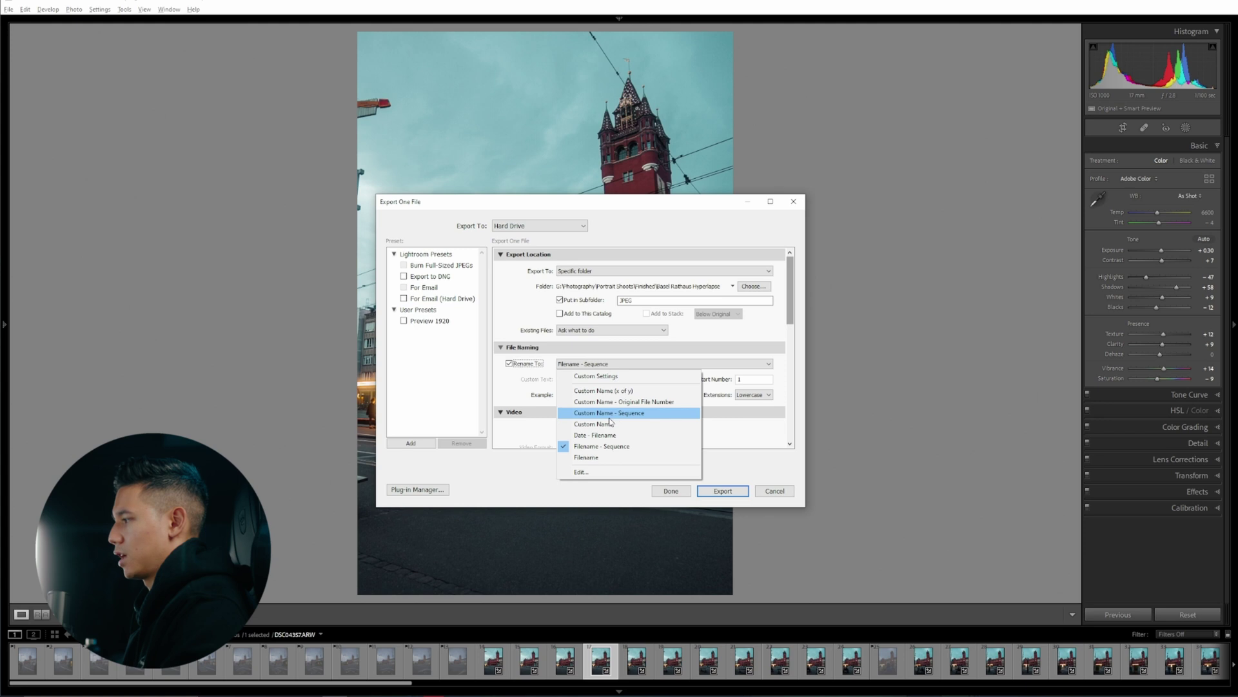
click(609, 417)
drag(624, 380, 442, 389)
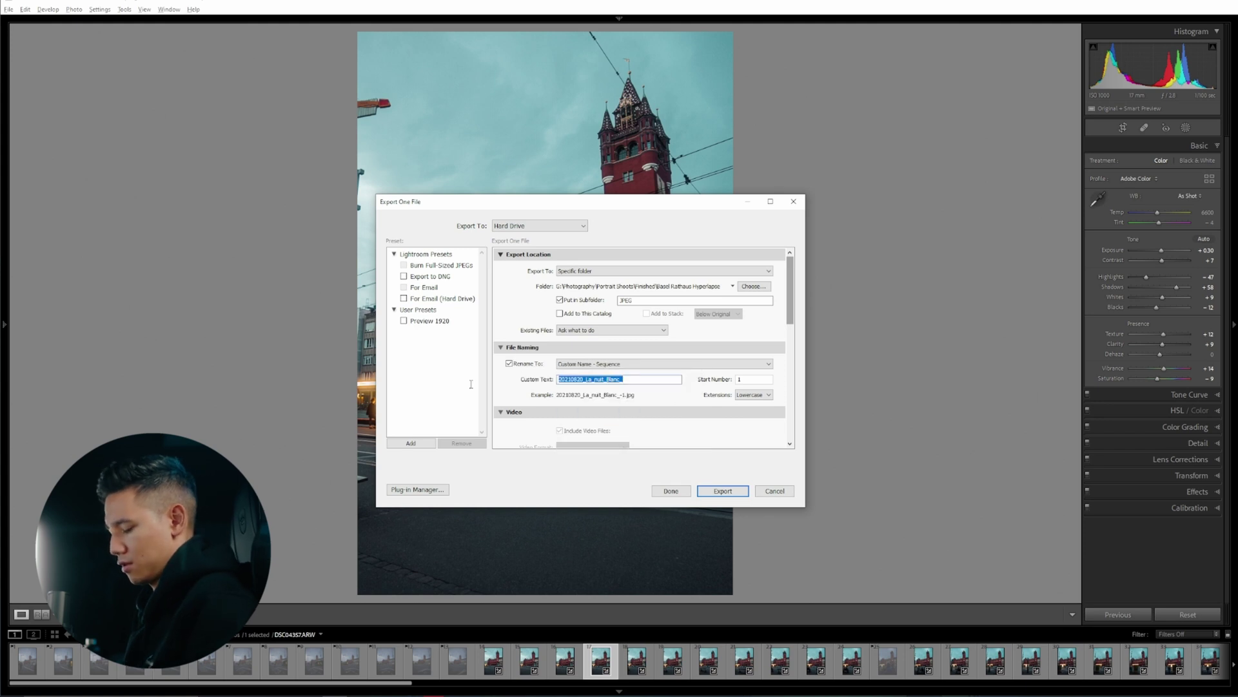
text(Hyperlapse)
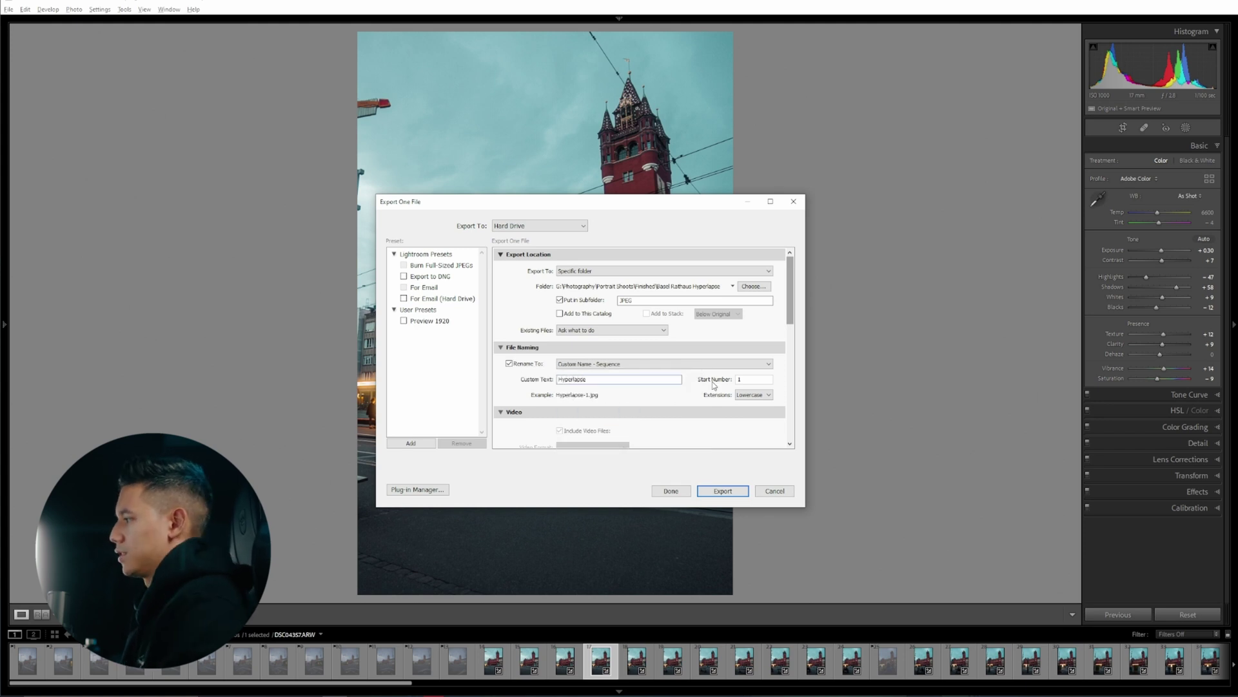
double_click(753, 379)
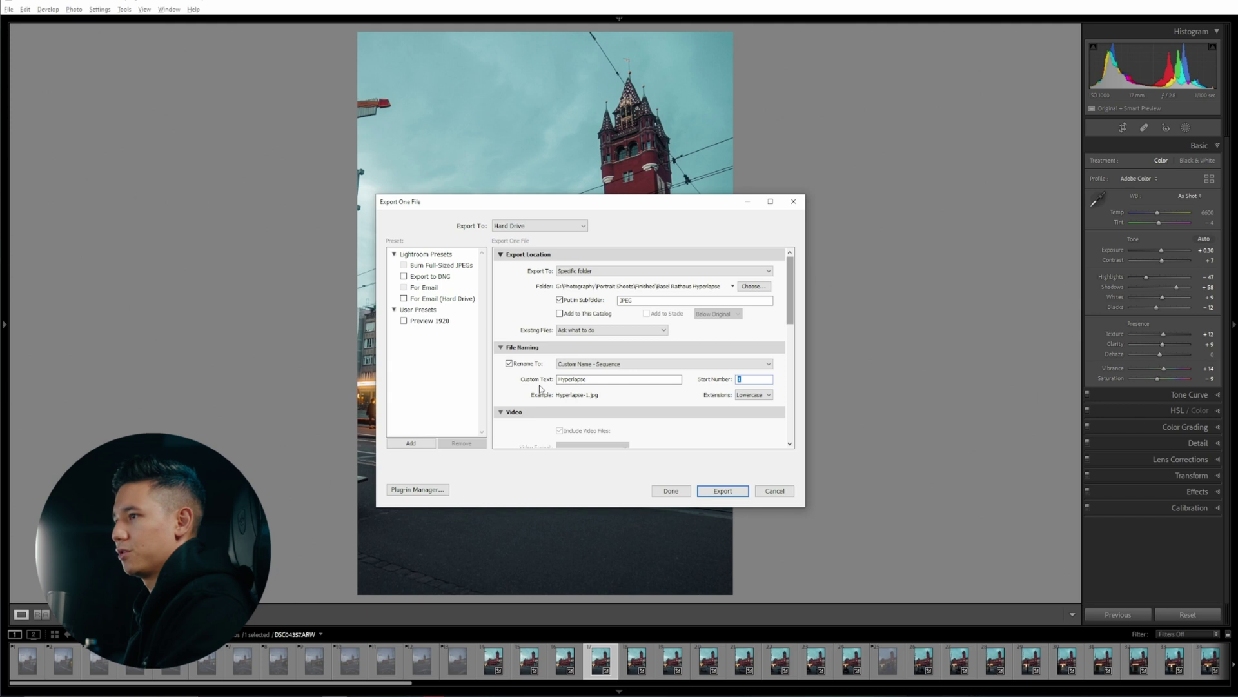
- Confirm JPEG quality 100 in the export settings and close the export window
scroll(560, 325, down, 5)
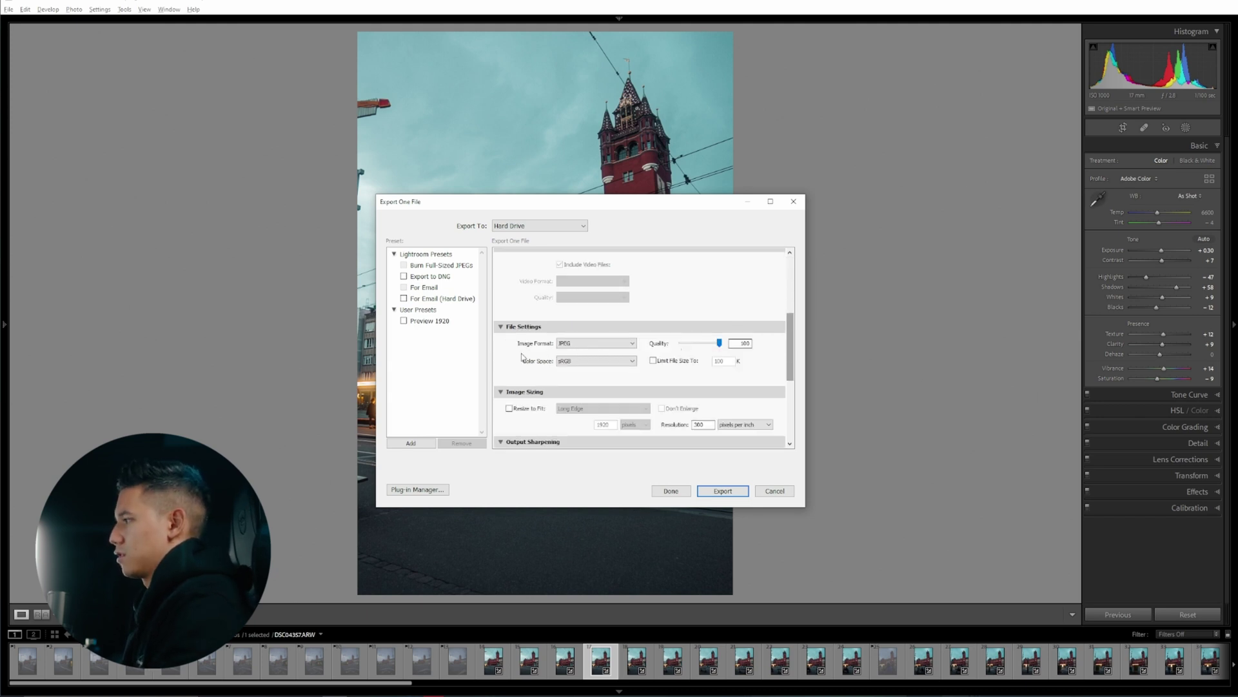
scroll(495, 288, down, 2)
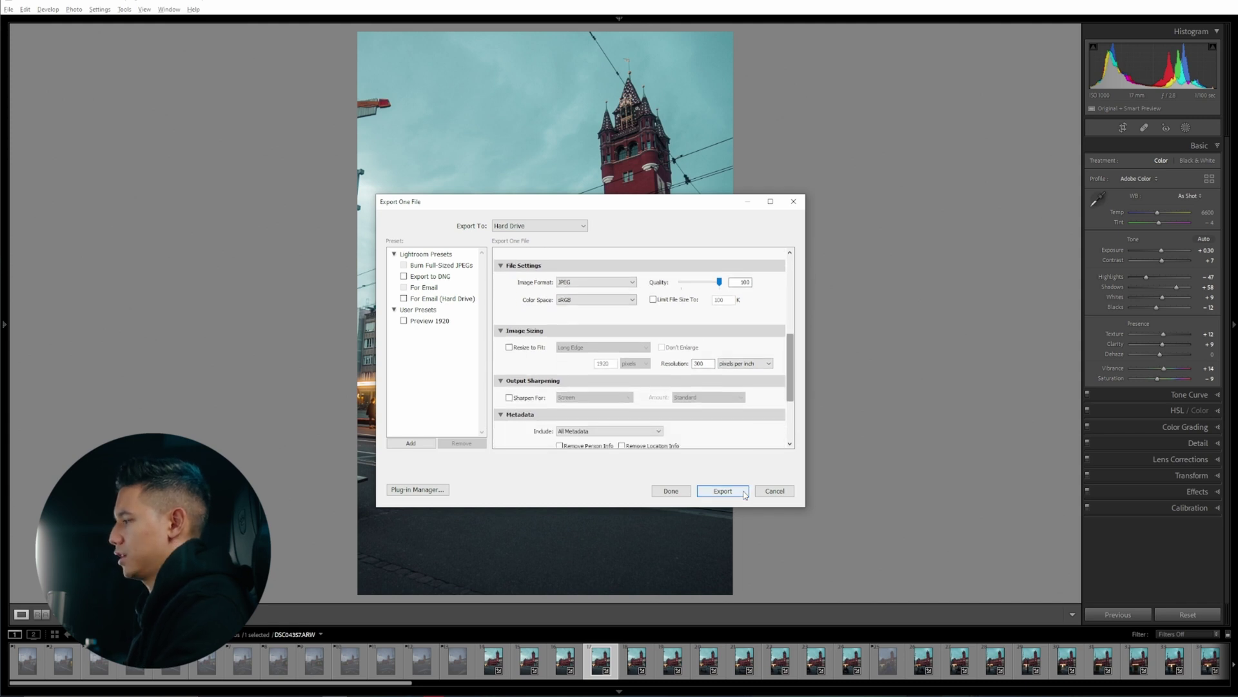
click(774, 492)
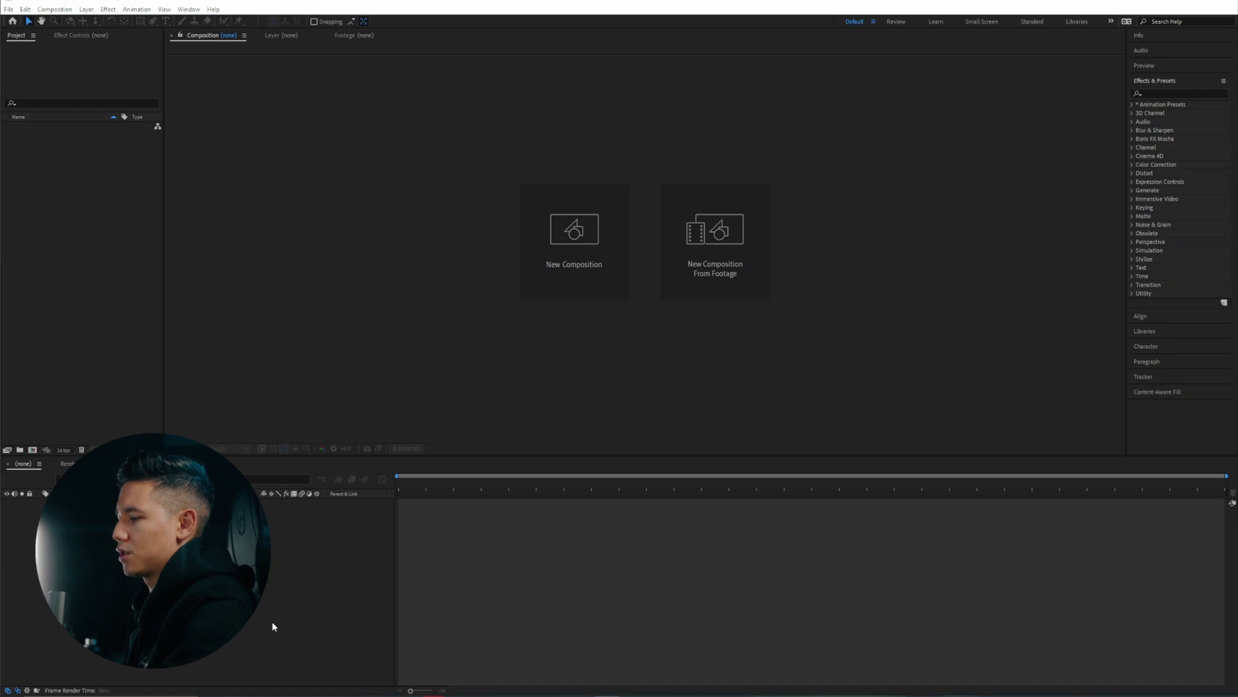
- Drag the New JPEG folder from Basel Rathaus Hyperlapse in File Explorer into After Effects' Project panel
key(super+e)
drag(969, 239, 613, 121)
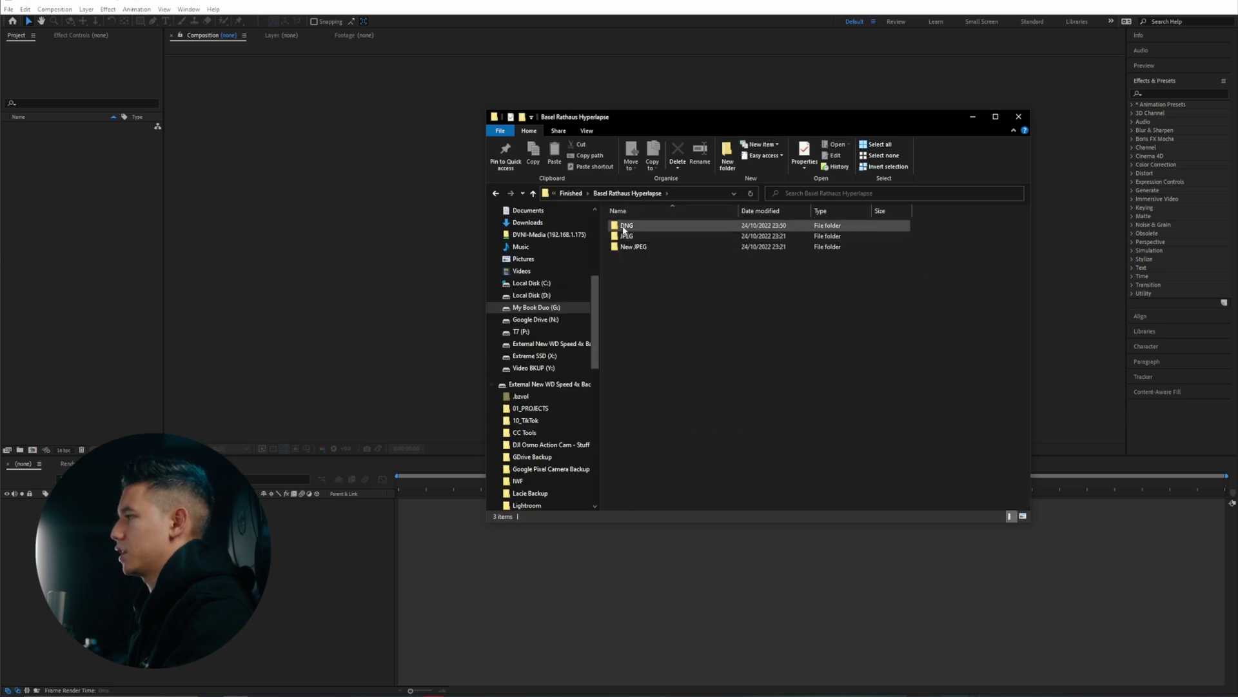
double_click(657, 246)
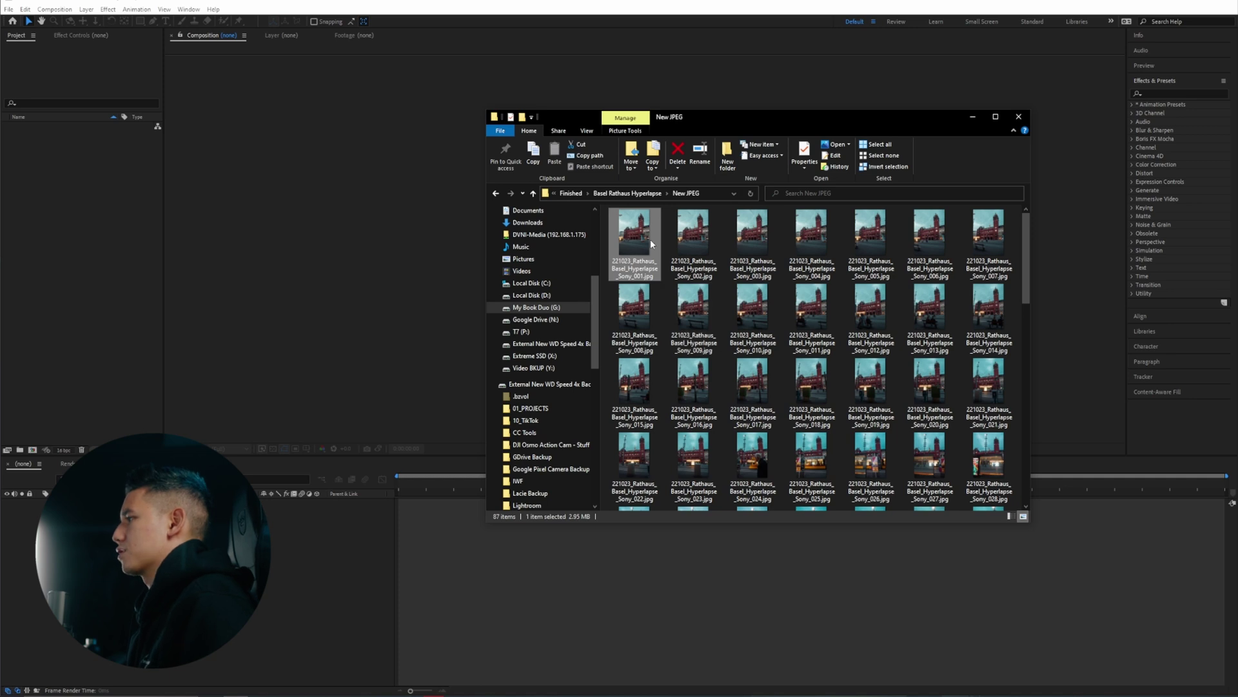
key(BackSpace)
drag(629, 246, 28, 202)
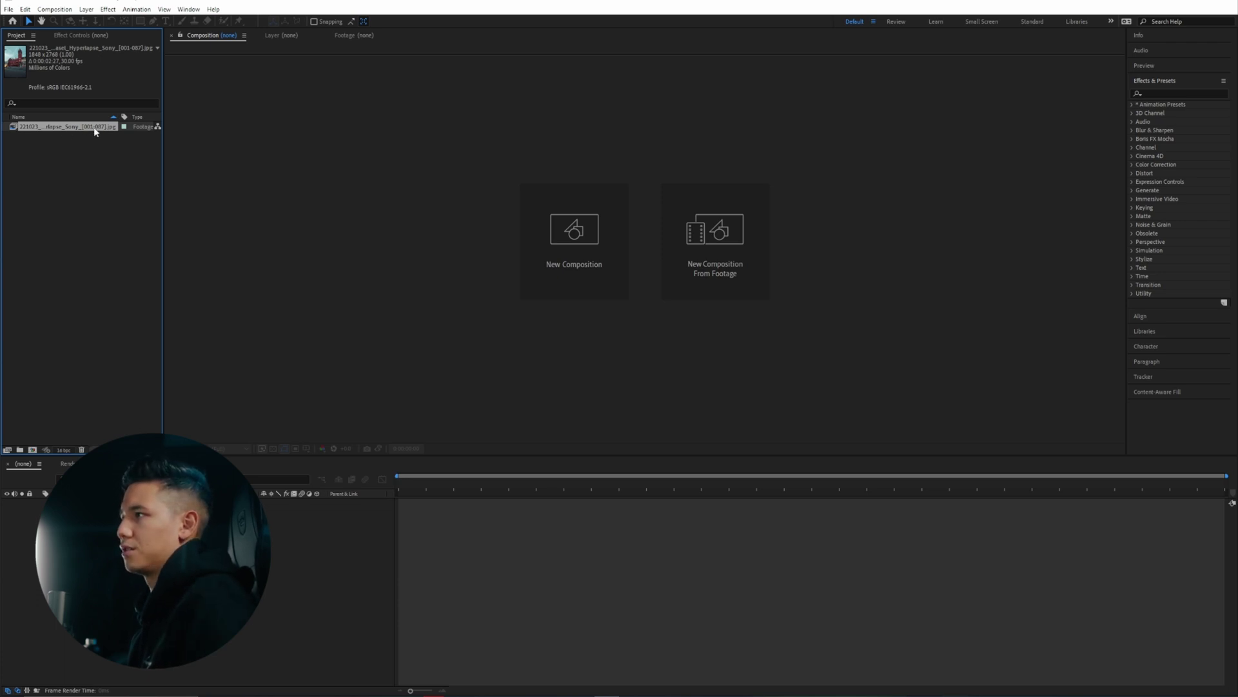
key(alt+Tab)
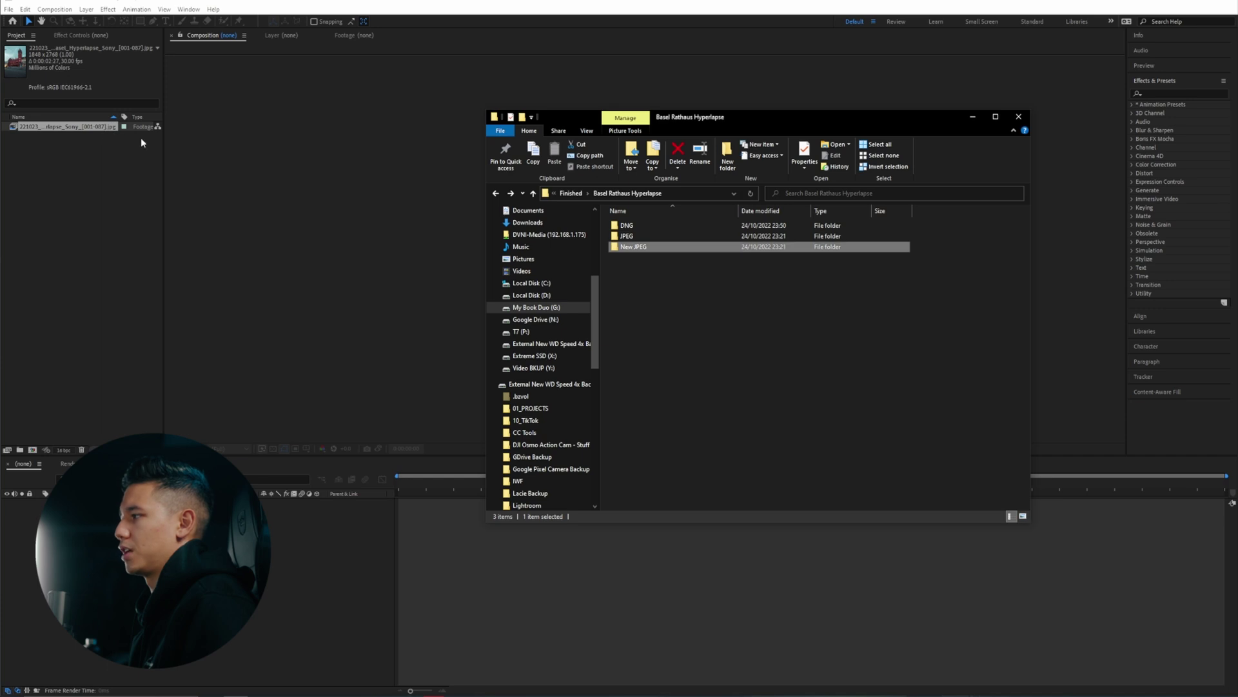
key(Return)
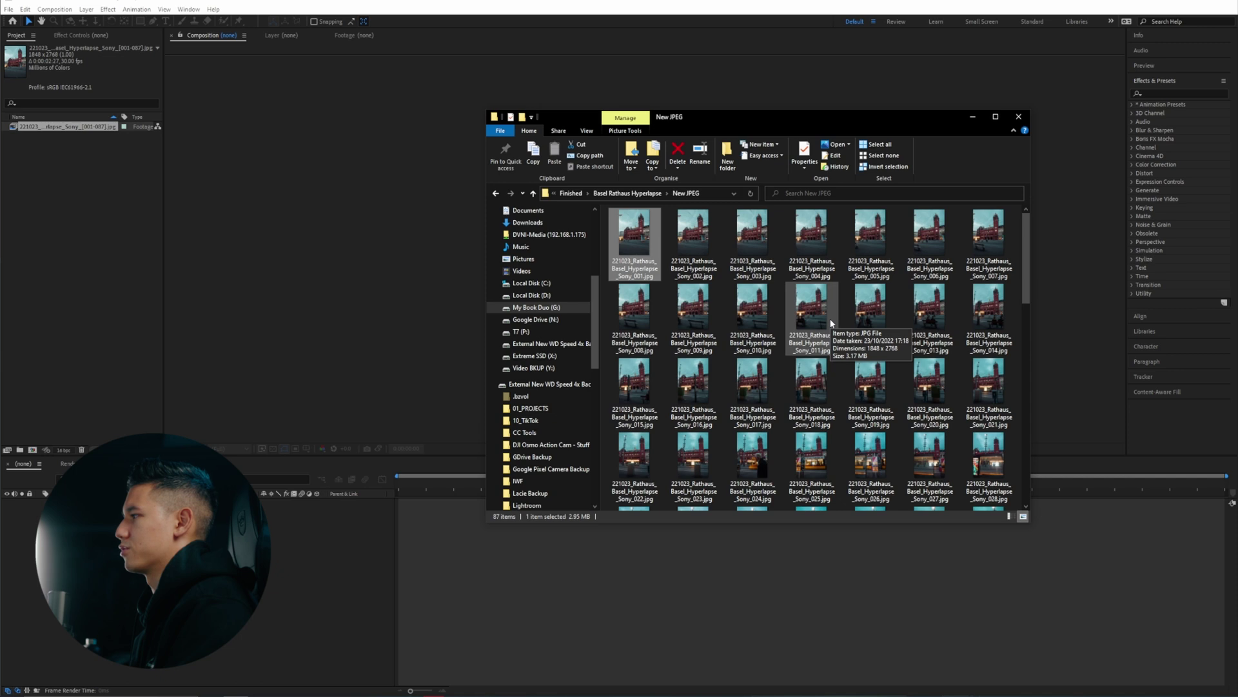
- Create a composition from the imported JPEG image sequence
click(50, 184)
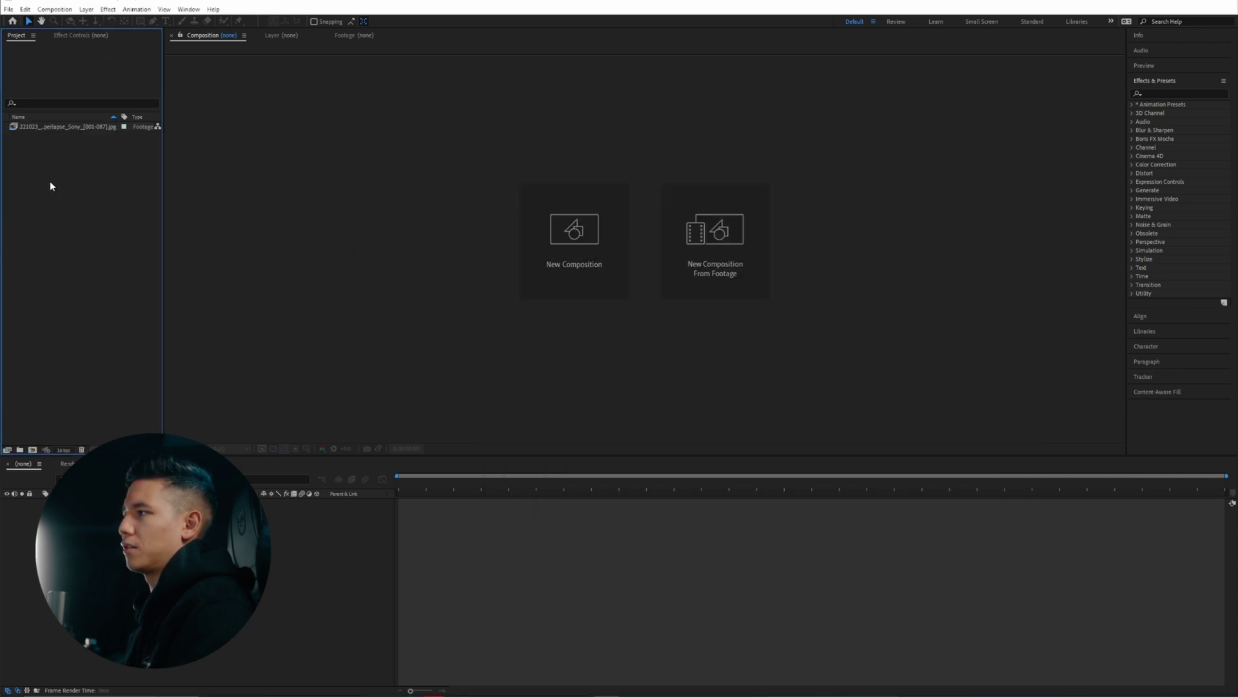
right_click(59, 126)
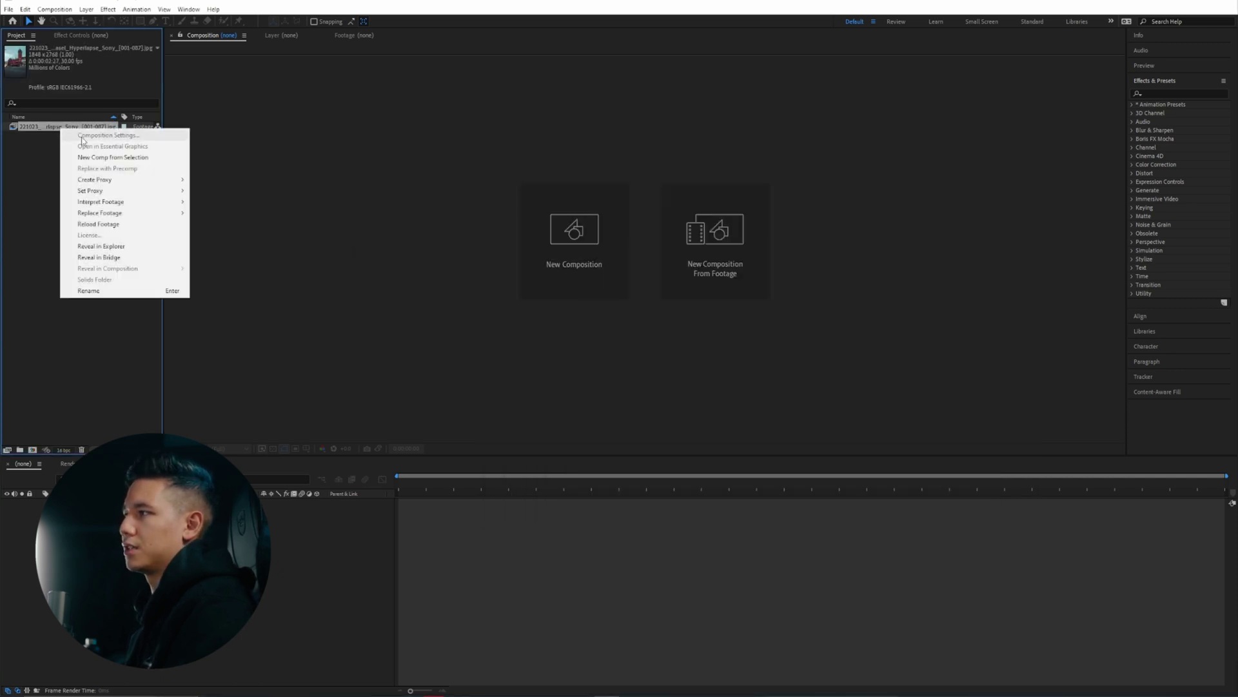
click(129, 157)
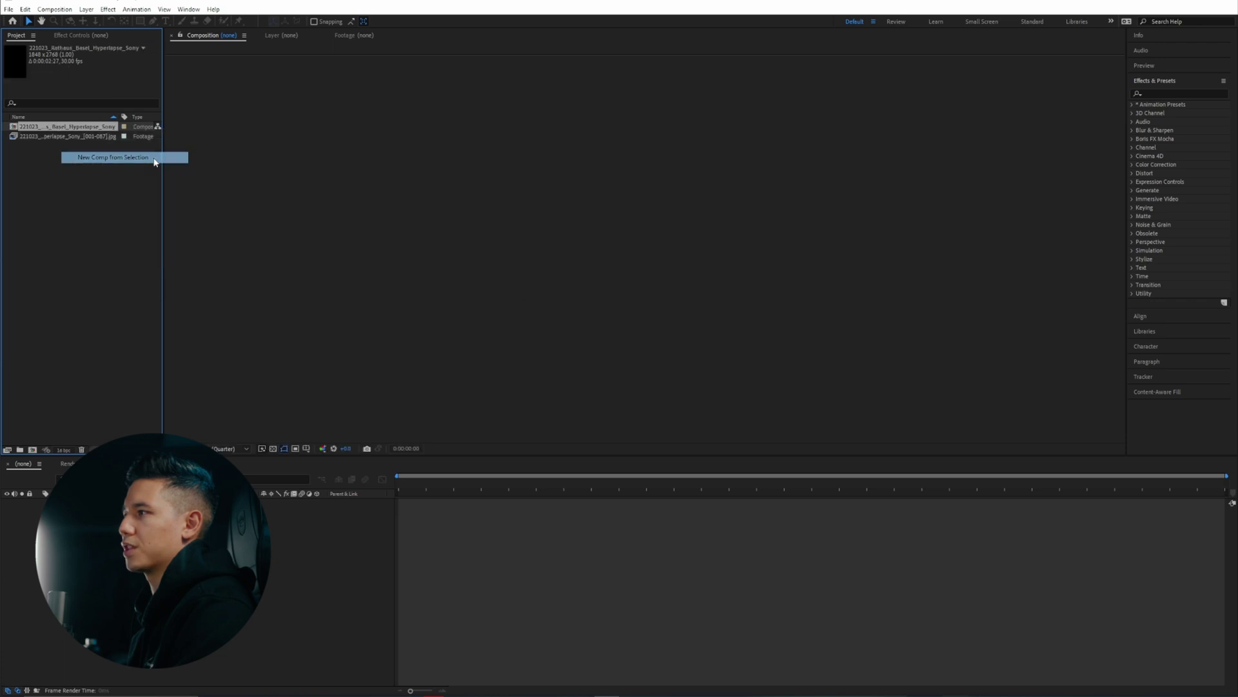
- Move the comp and image sequence into a new folder, keeping the name Untitled 1
click(53, 152)
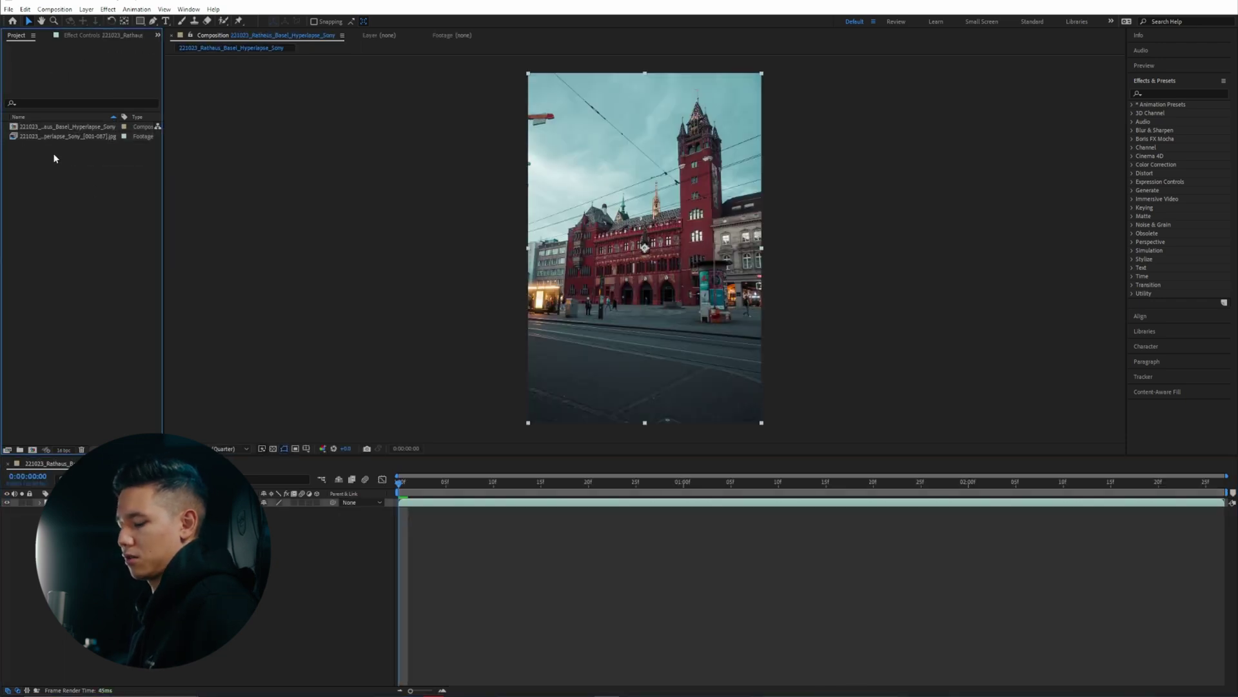
key(ctrl+a)
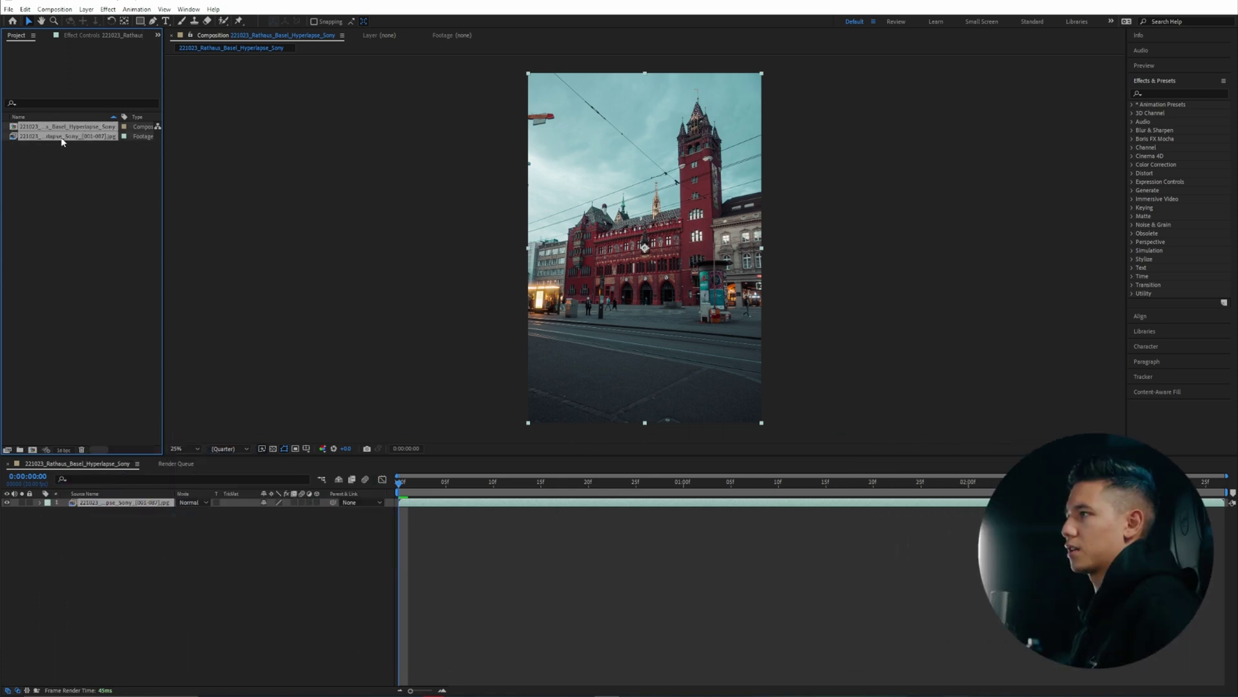
drag(65, 148, 21, 452)
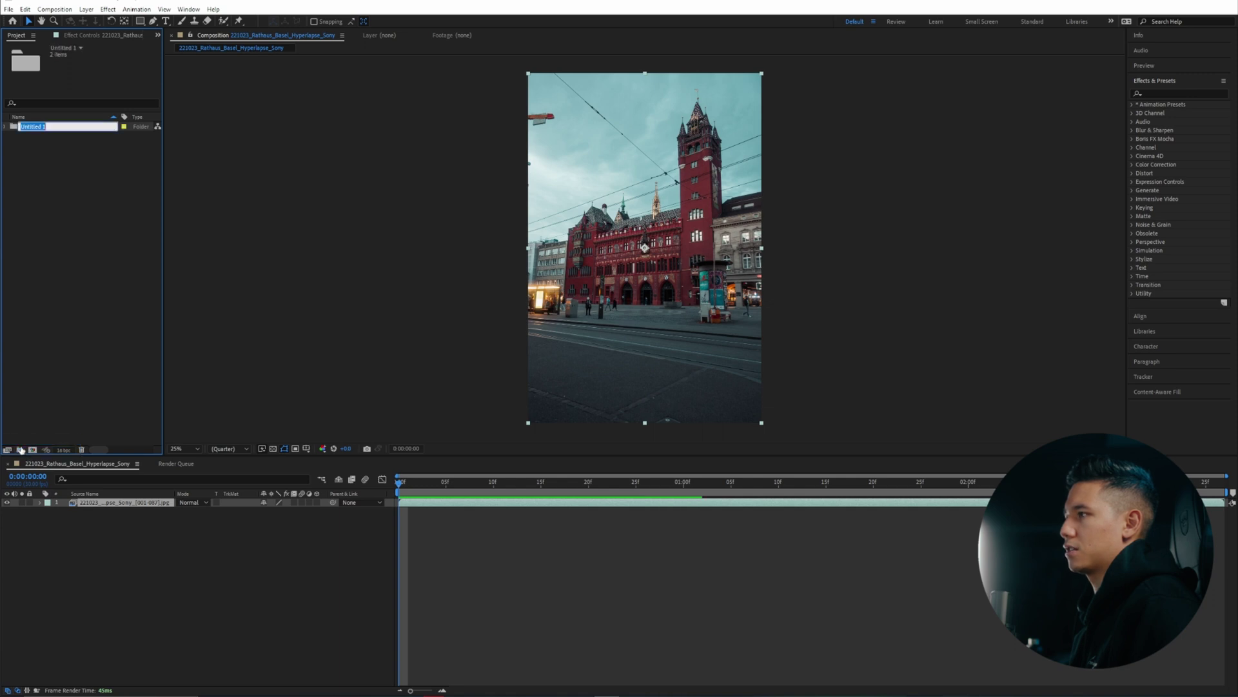
click(72, 165)
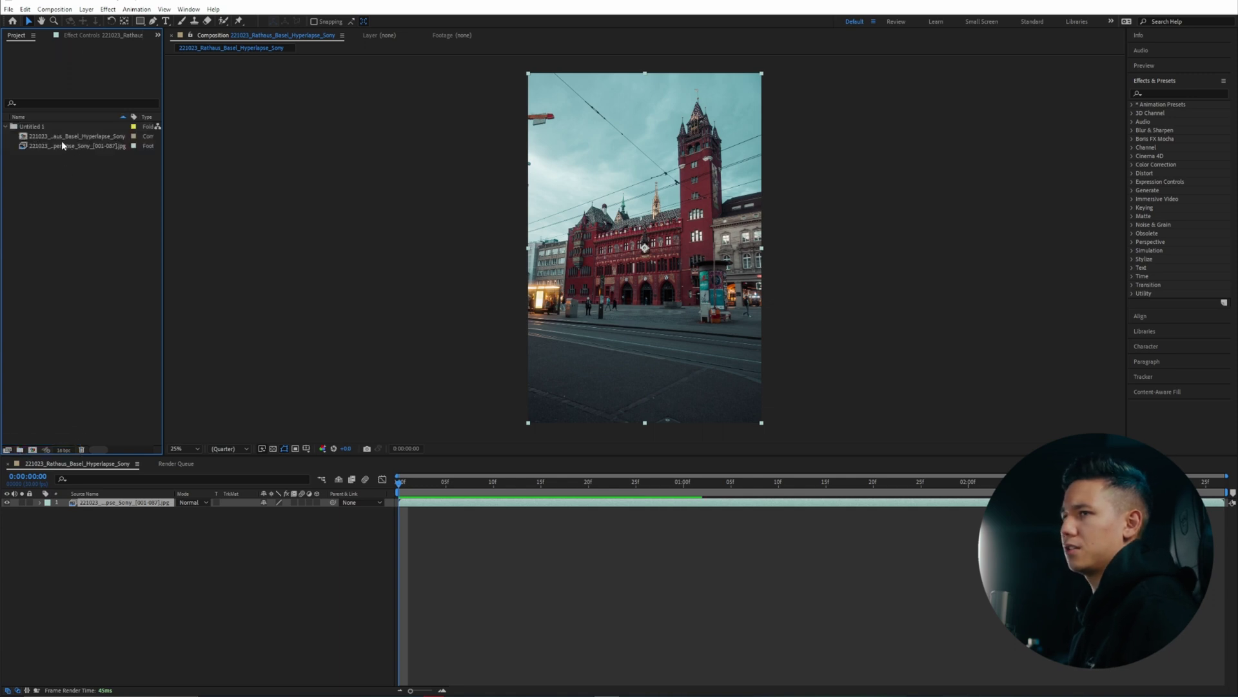
- Nest the hyperlapse comp in a new comp, 221023_Rathaus_Basel_Hyperlapse_Sony 2
click(54, 139)
drag(162, 149, 235, 147)
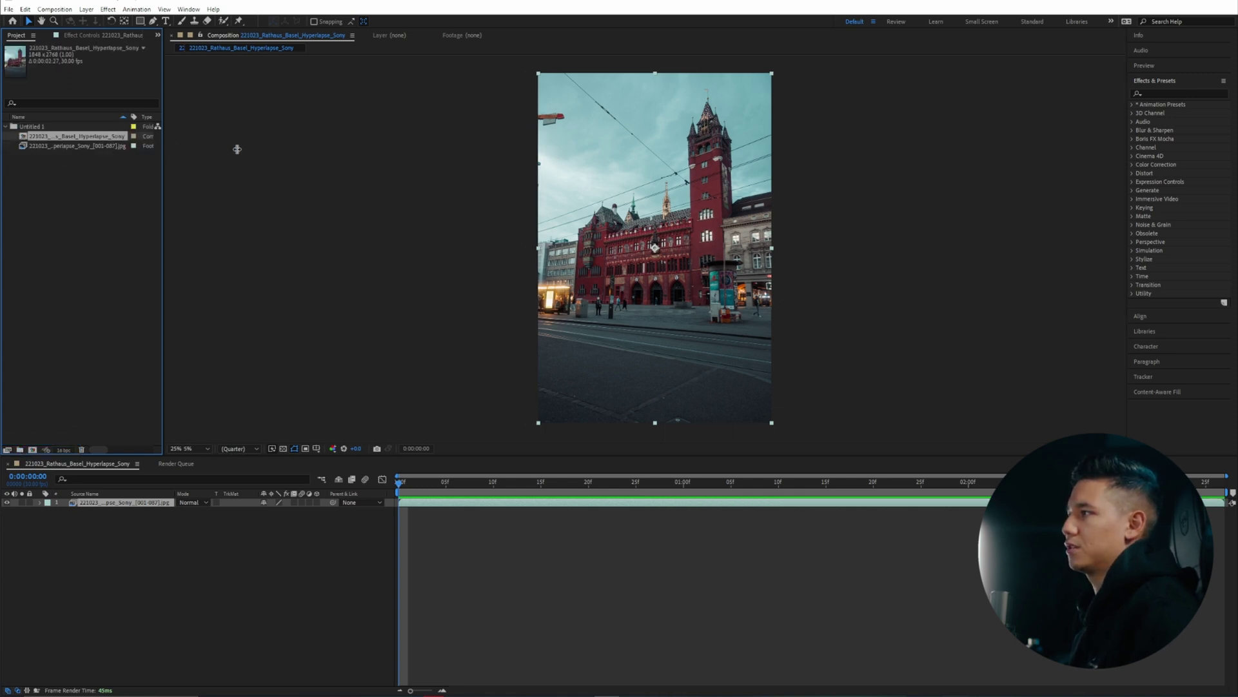
right_click(97, 137)
click(116, 166)
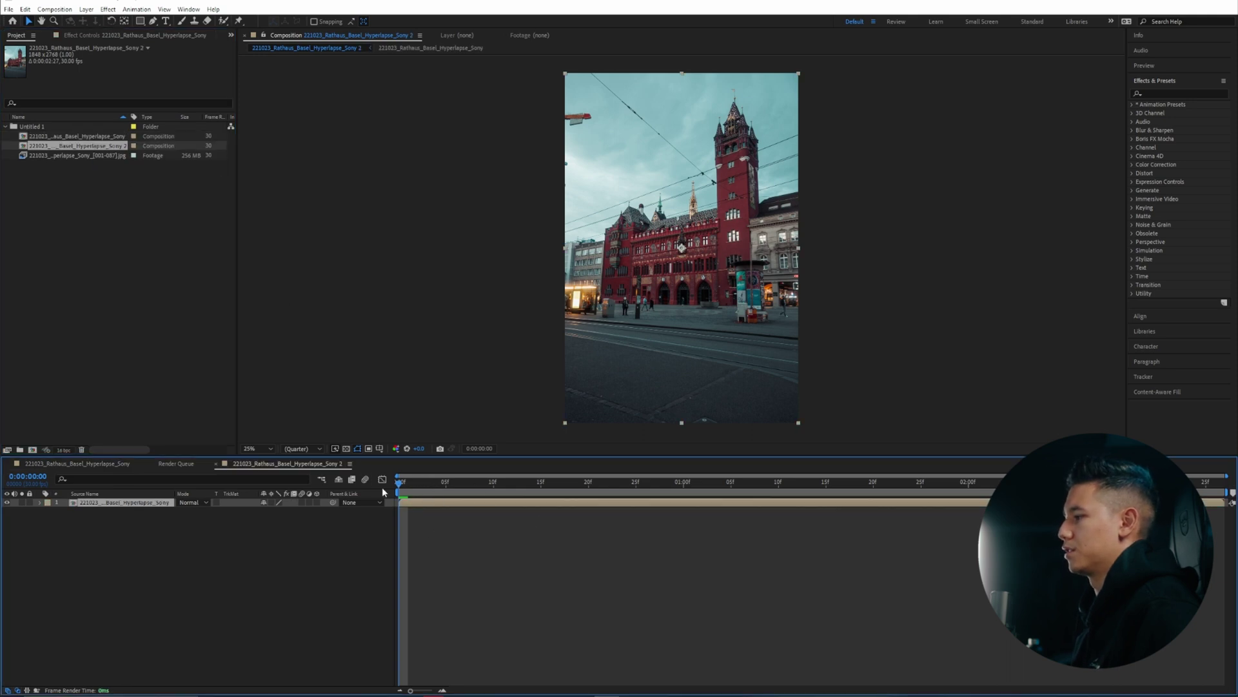
- Show the Tracker panel and start Stabilize Motion on the nested layer
click(1145, 377)
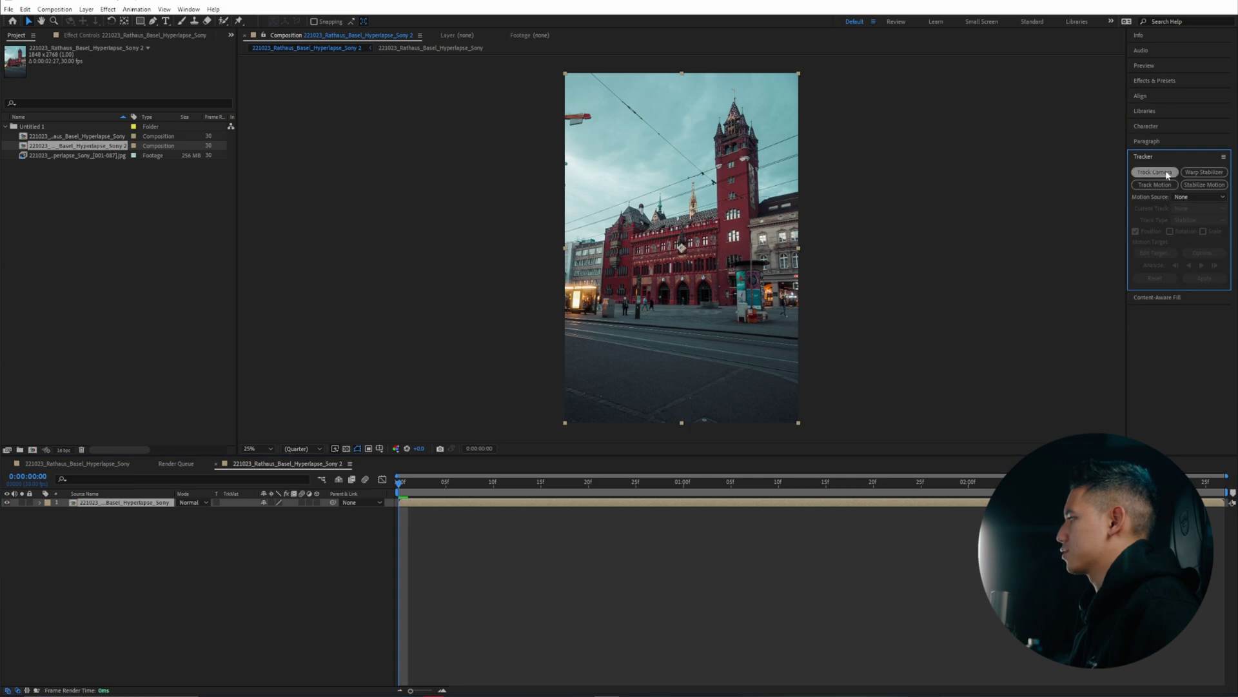
click(188, 9)
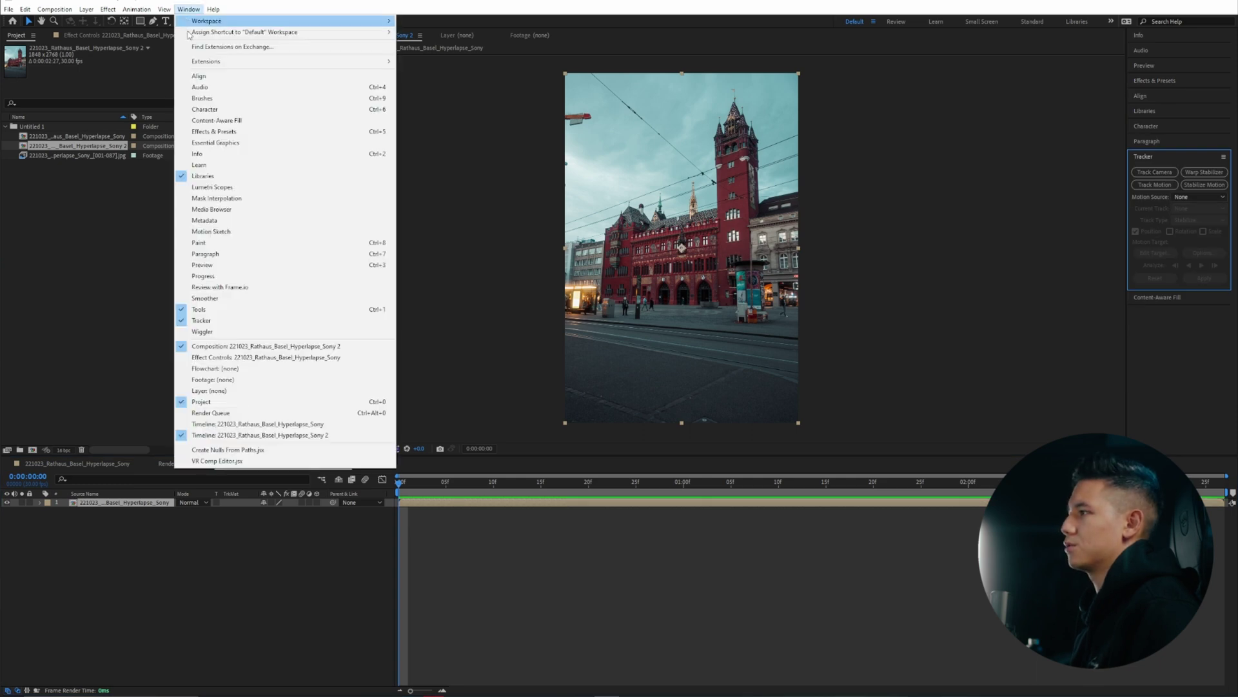
click(197, 323)
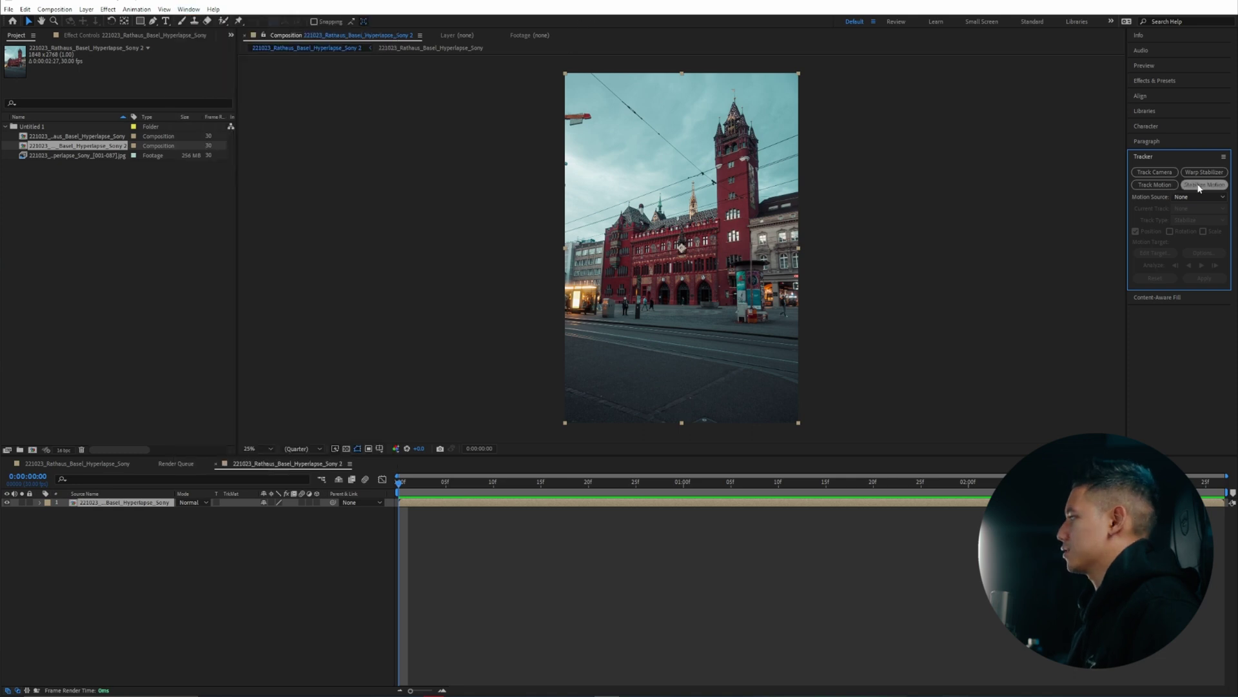
click(1199, 185)
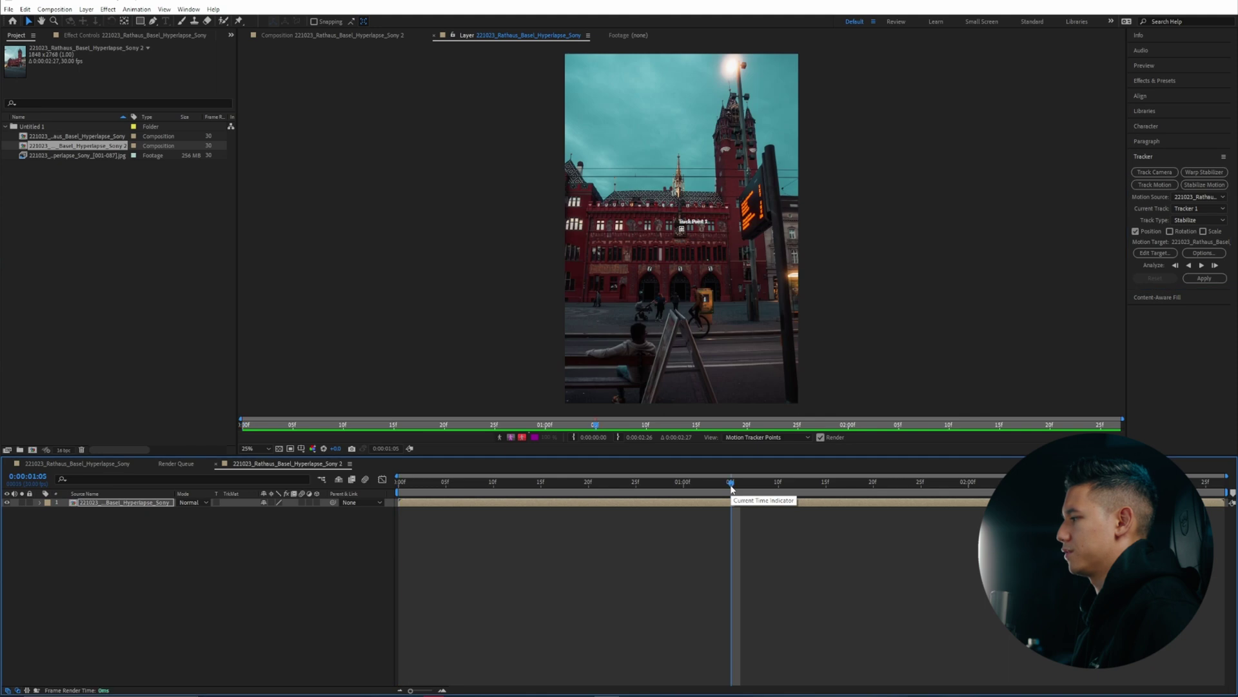
- From the first frame at 100%, place Track Point 1 on the spire, tighten its search box, and analyze forward
key(Home)
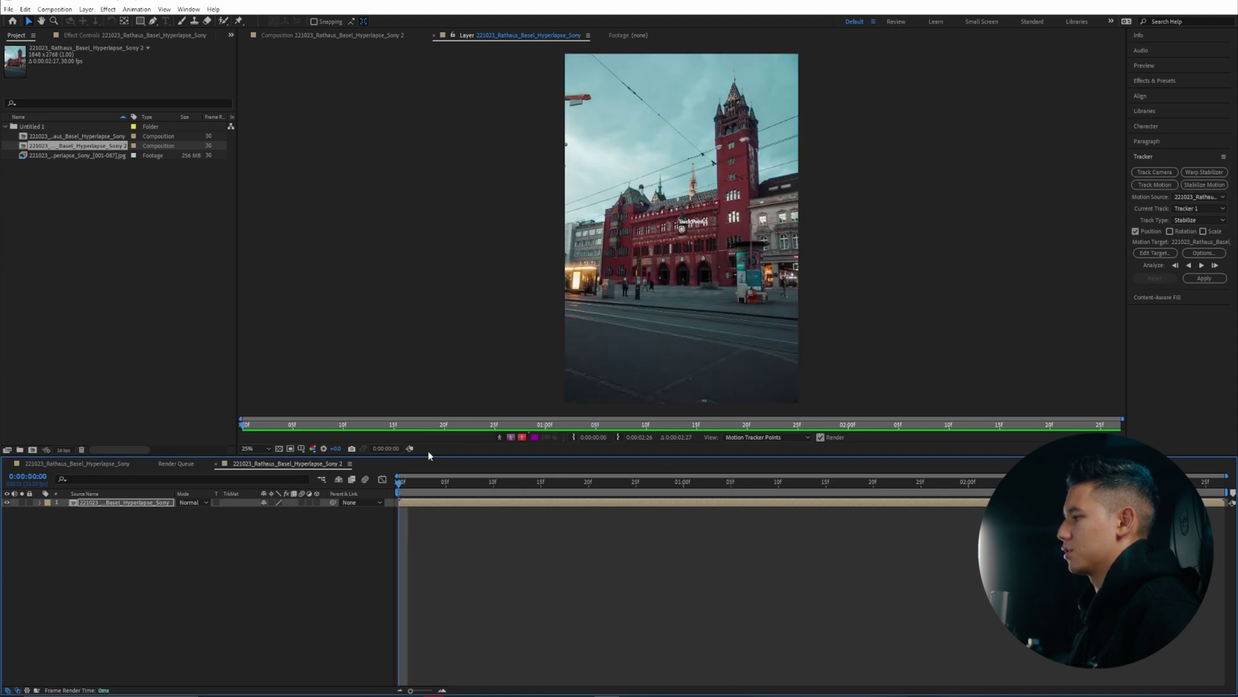
key(slash)
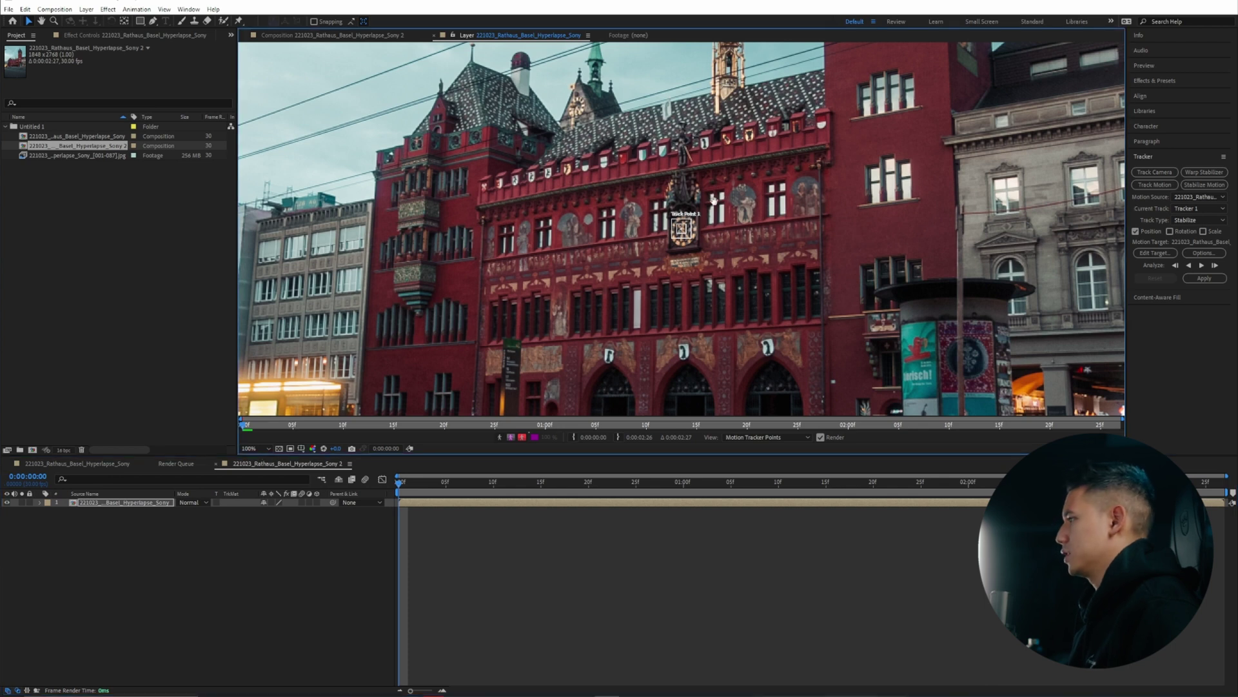
mouse_move(691, 192)
mouse_down()
mouse_move(639, 188)
mouse_move(776, 157)
mouse_move(606, 238)
mouse_move(685, 207)
mouse_up()
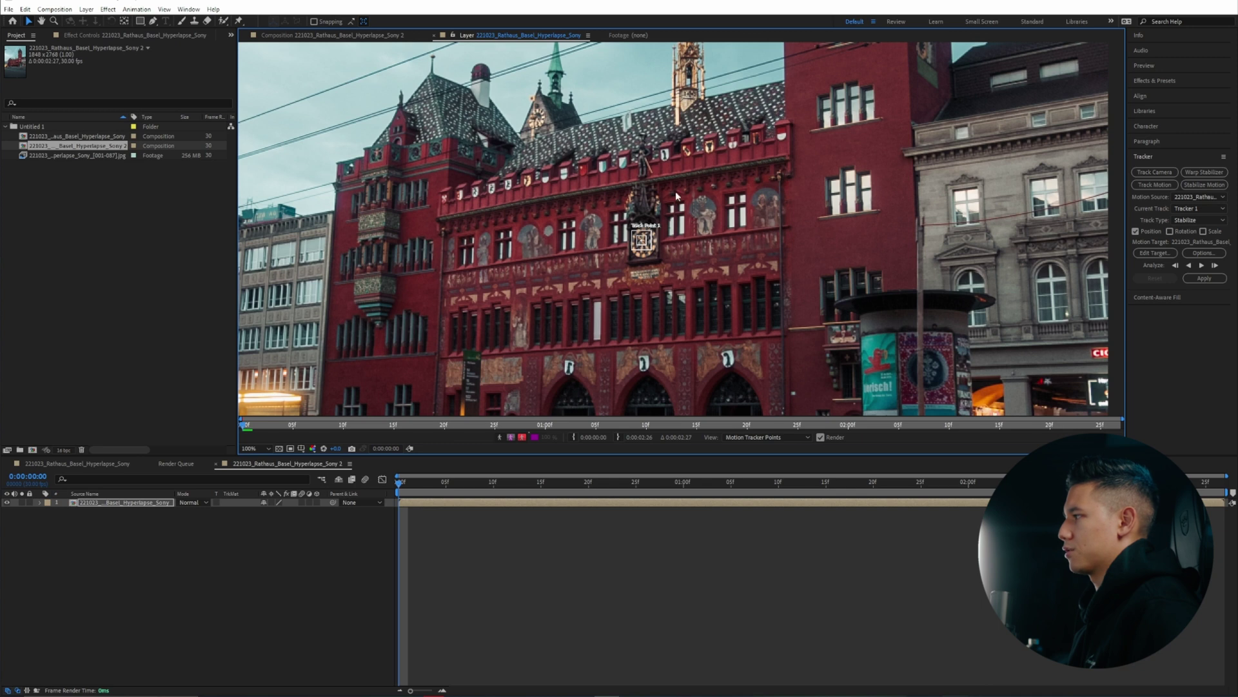
drag(400, 482, 389, 448)
scroll(619, 229, down, 2)
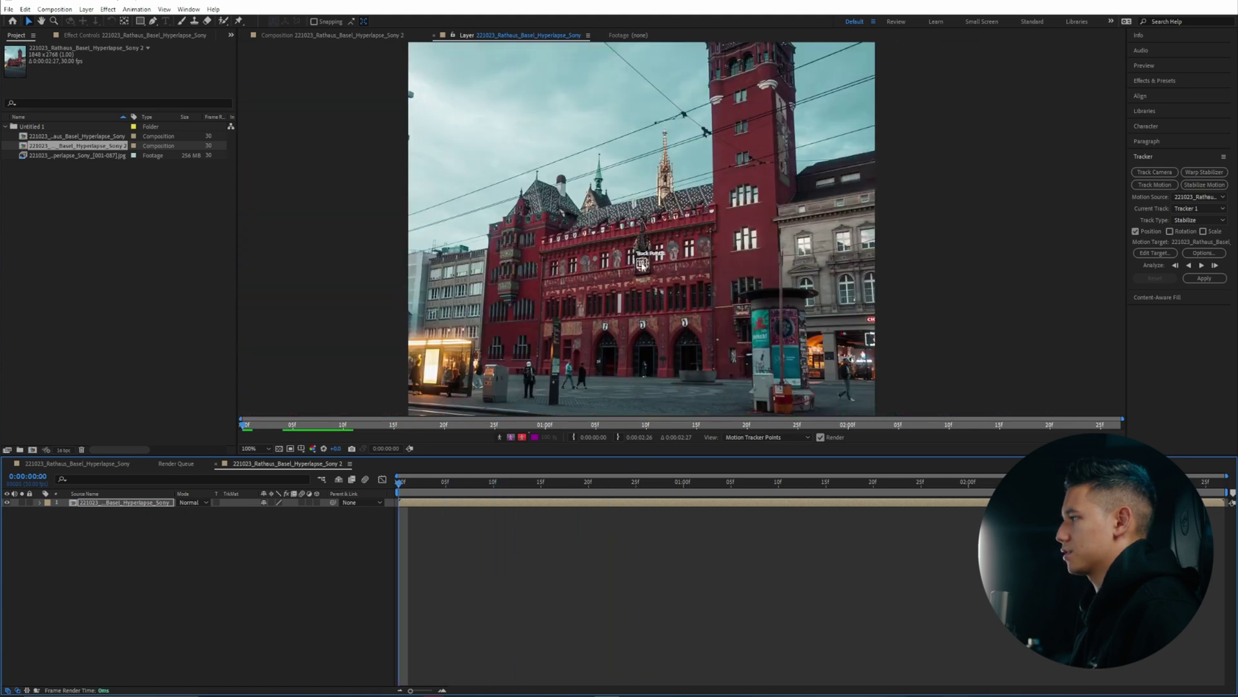
scroll(642, 265, up, 2)
scroll(606, 268, down, 2)
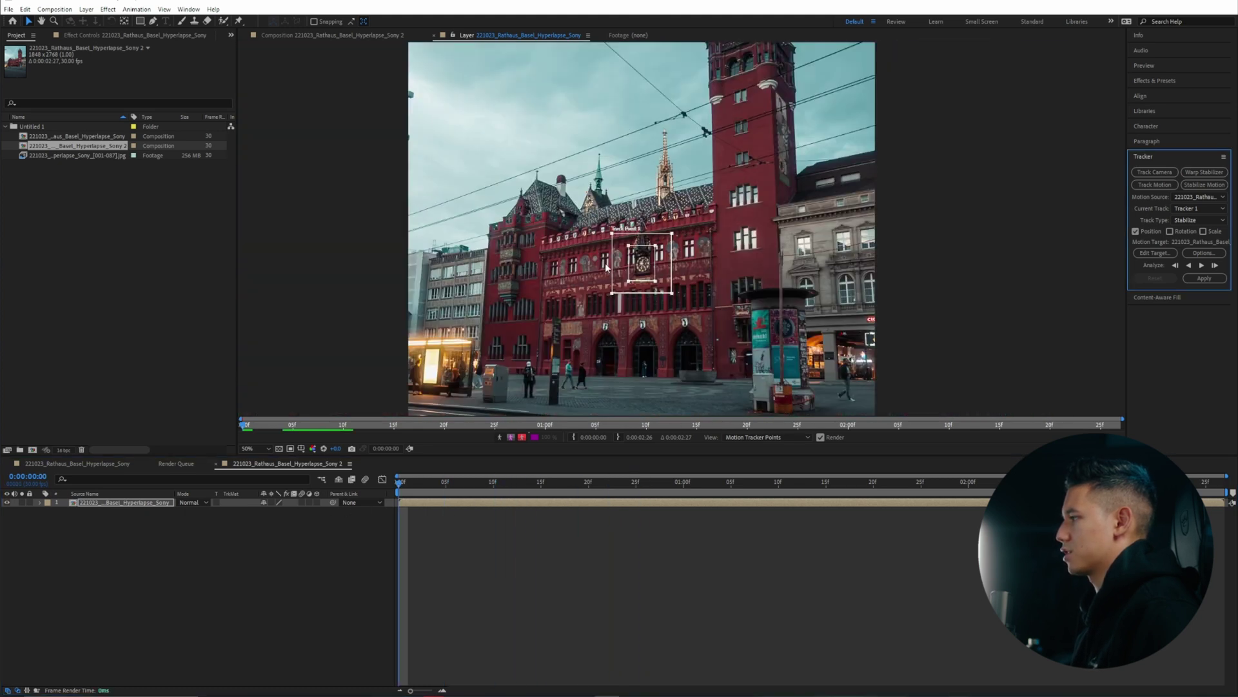
drag(647, 260, 714, 185)
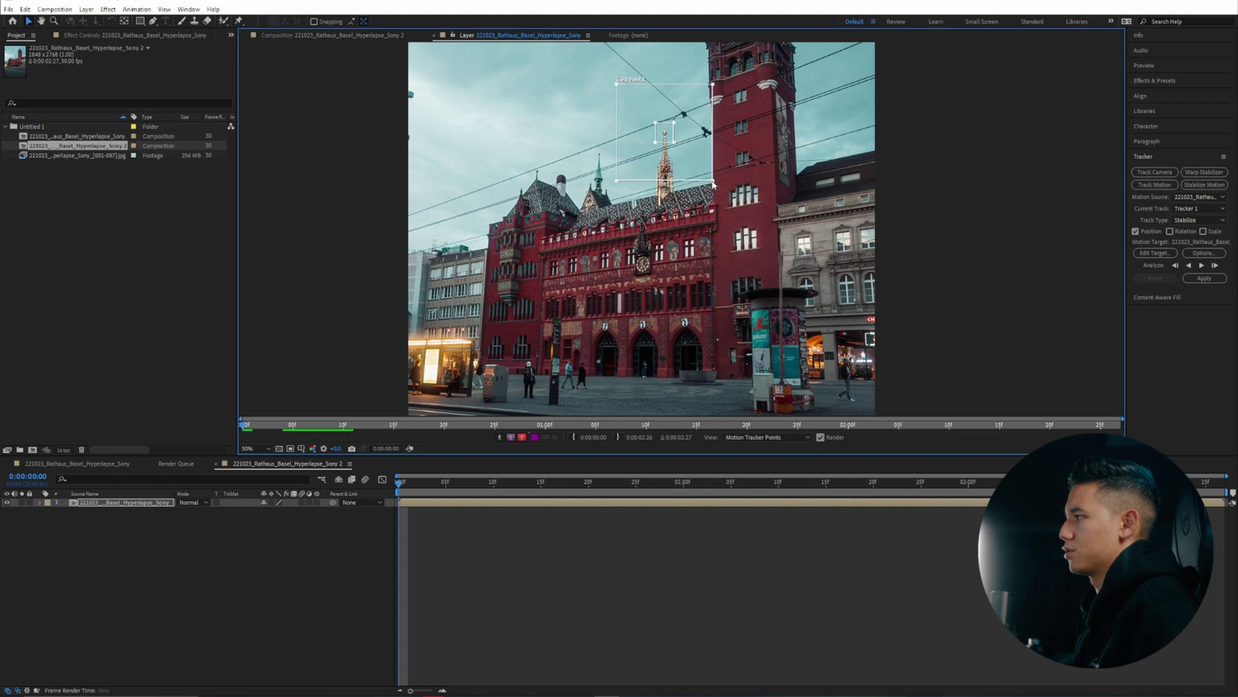
drag(713, 185, 686, 176)
click(1187, 276)
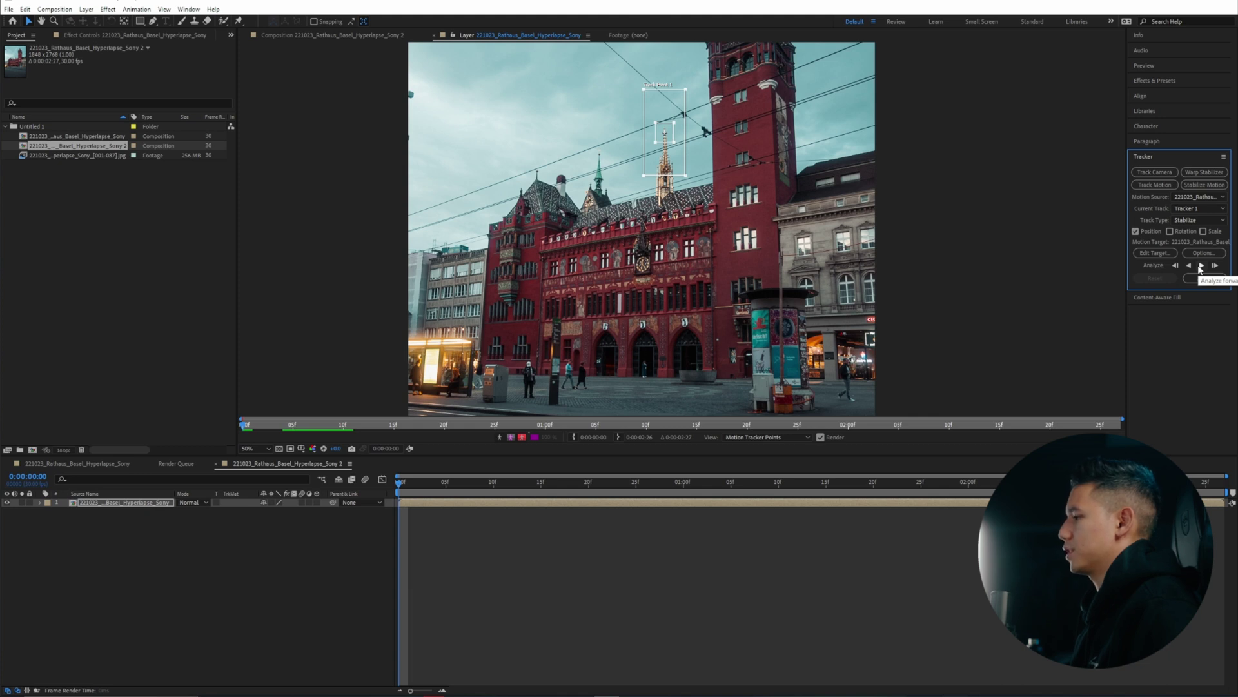
click(1201, 267)
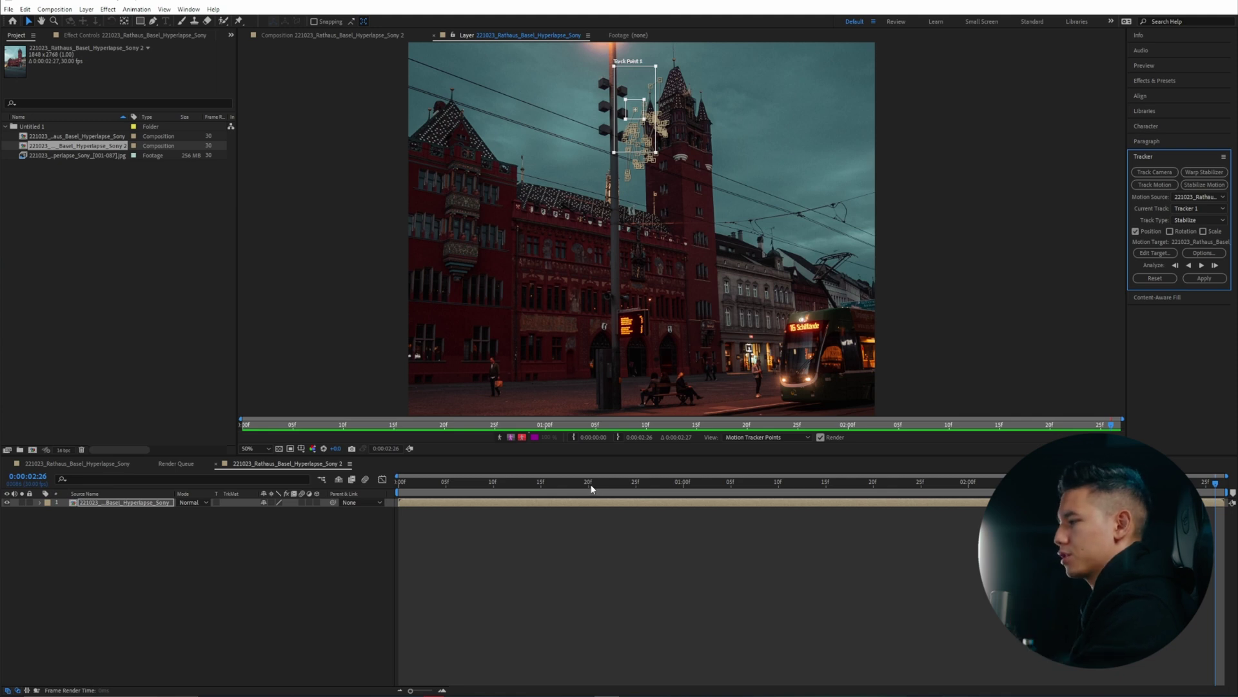
drag(582, 482, 675, 485)
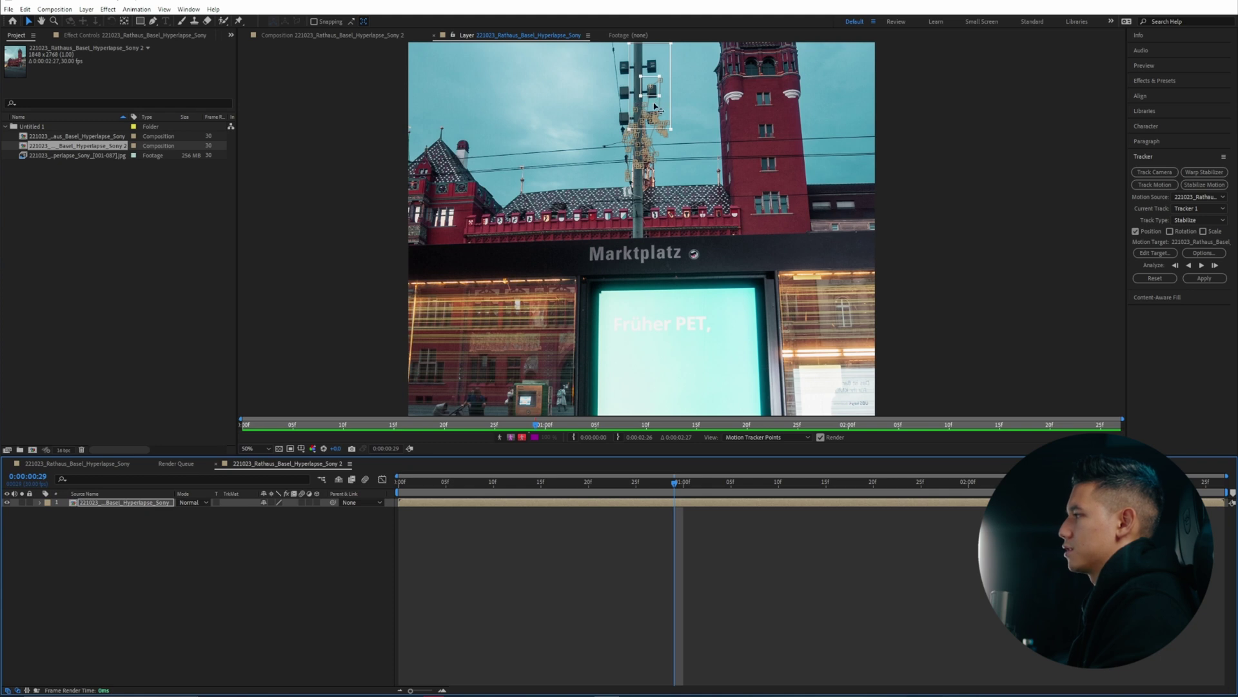
- At 0:00:01:00, move Track Point 1 back onto the spire, resize its search box, and resume forward analysis
drag(647, 93, 649, 146)
key(Page_Down)
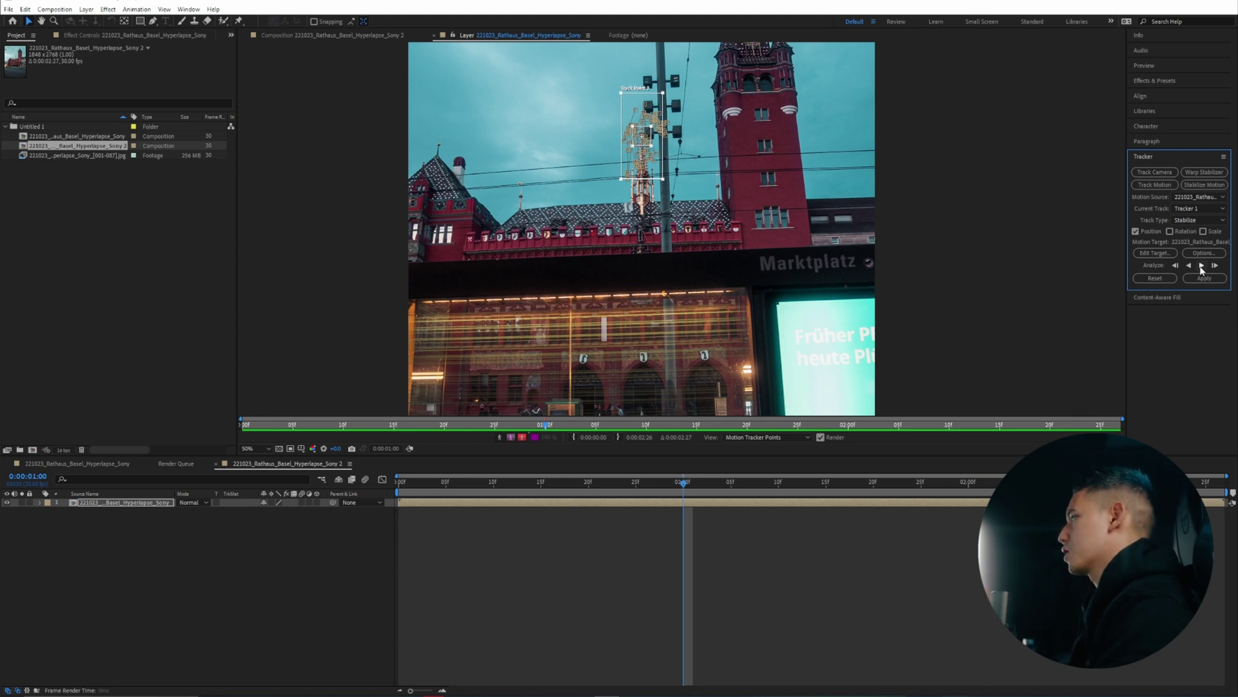
drag(663, 178, 660, 172)
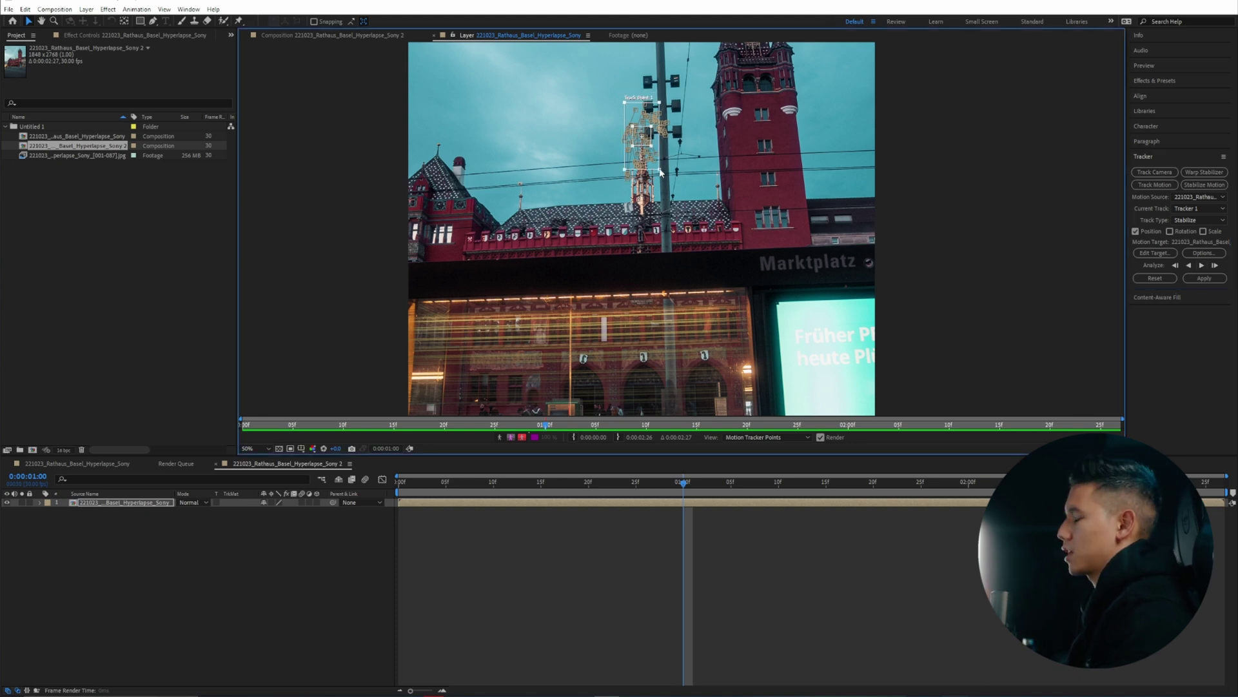
click(1202, 266)
key(period)
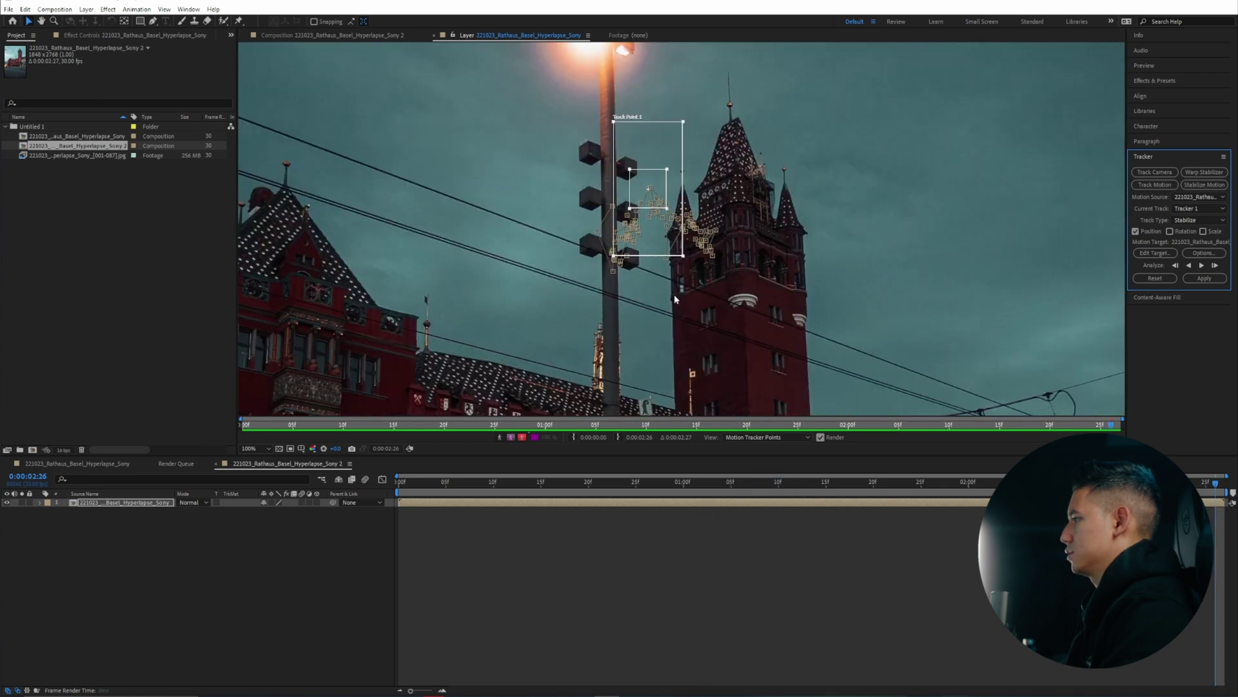
- Stop the analysis where it drifts, put Track Point 1 back on the spire, and track frame by frame
click(675, 294)
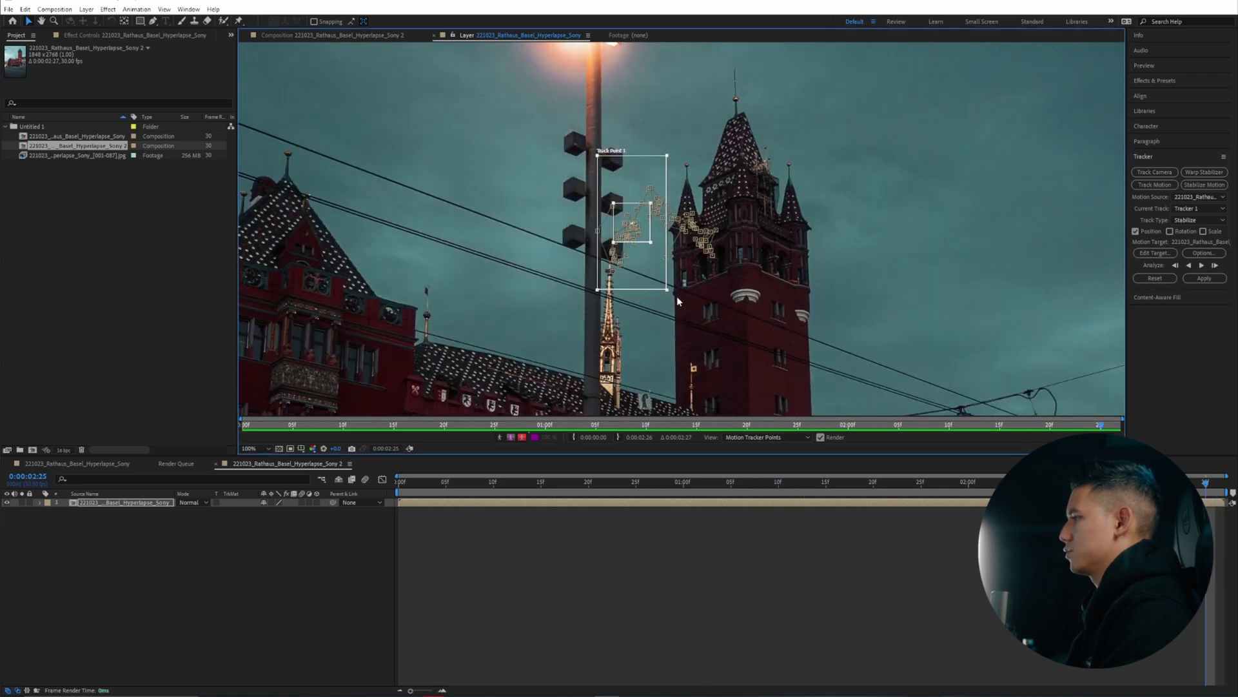
key(Page_Up)
key(Page_Up)
key(Page_Up)
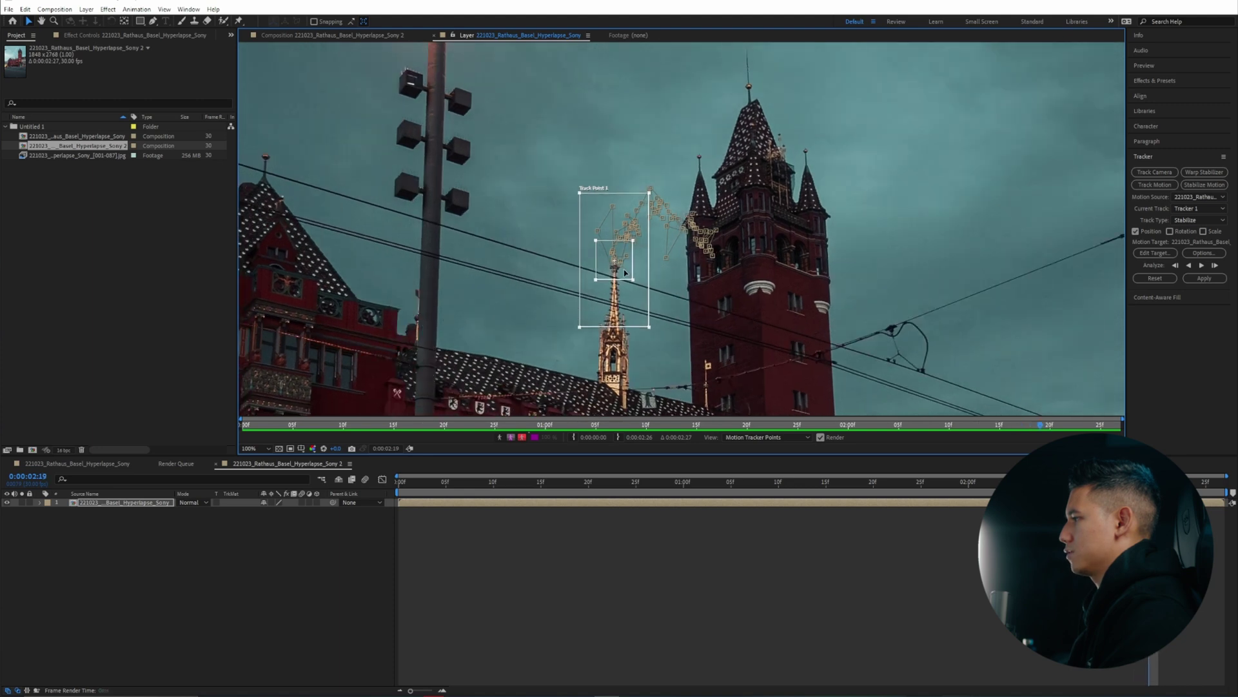
key(Page_Down)
key(Page_Down)
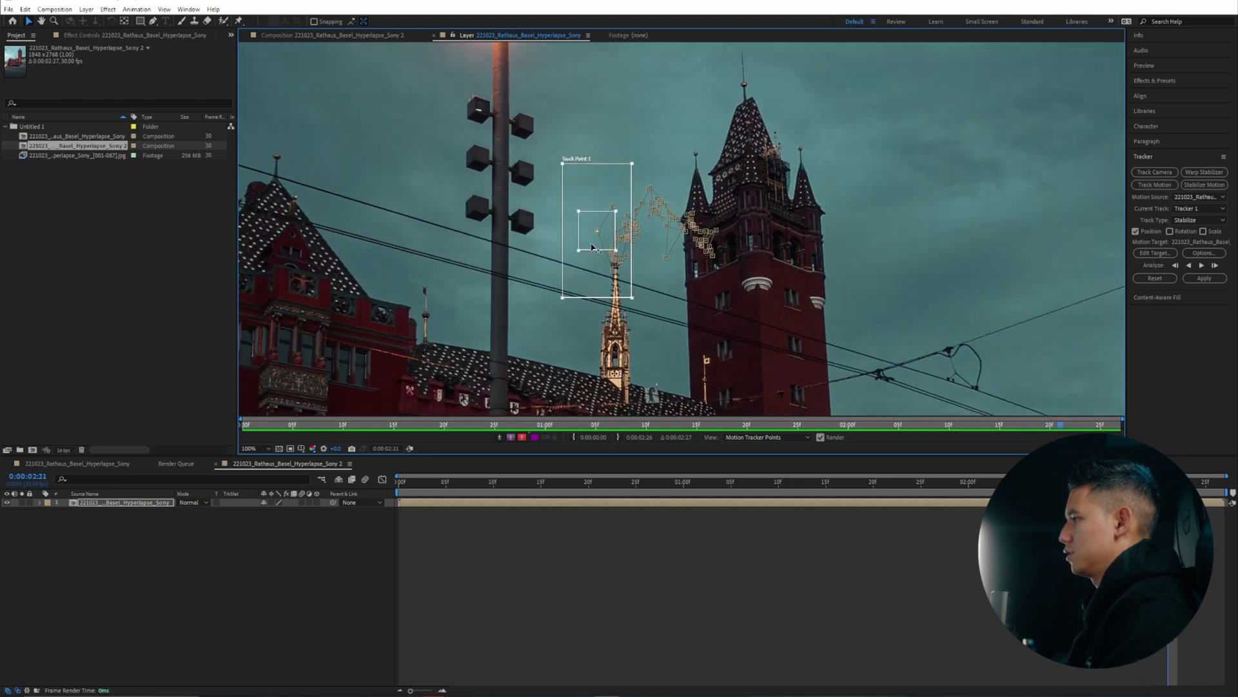
drag(591, 247, 610, 273)
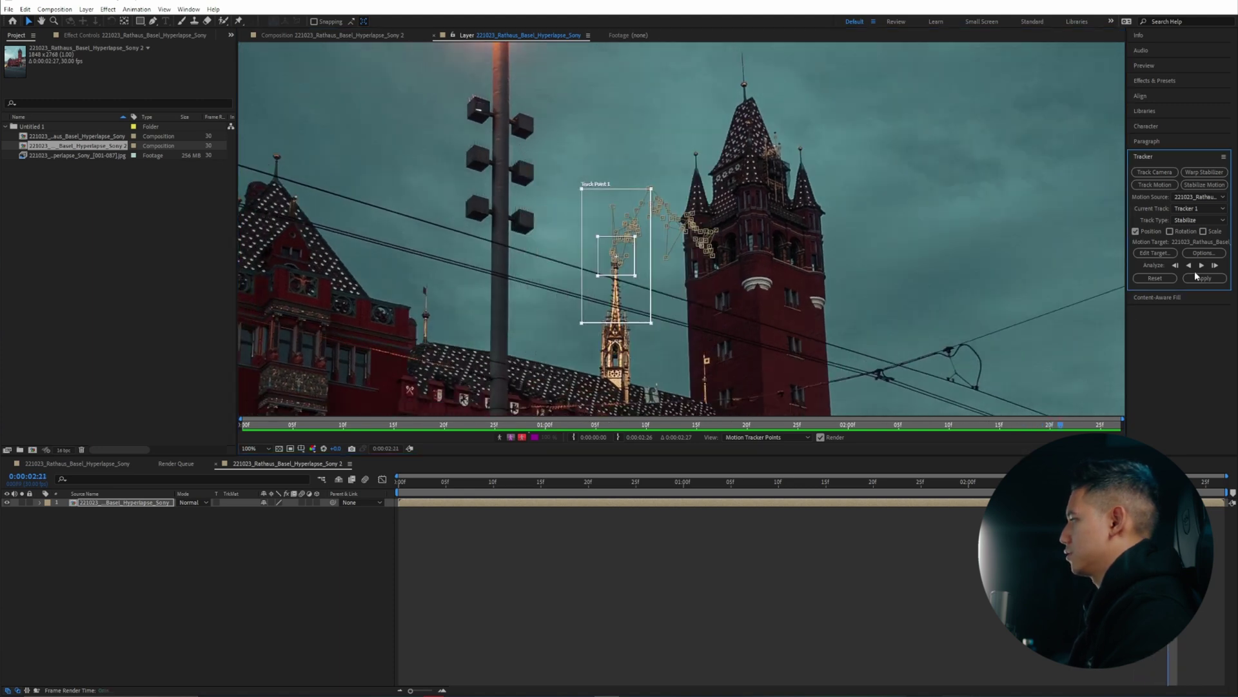
click(1216, 265)
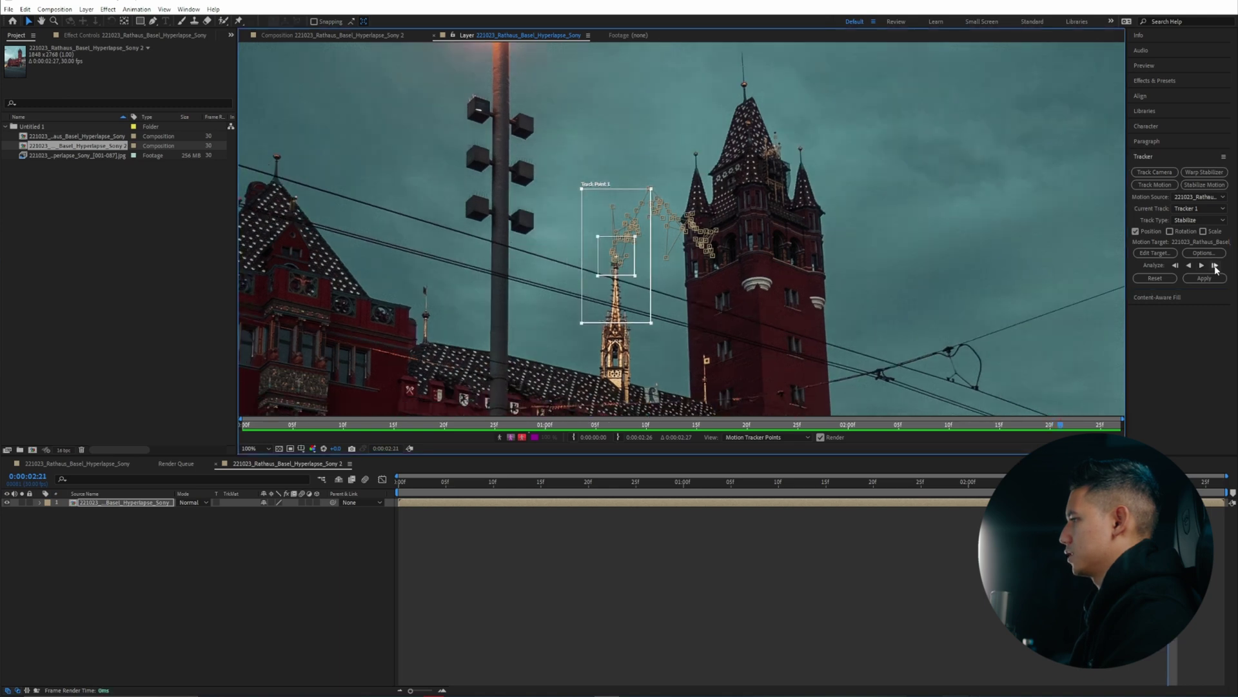
click(1215, 265)
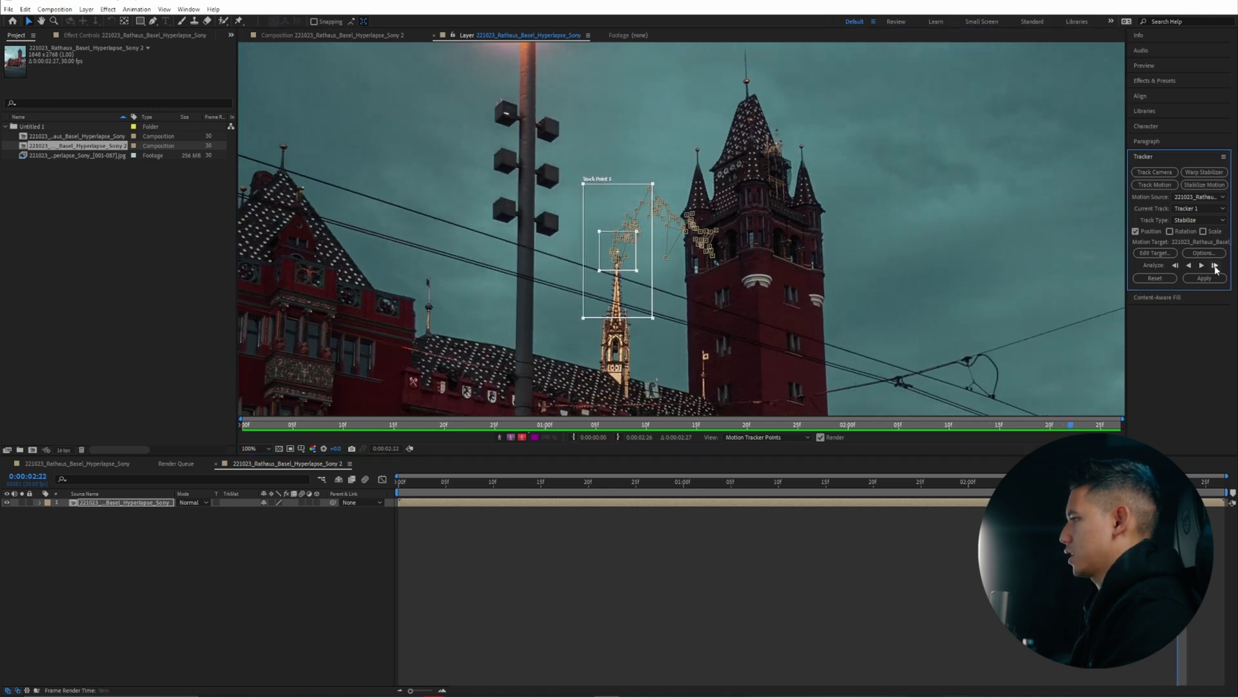
click(1216, 265)
click(1215, 265)
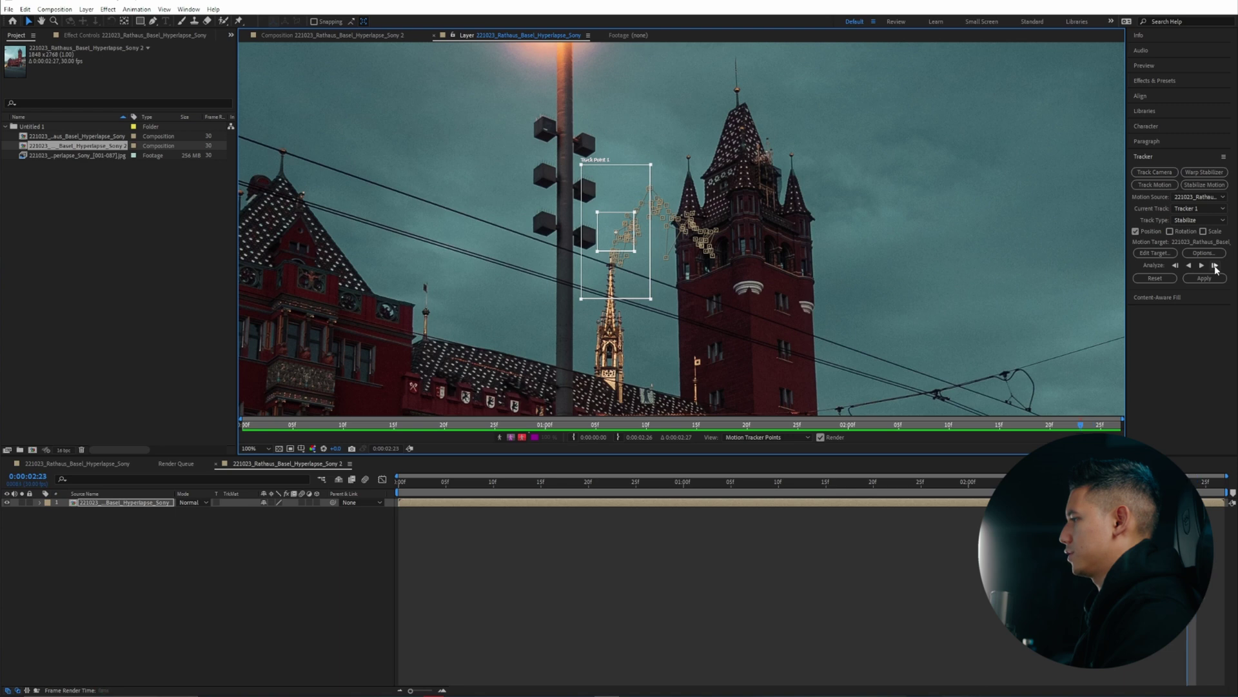
click(1215, 265)
click(1215, 265)
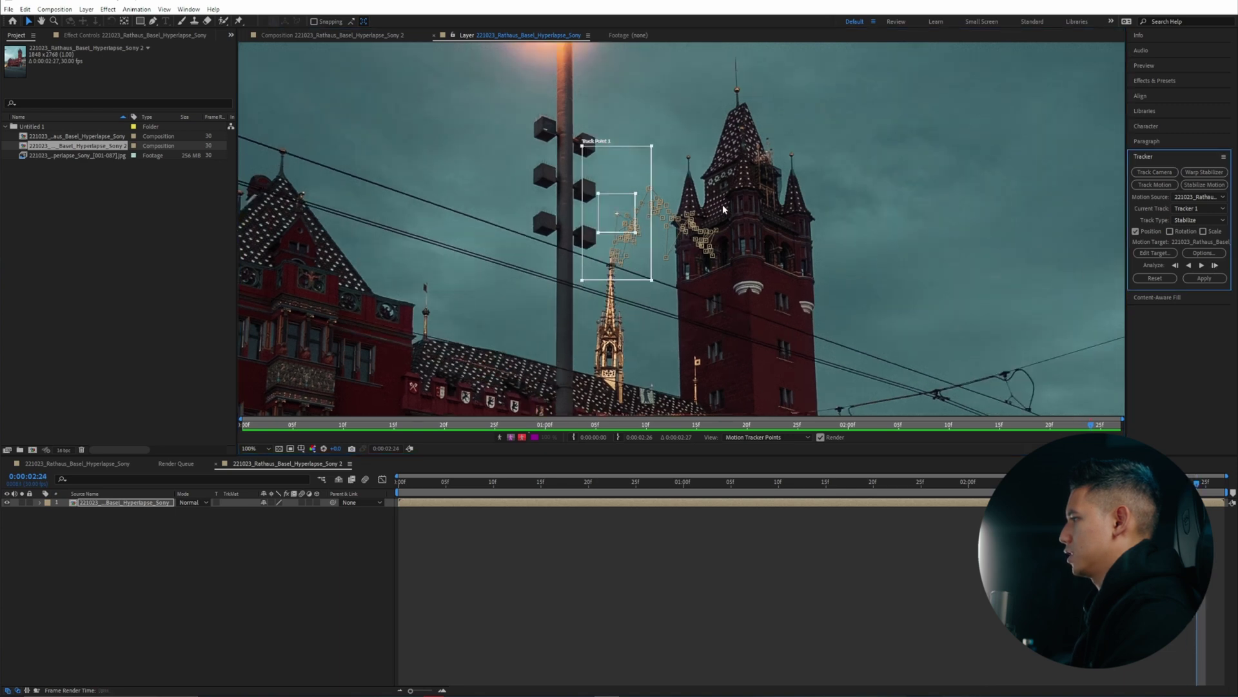
- Realign Track Point 1 on the spire through the last frame, then return to frame 0
drag(613, 227, 597, 253)
key(Page_Down)
key(Page_Down)
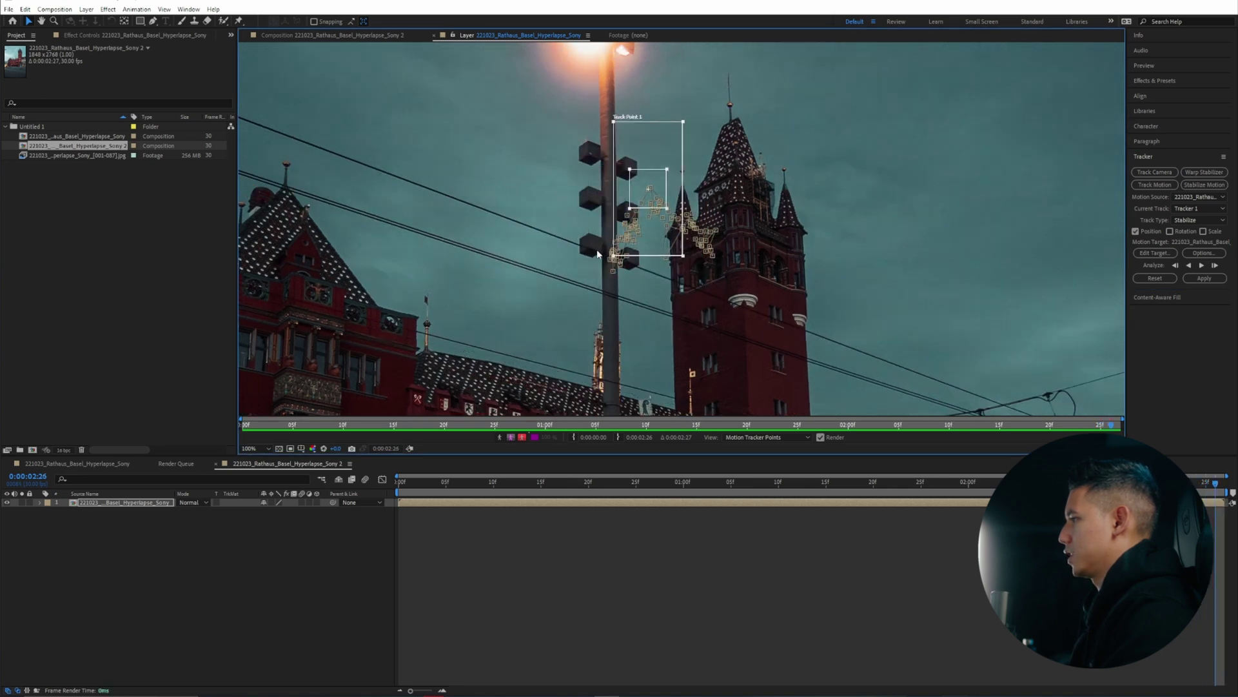
drag(653, 184, 617, 282)
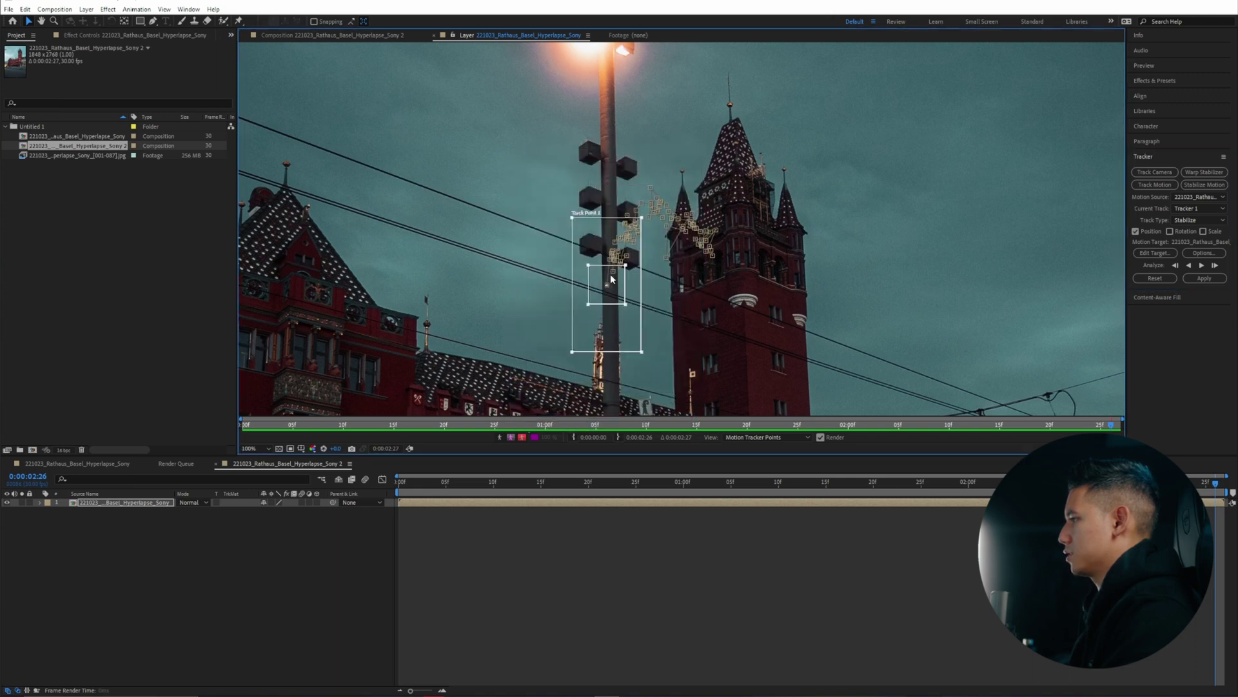
key(Page_Down)
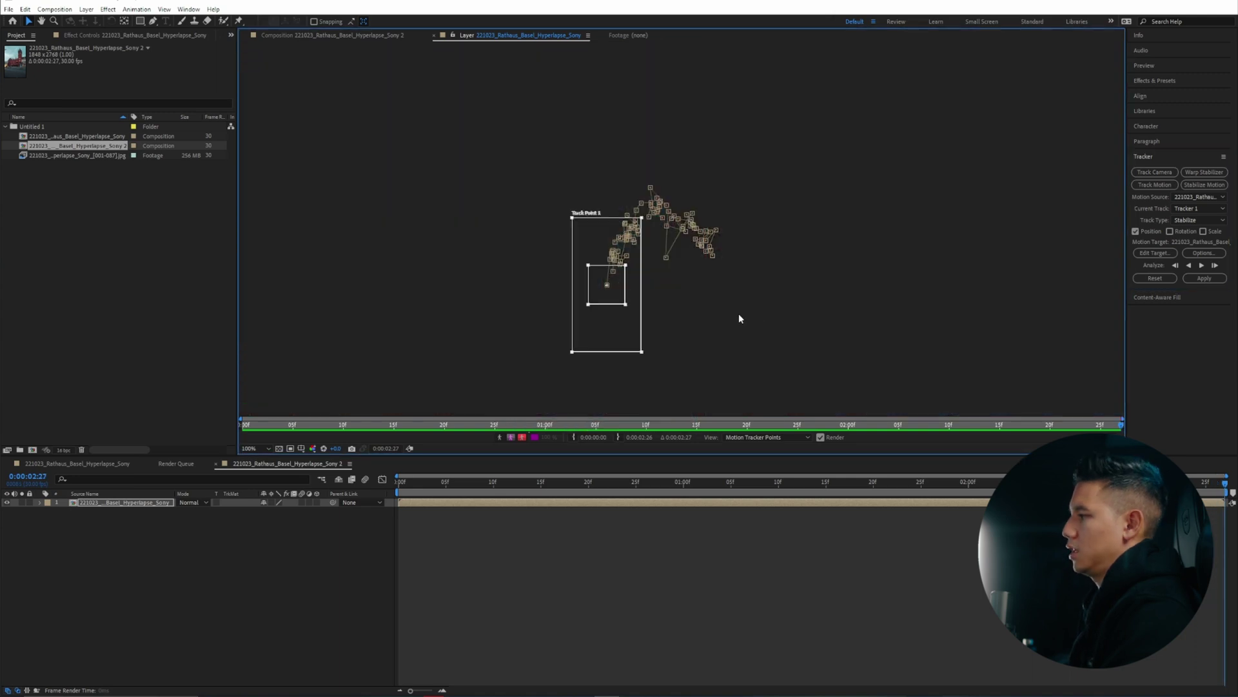
key(Page_Up)
key(Page_Up)
key(Page_Up)
key(Page_Up)
key(Home)
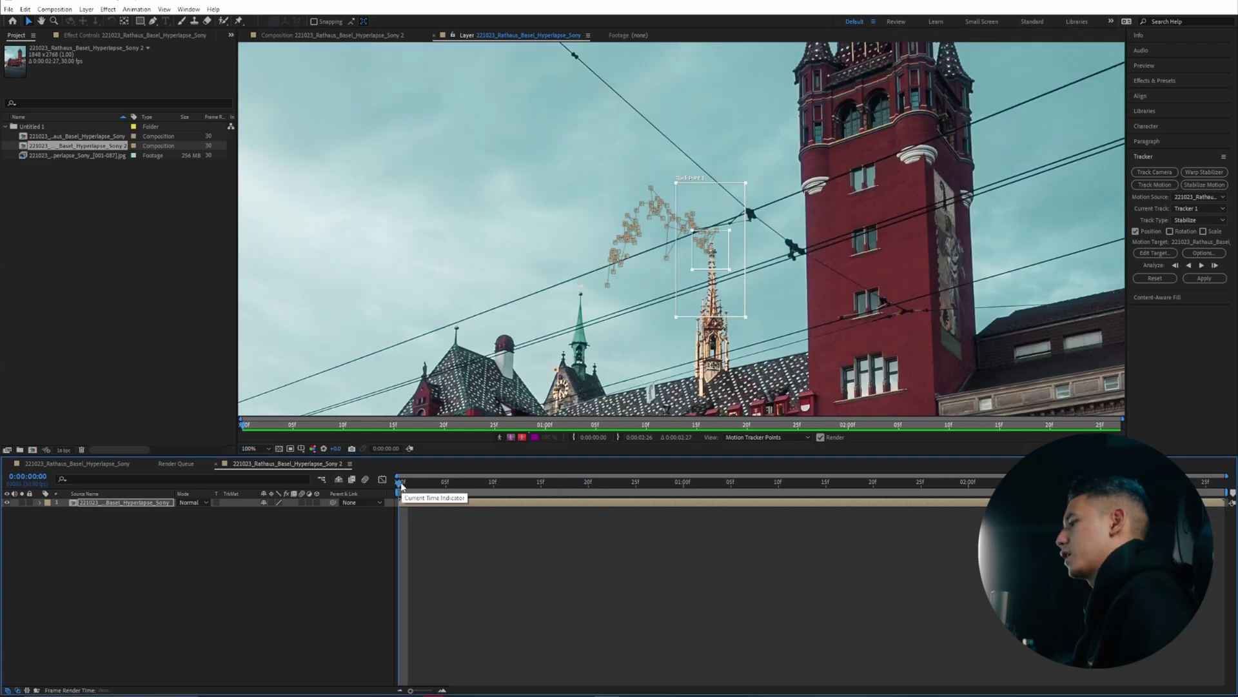
- Apply Tracker 1's stabilization to the layer in X and Y and reveal Track Point 1's keyframes
key(space)
scroll(630, 249, down, 4)
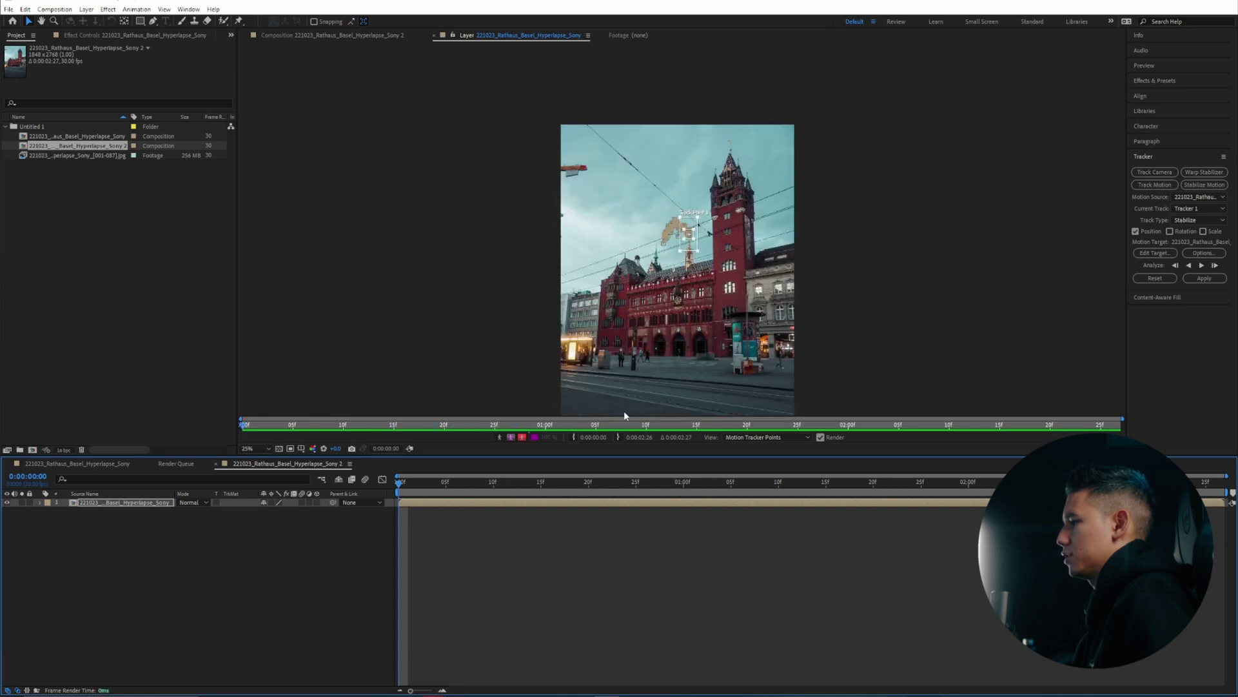
click(1205, 278)
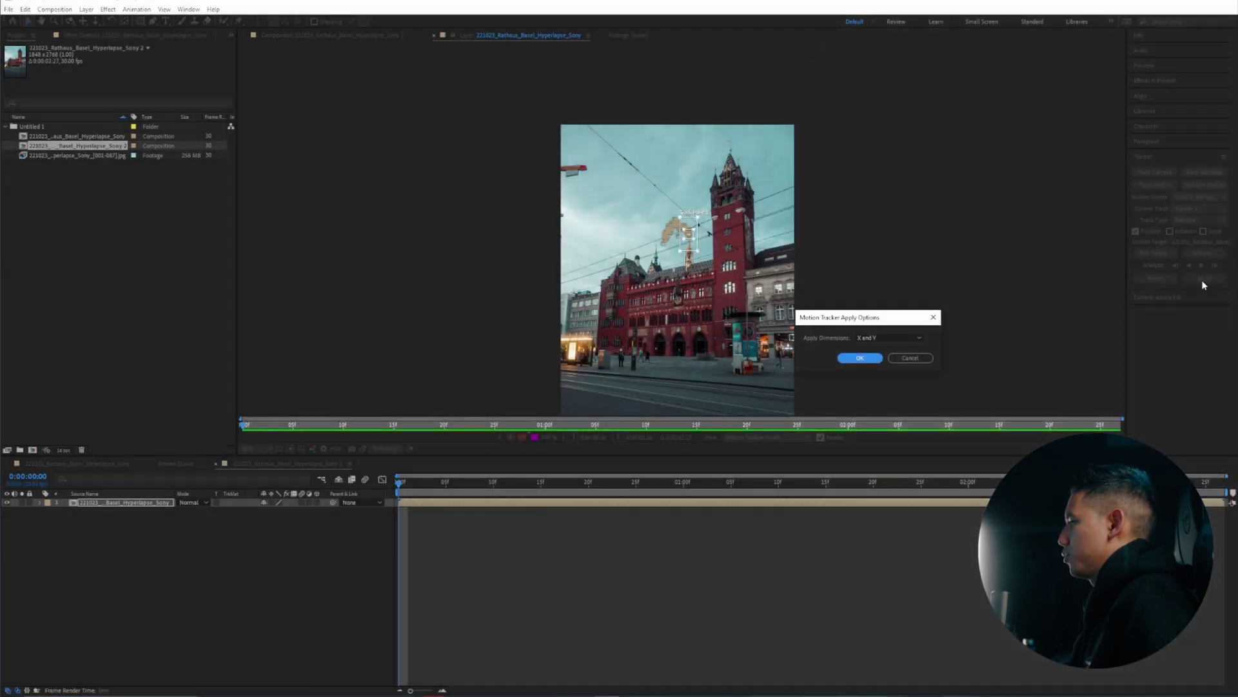
click(860, 356)
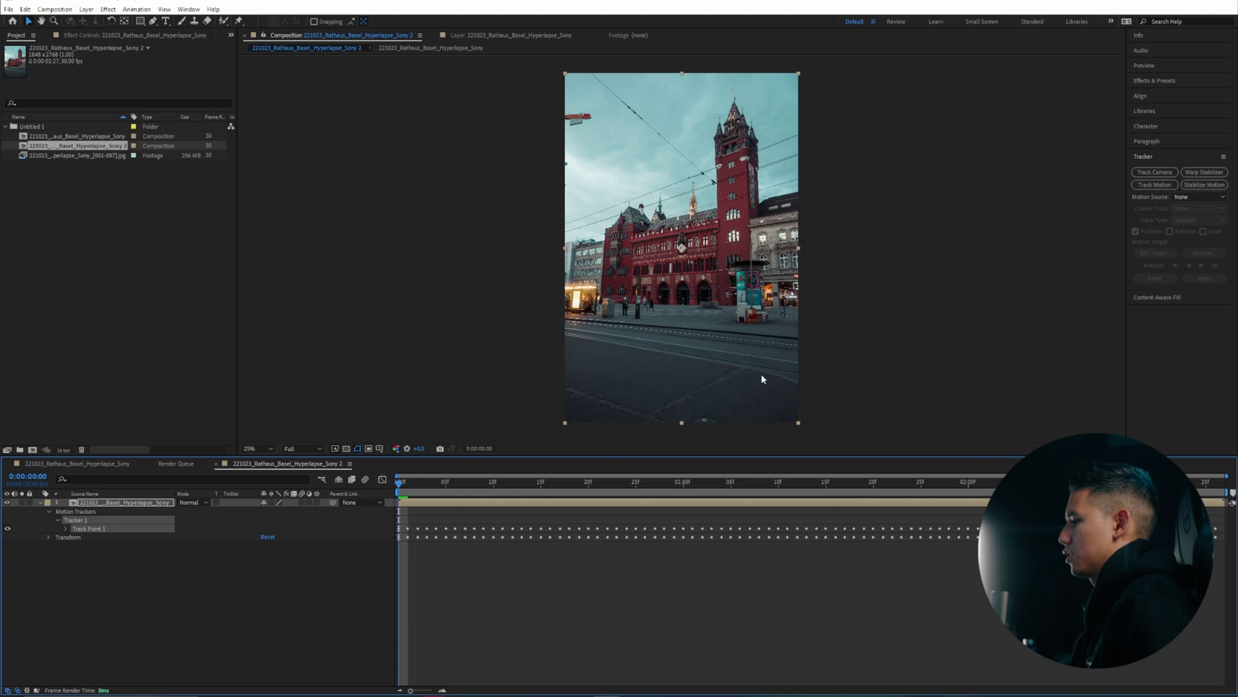
click(65, 528)
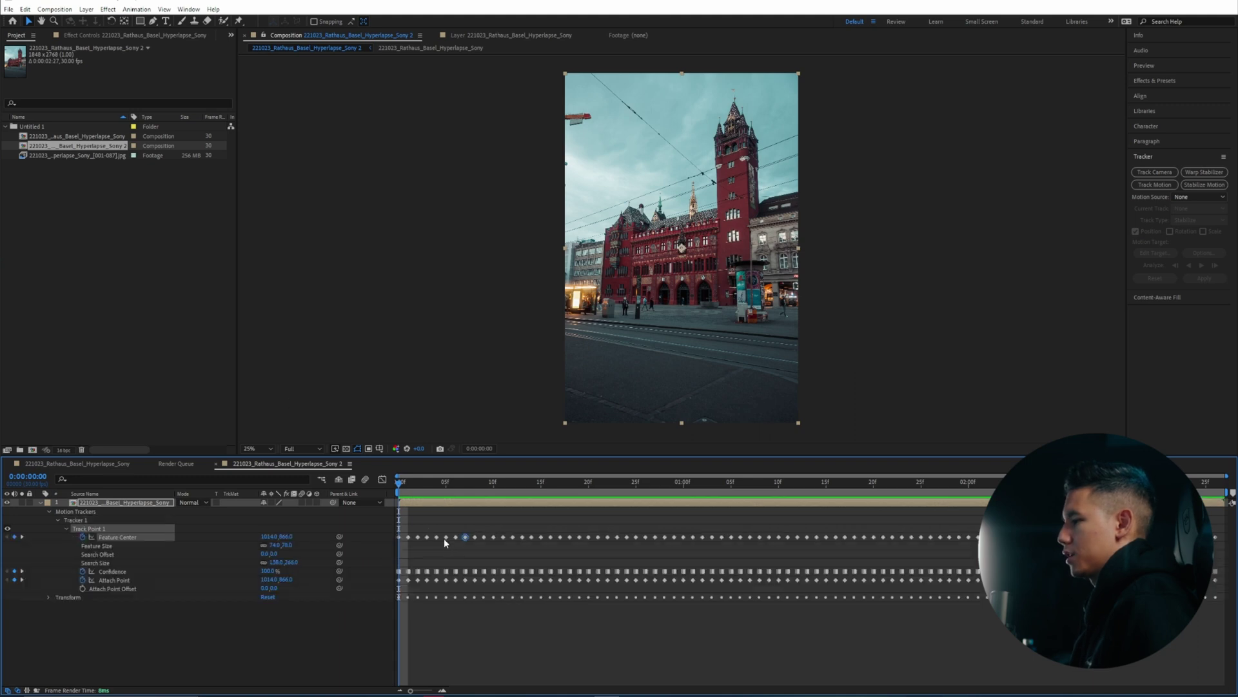
click(446, 537)
drag(410, 489, 363, 486)
- Pre-compose the stabilized hyperlapse layer, moving all attributes into the new composition
right_click(96, 508)
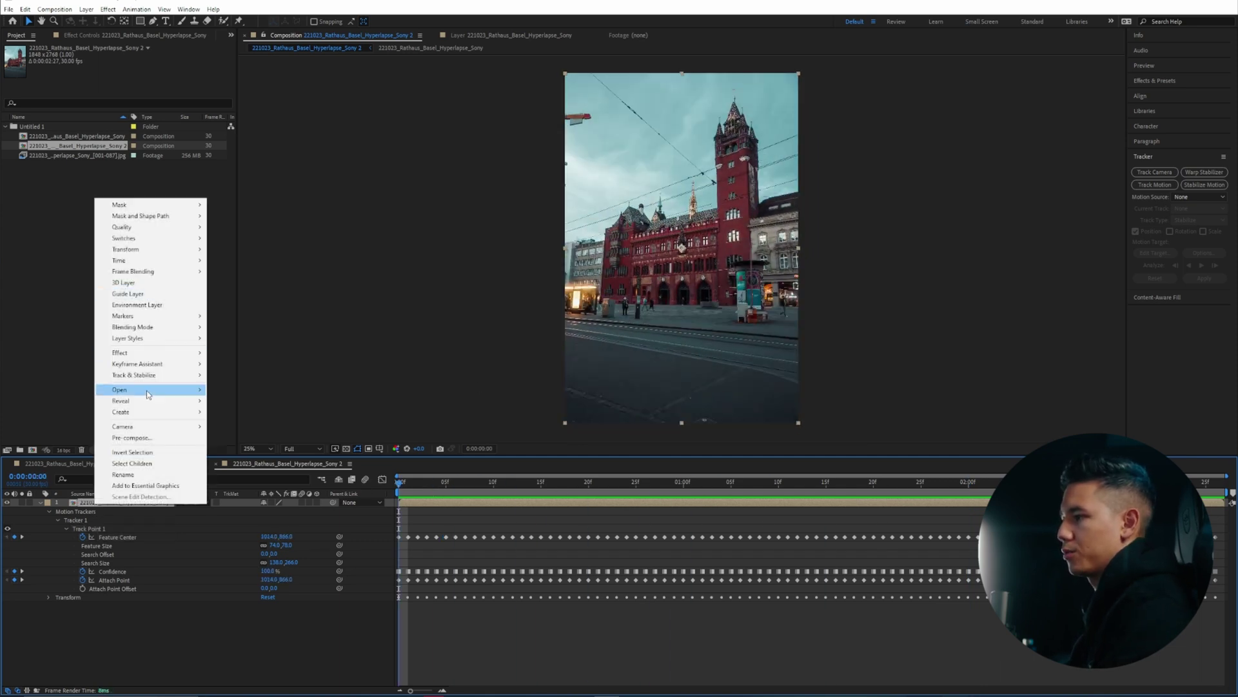
click(129, 438)
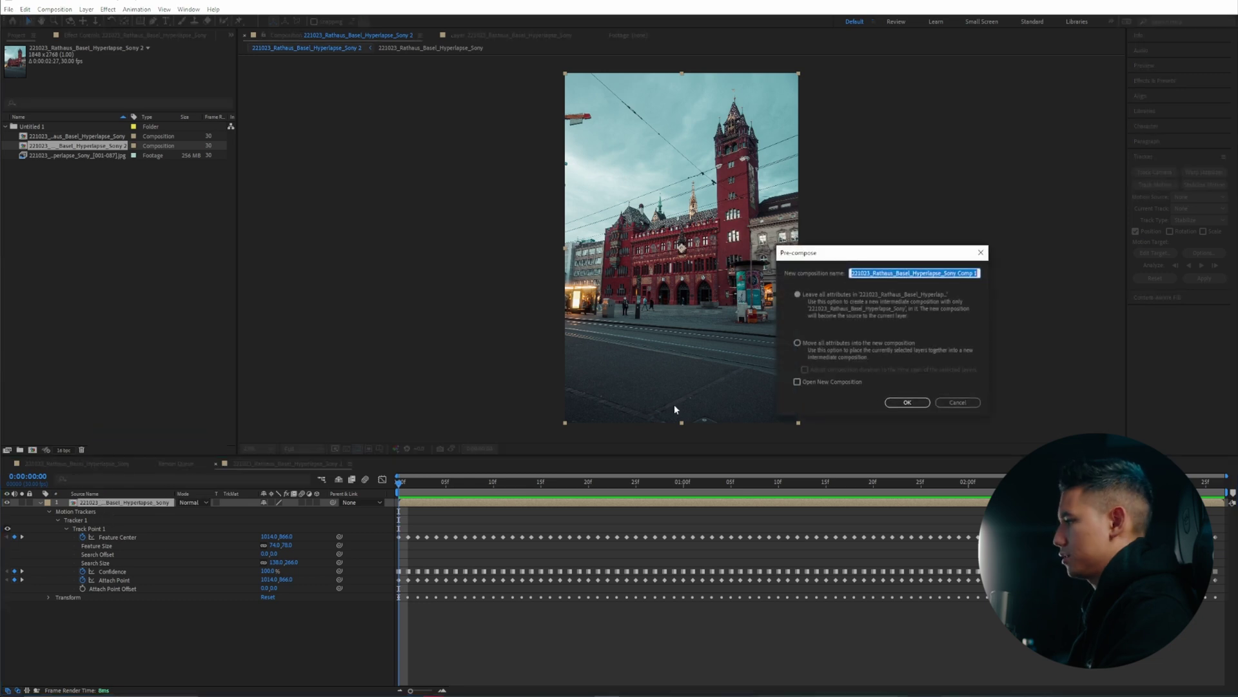
click(817, 345)
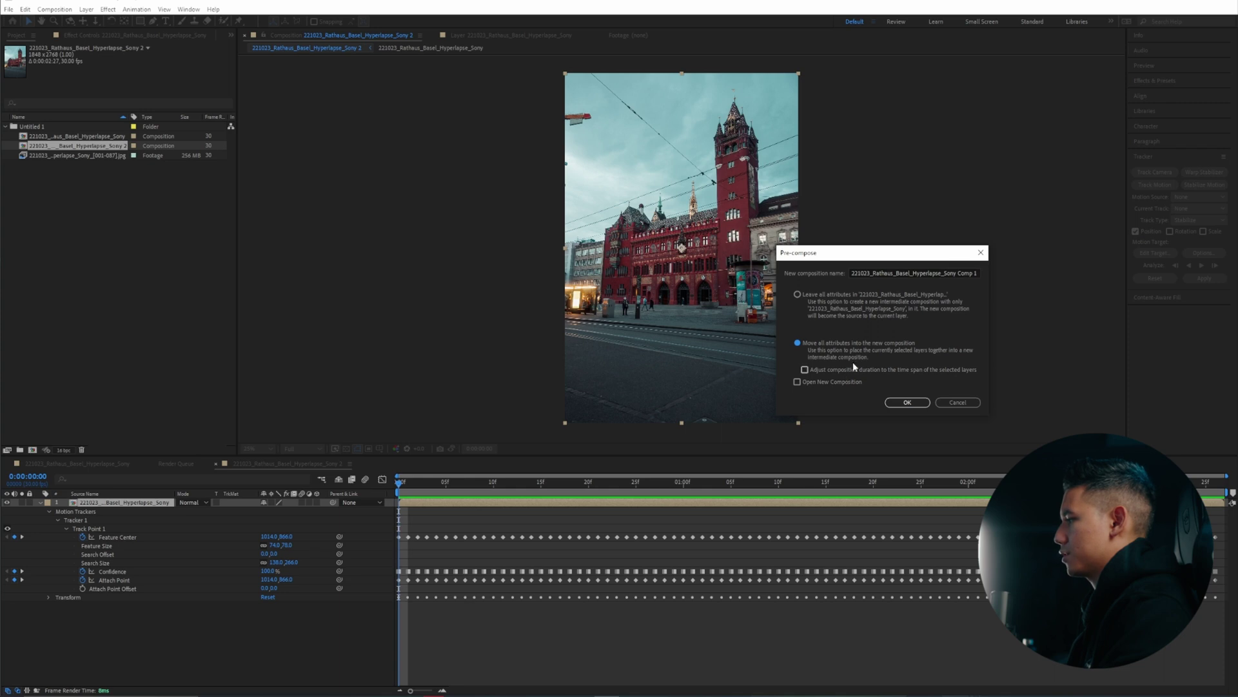
click(893, 402)
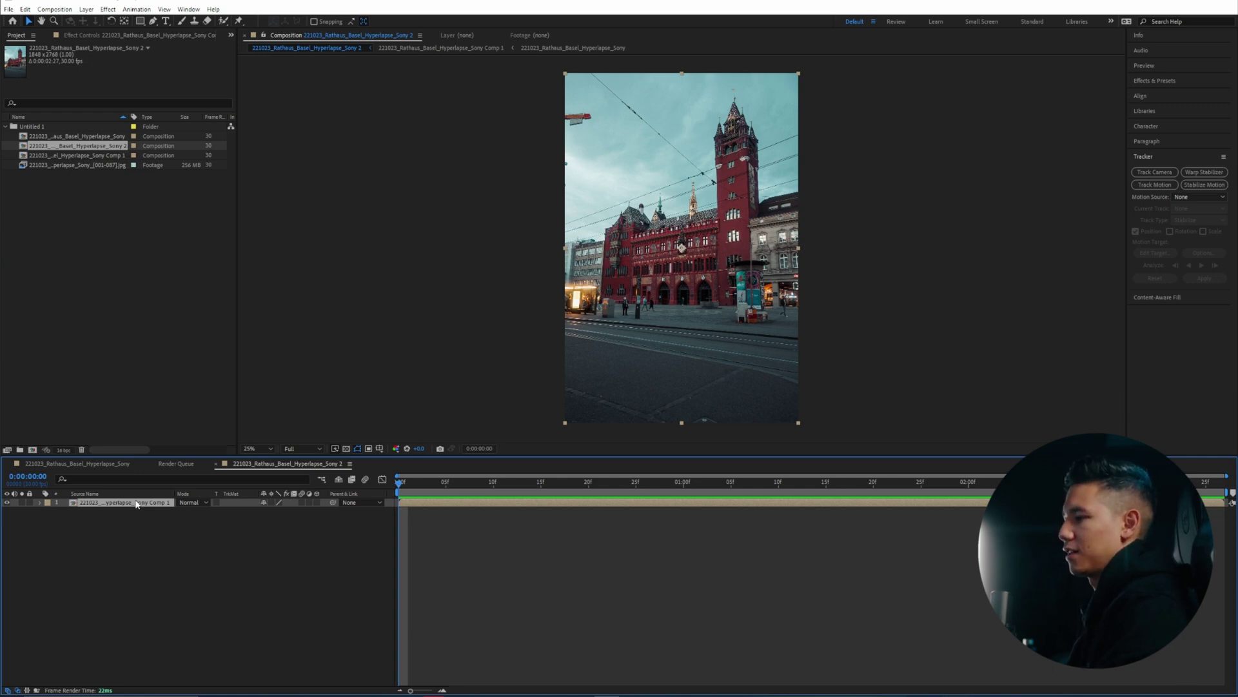
- Apply Warp Stabilizer VFX to the precomp layer at 15% smoothness, then preview the stabilized clip
right_click(136, 504)
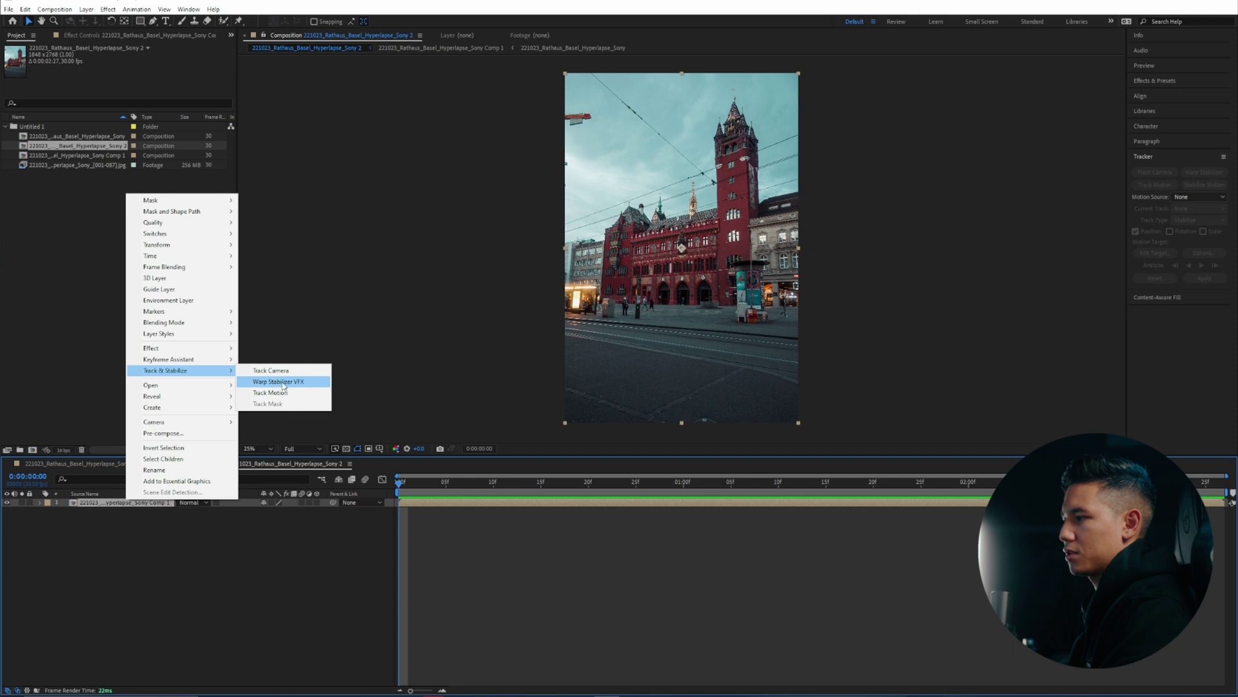
click(309, 384)
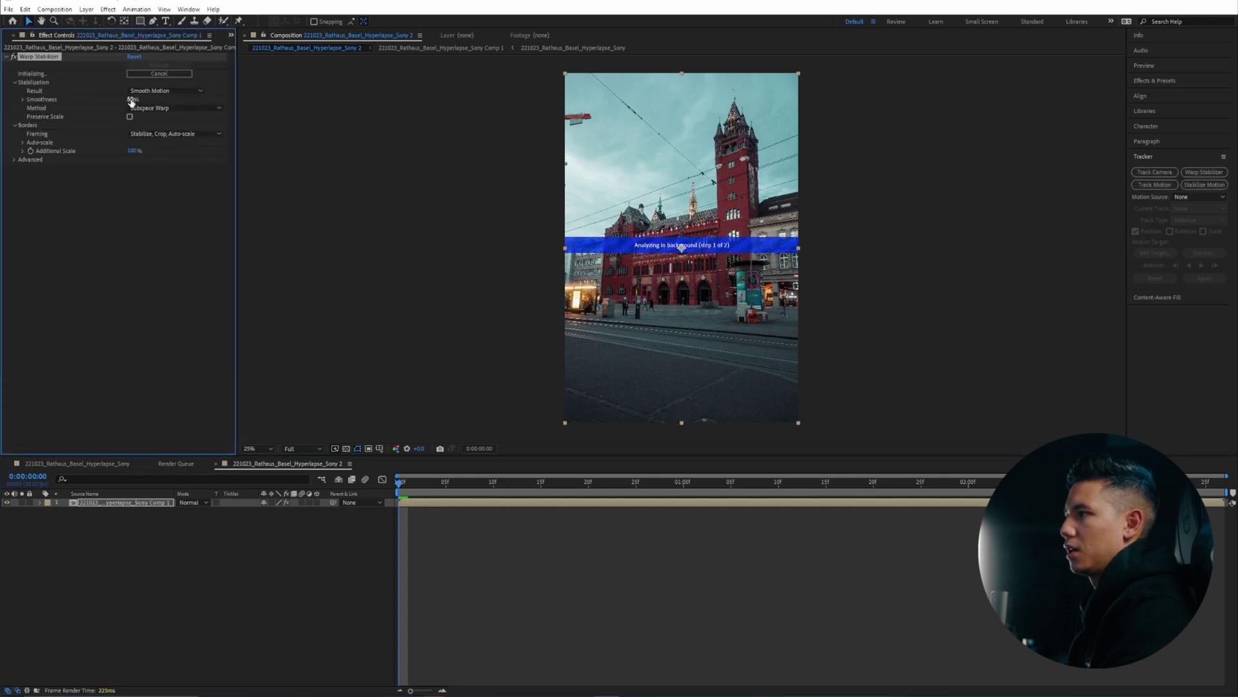
text(15)
key(Return)
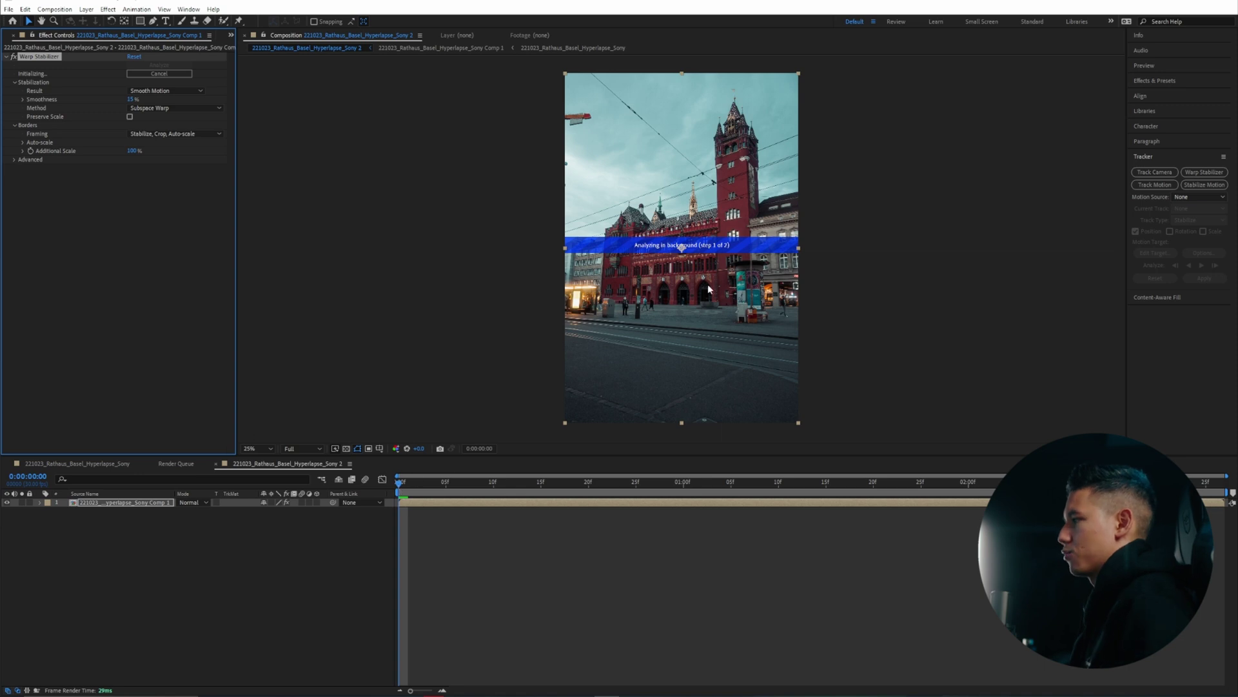
click(370, 485)
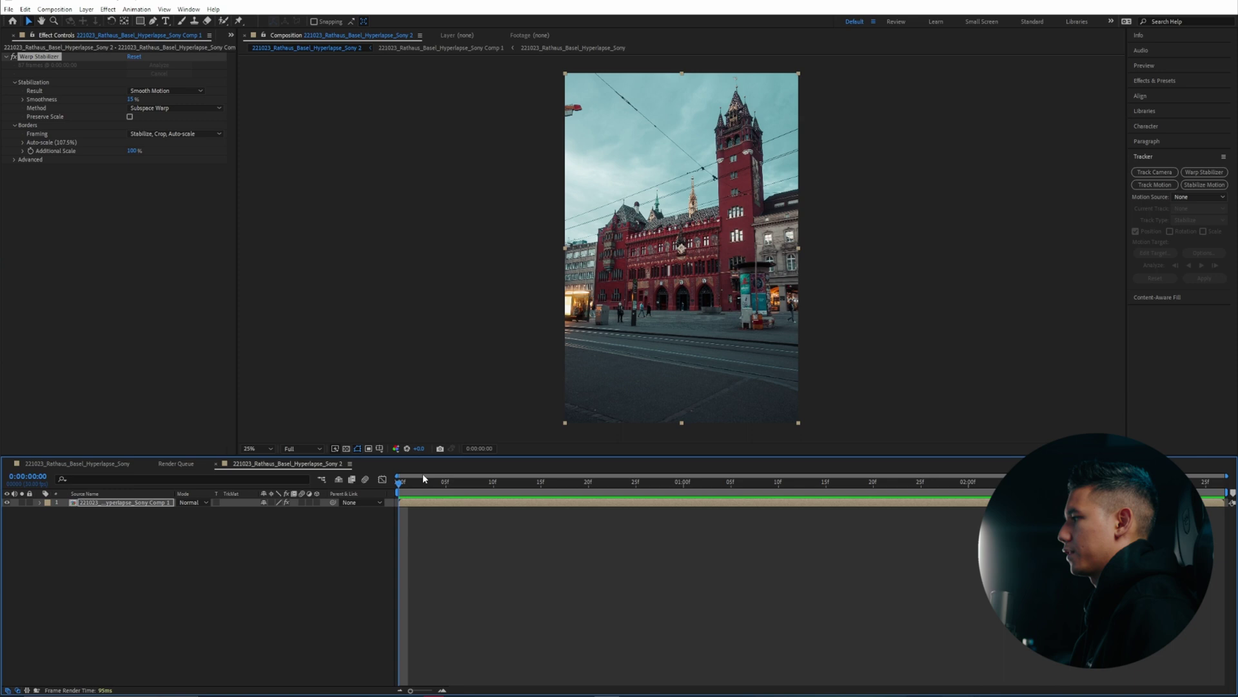
key(space)
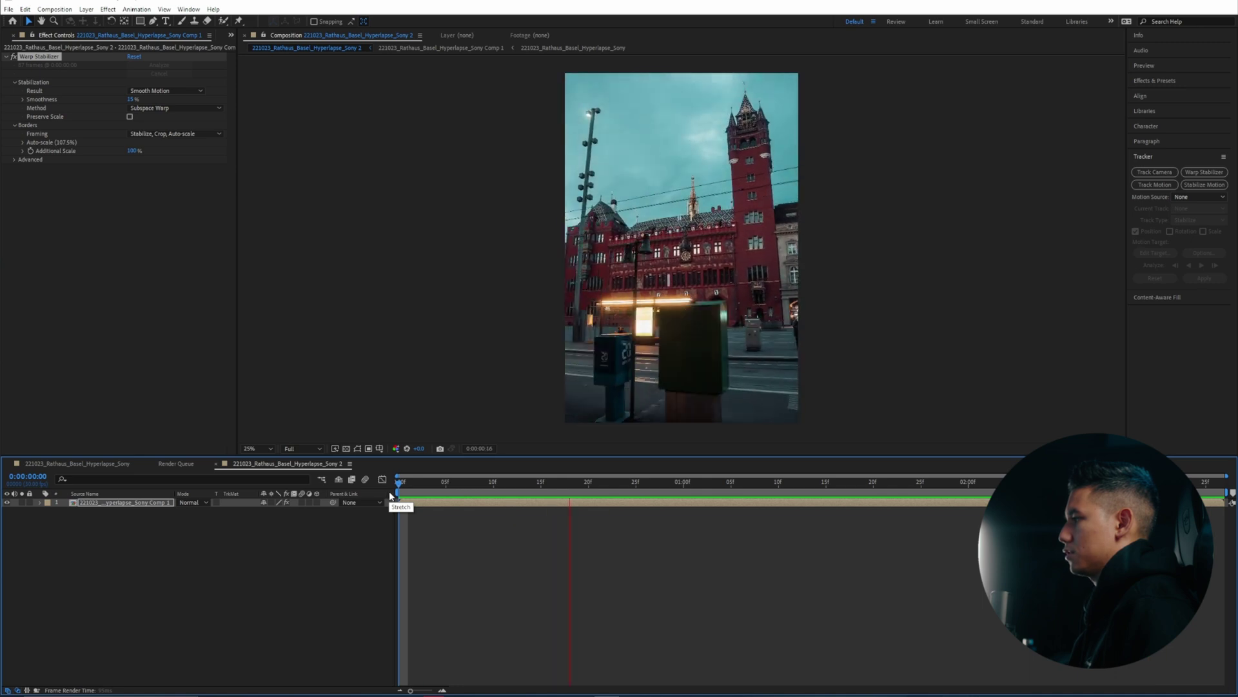
click(401, 482)
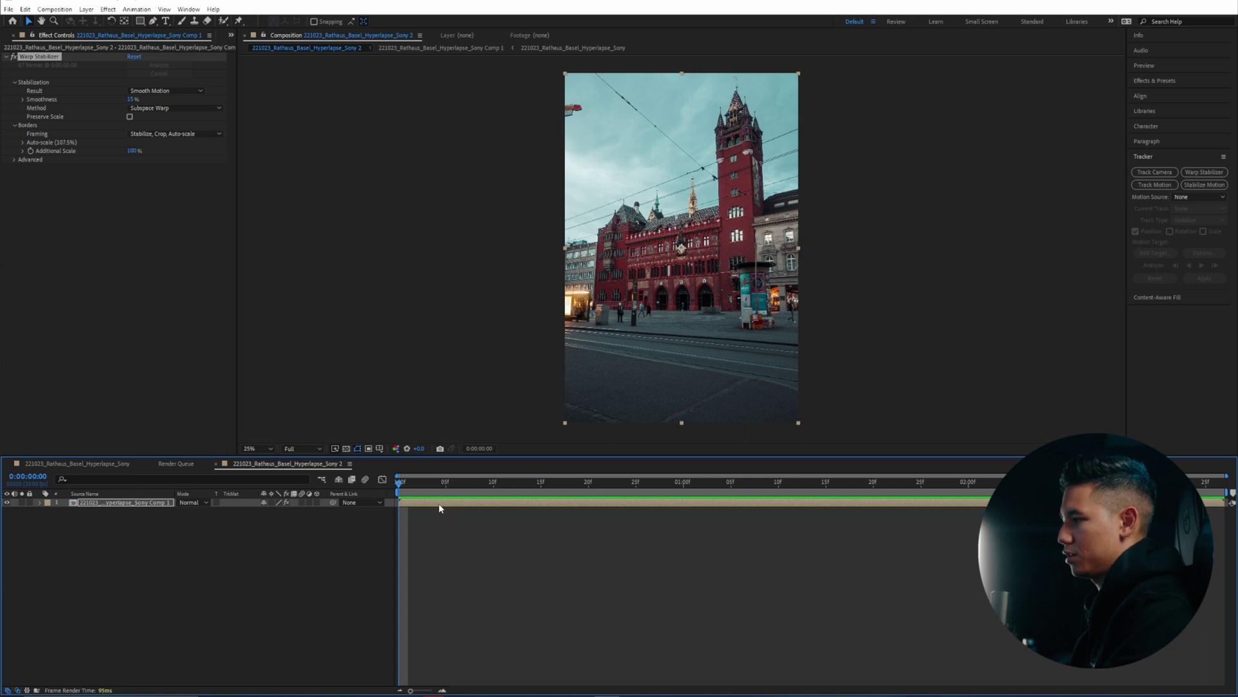
click(141, 512)
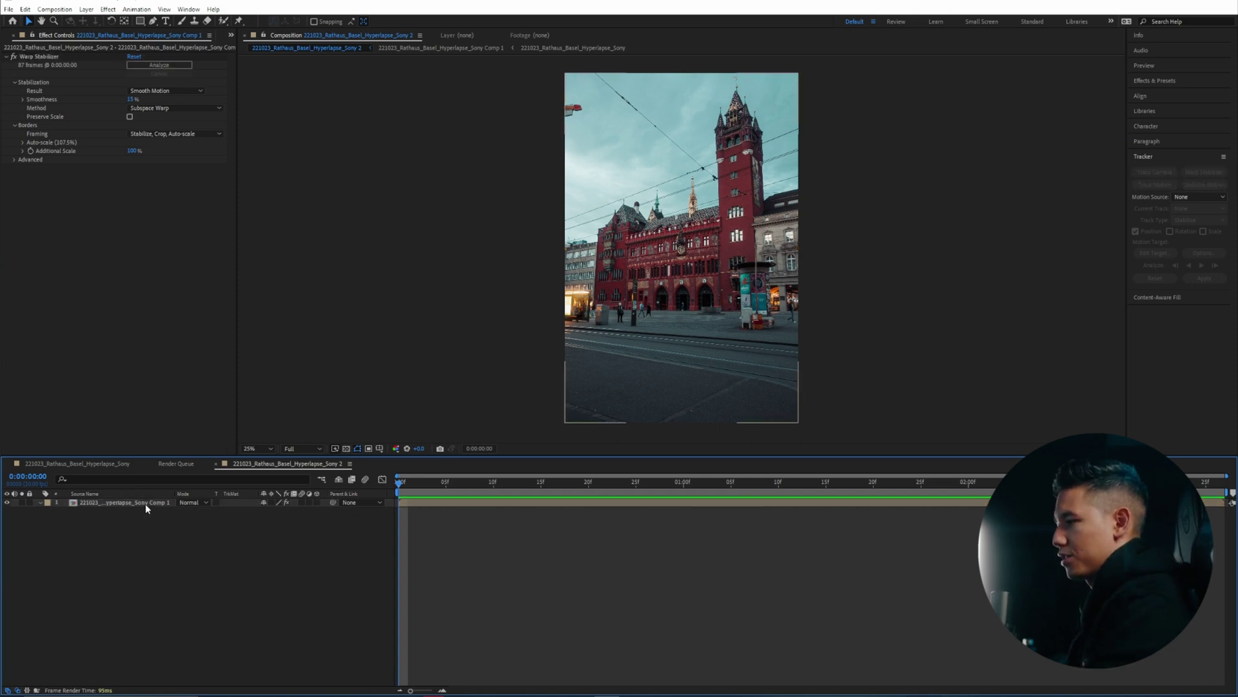
- Pre-compose the warp-stabilized layer into a second composition, Comp 2
right_click(120, 503)
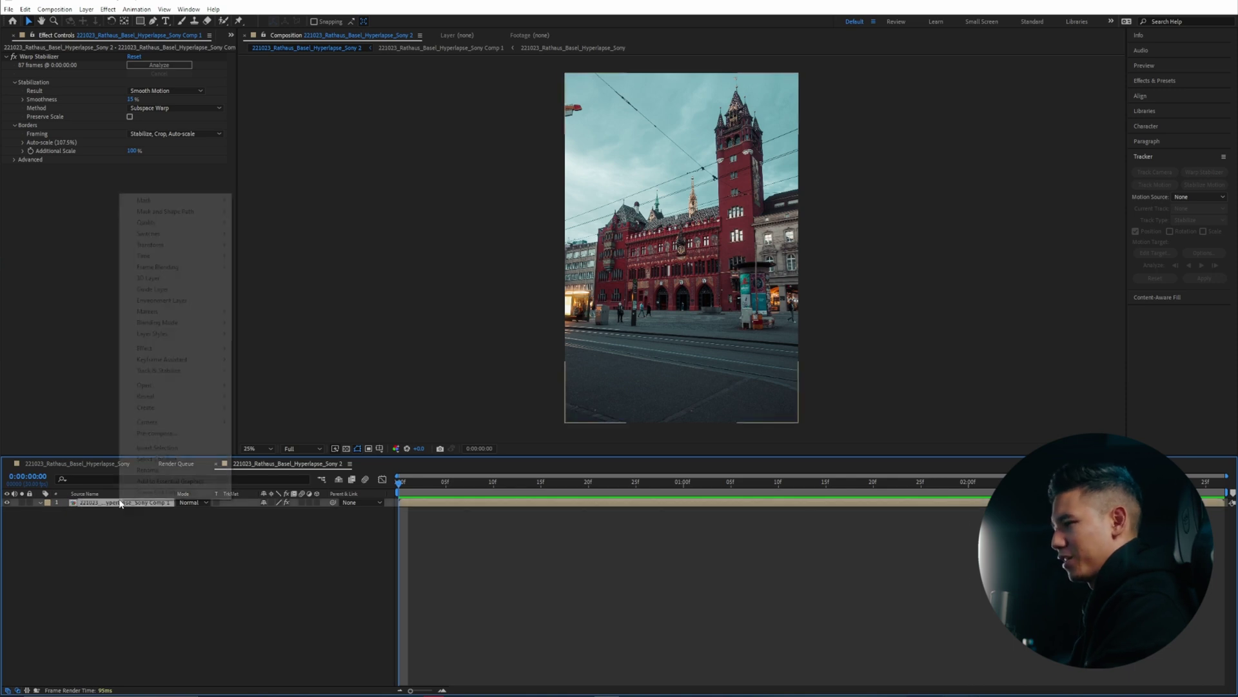
click(155, 433)
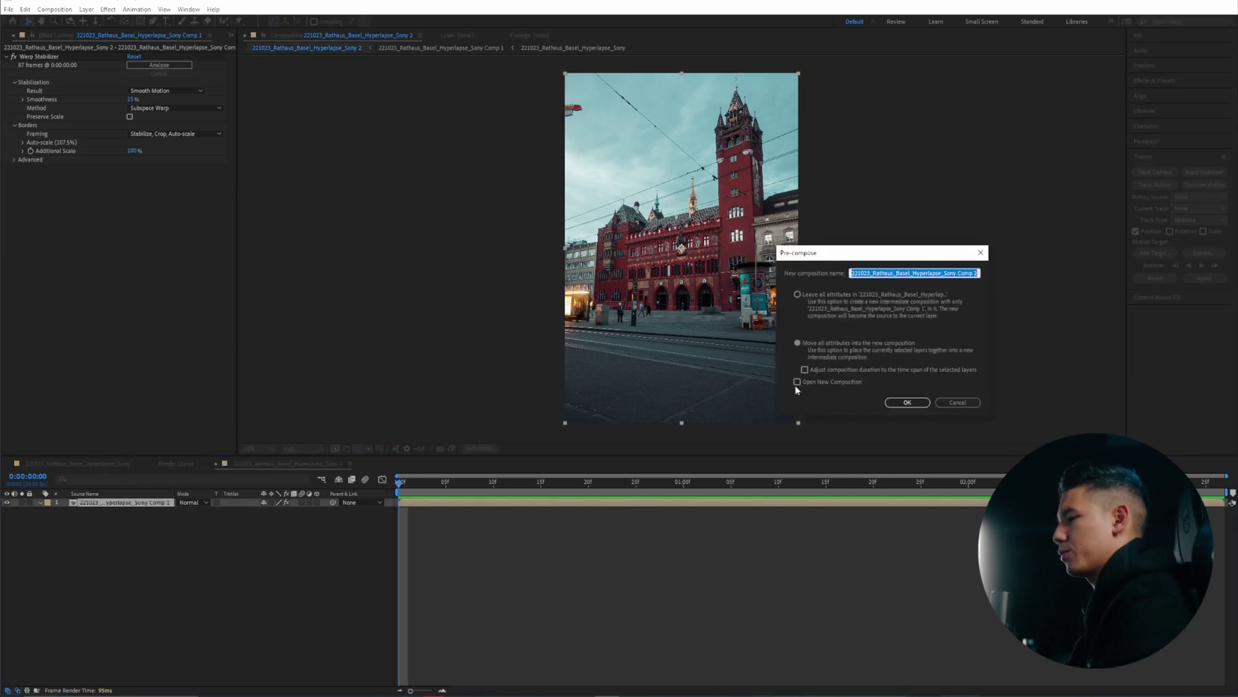
click(907, 402)
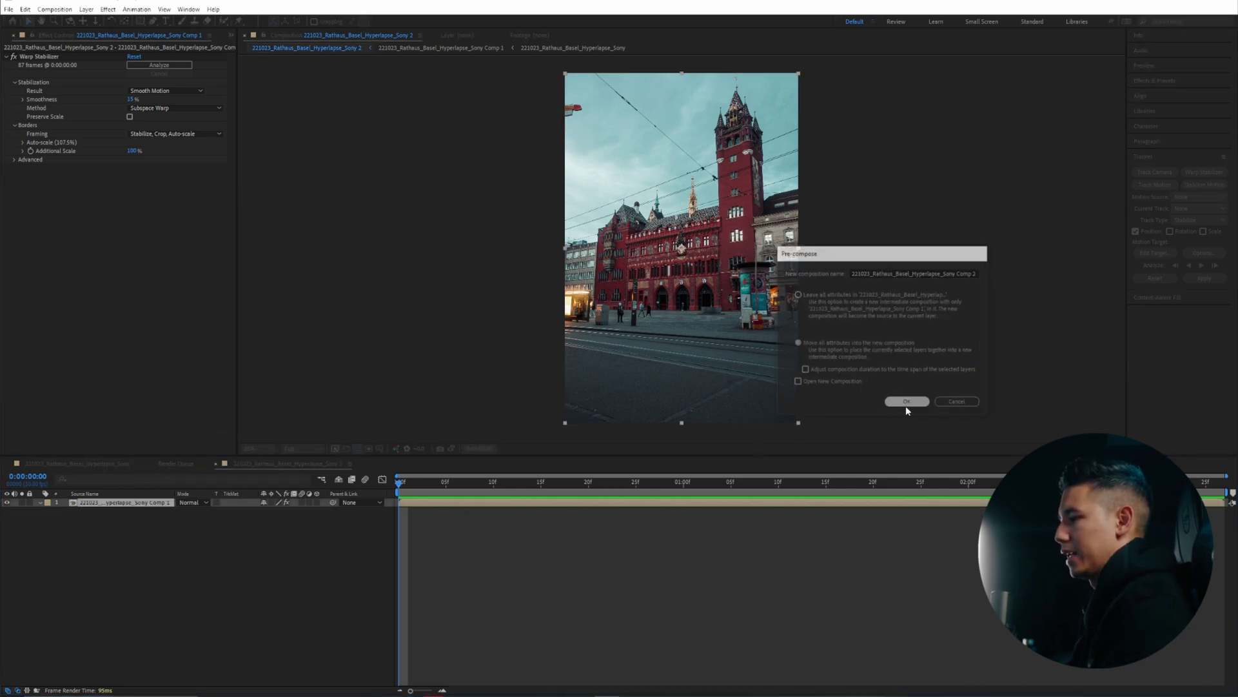
- Enable Time Remapping on the new precomp layer
right_click(127, 501)
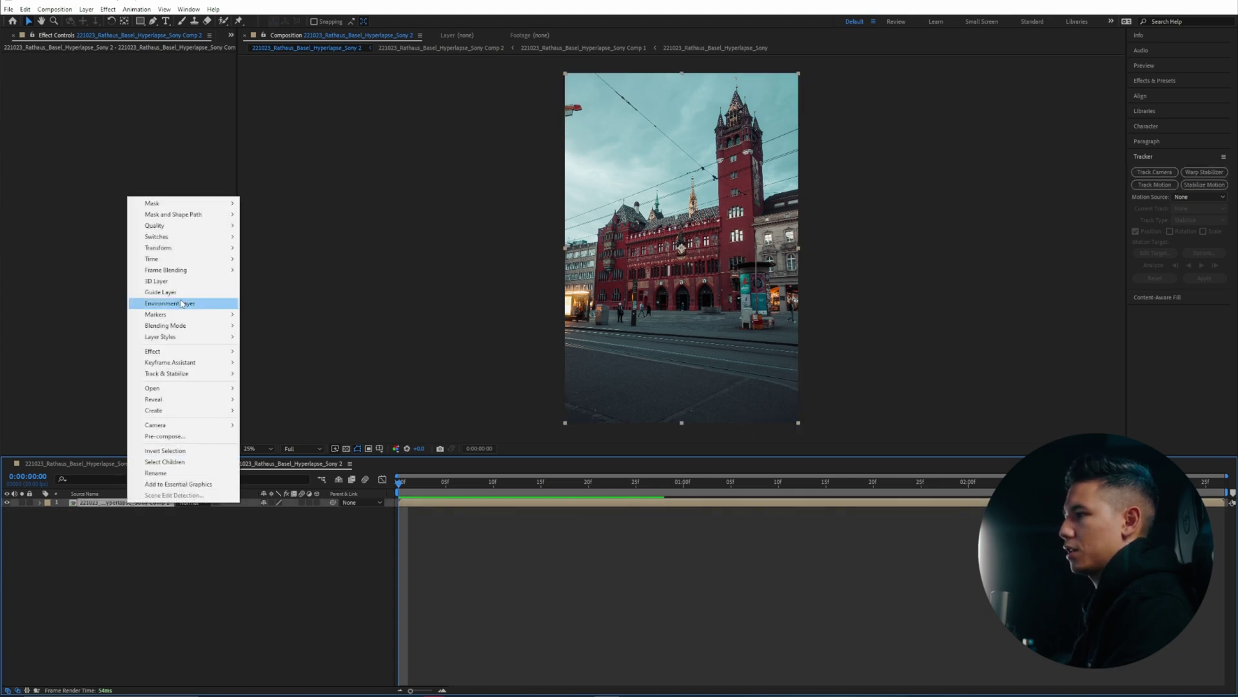
mouse_move(193, 259)
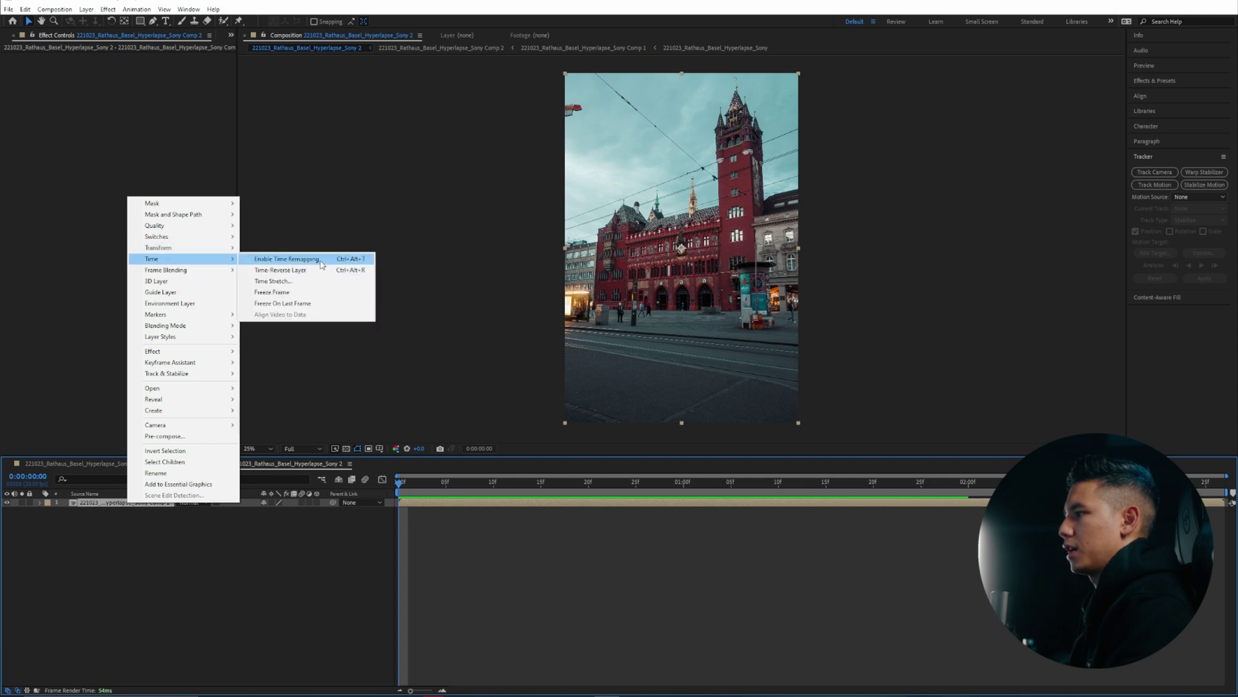
click(292, 259)
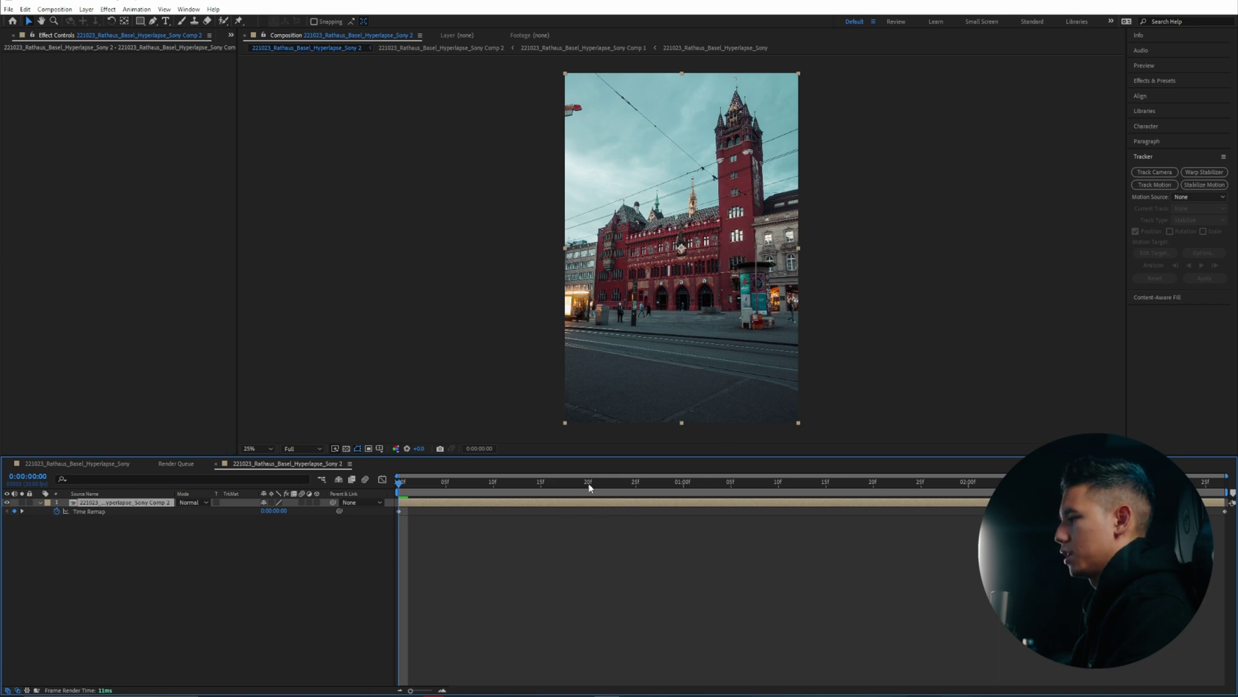
- Add Time Remap keyframes at 14 frames and at two seconds, previewing from 14 frames
drag(409, 489, 531, 487)
click(14, 511)
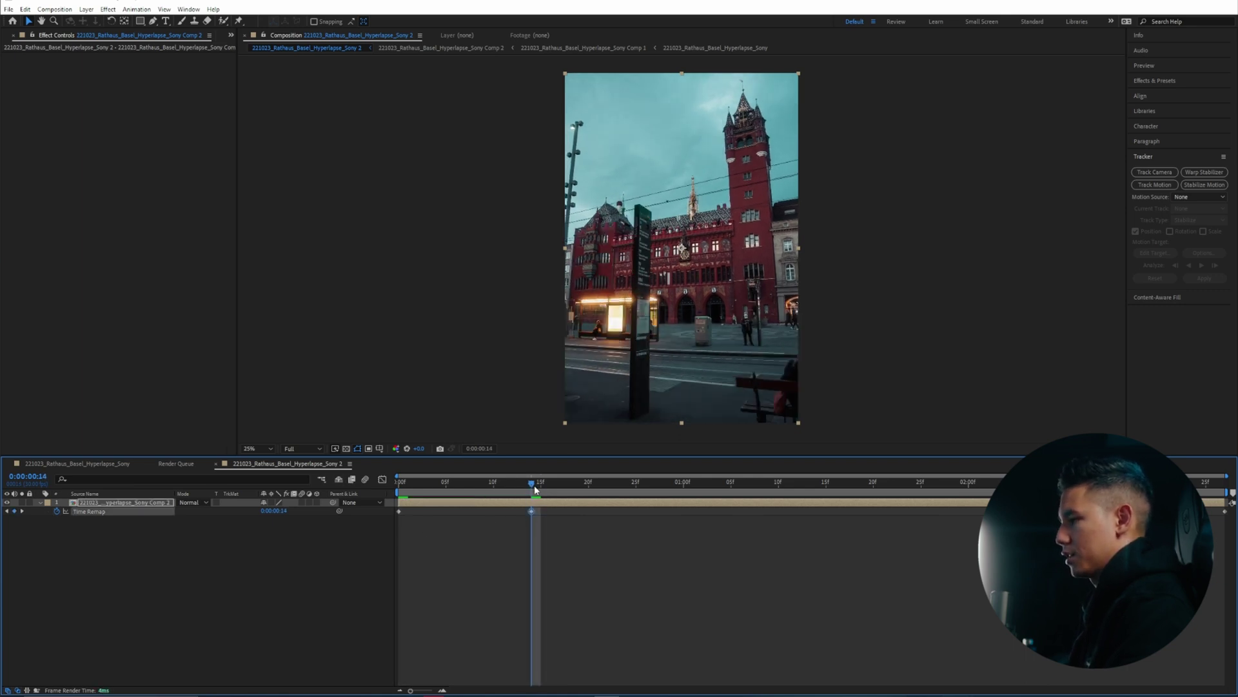
key(space)
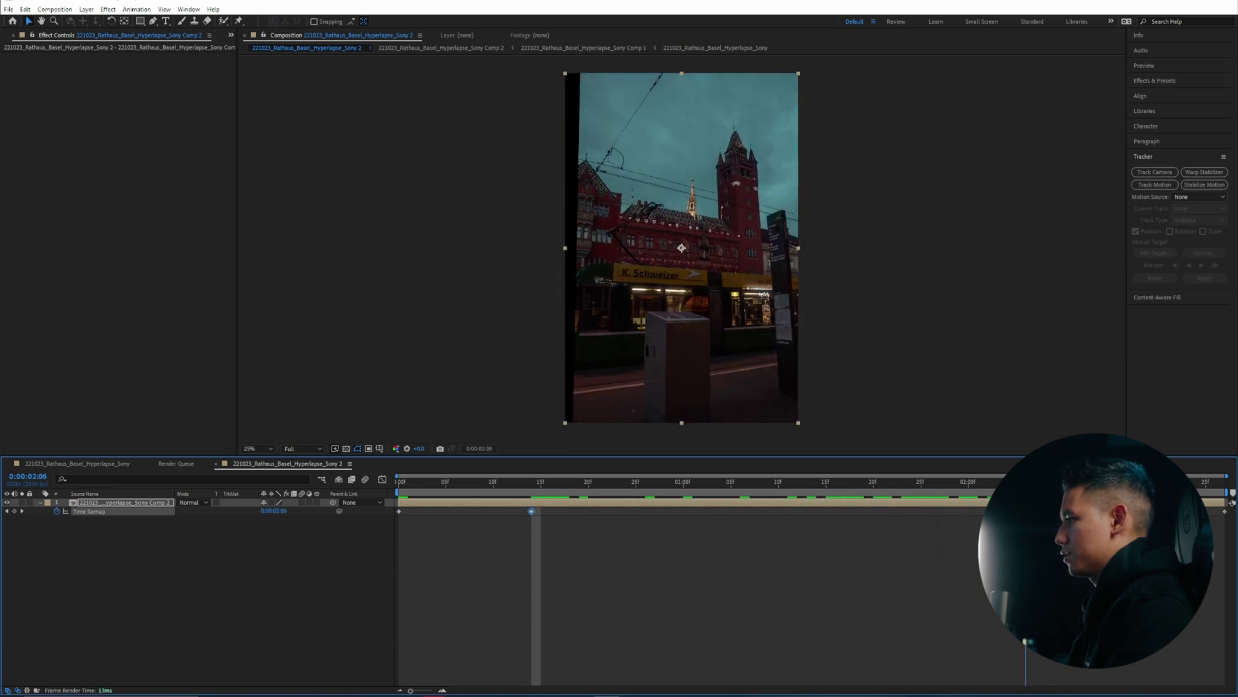
key(space)
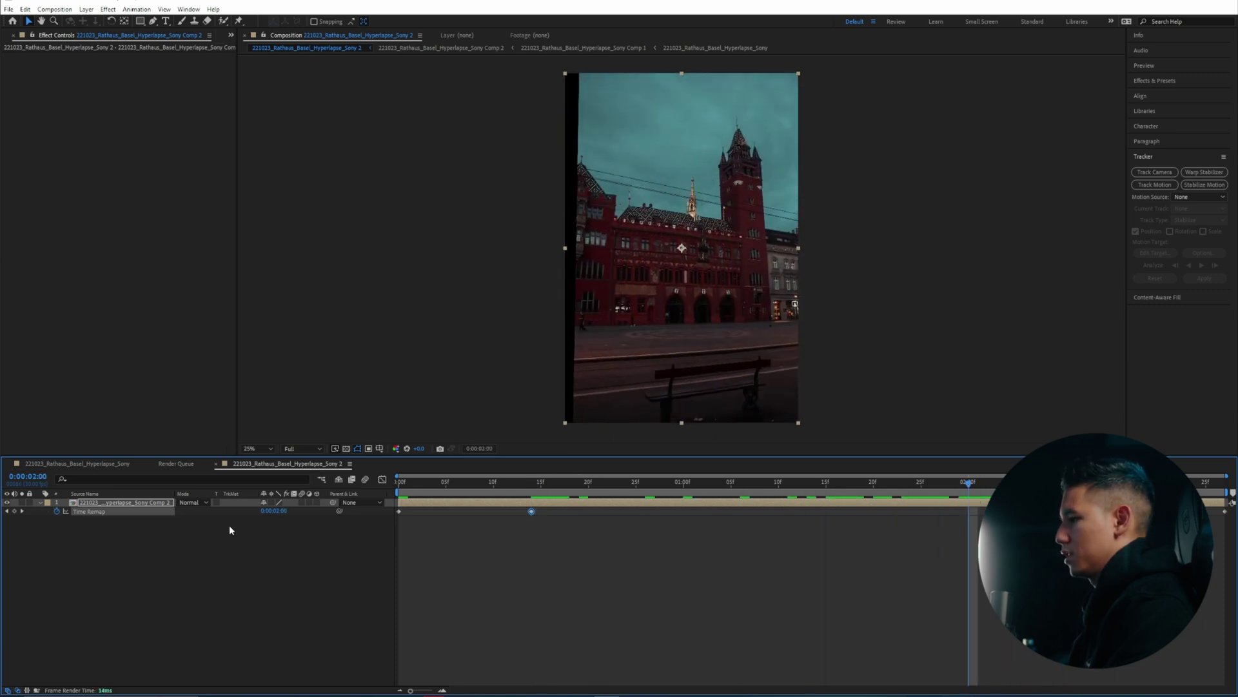
click(14, 511)
click(755, 548)
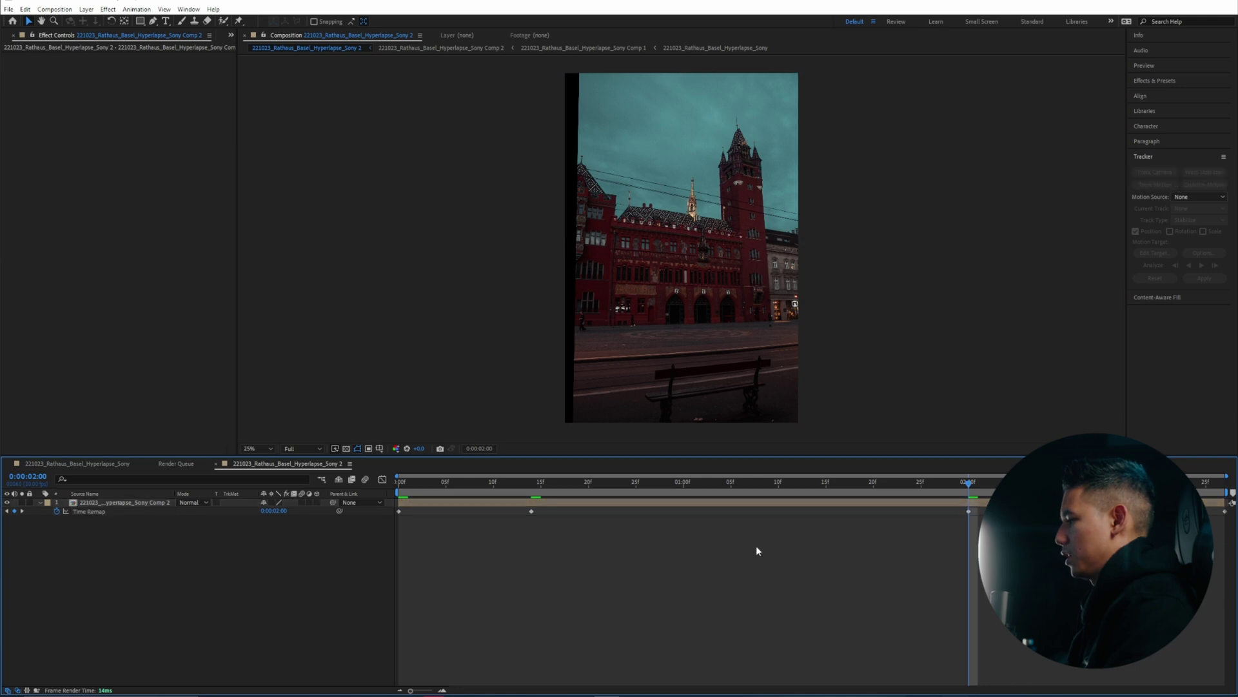
click(532, 482)
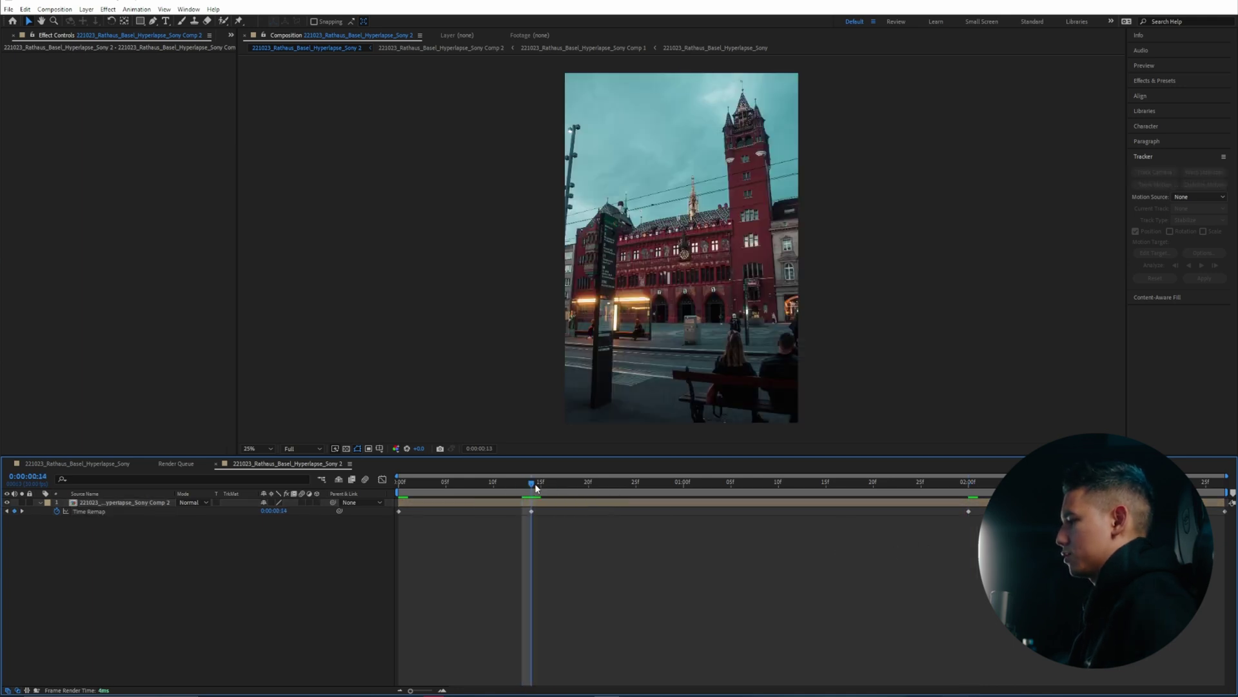
key(space)
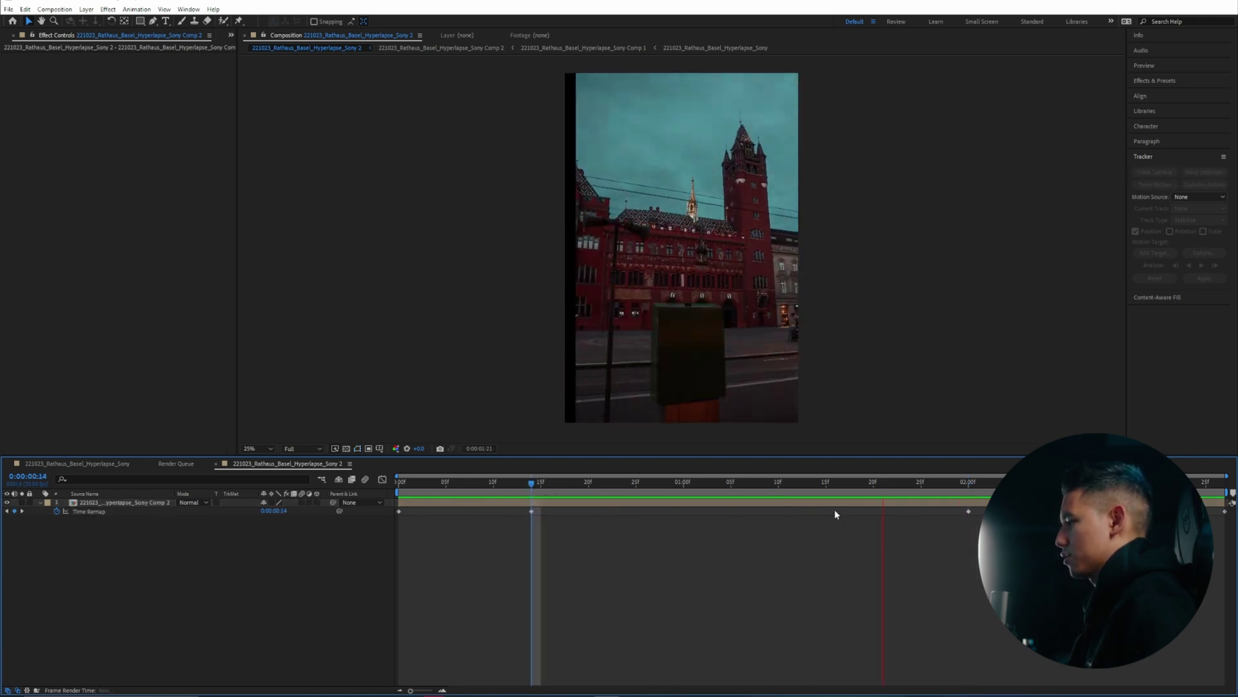
- Drag the two-second Time Remap keyframe later and preview the reshaped ramp from the start
drag(917, 513, 655, 515)
click(485, 481)
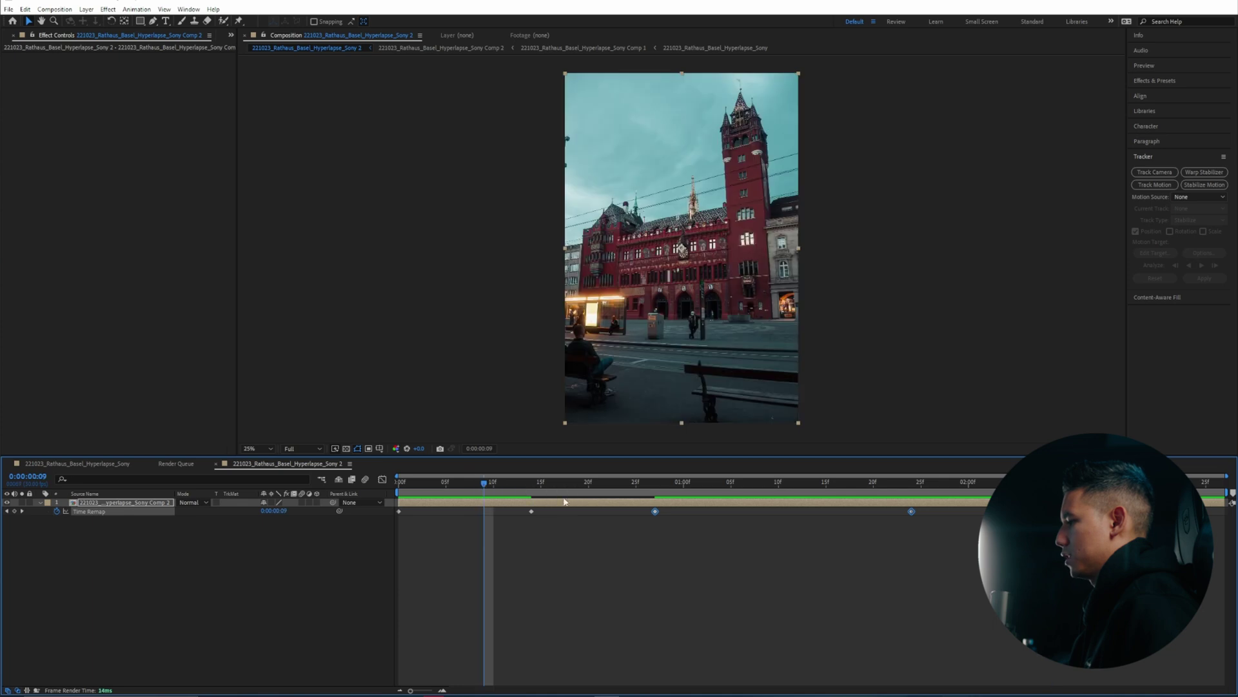
key(Home)
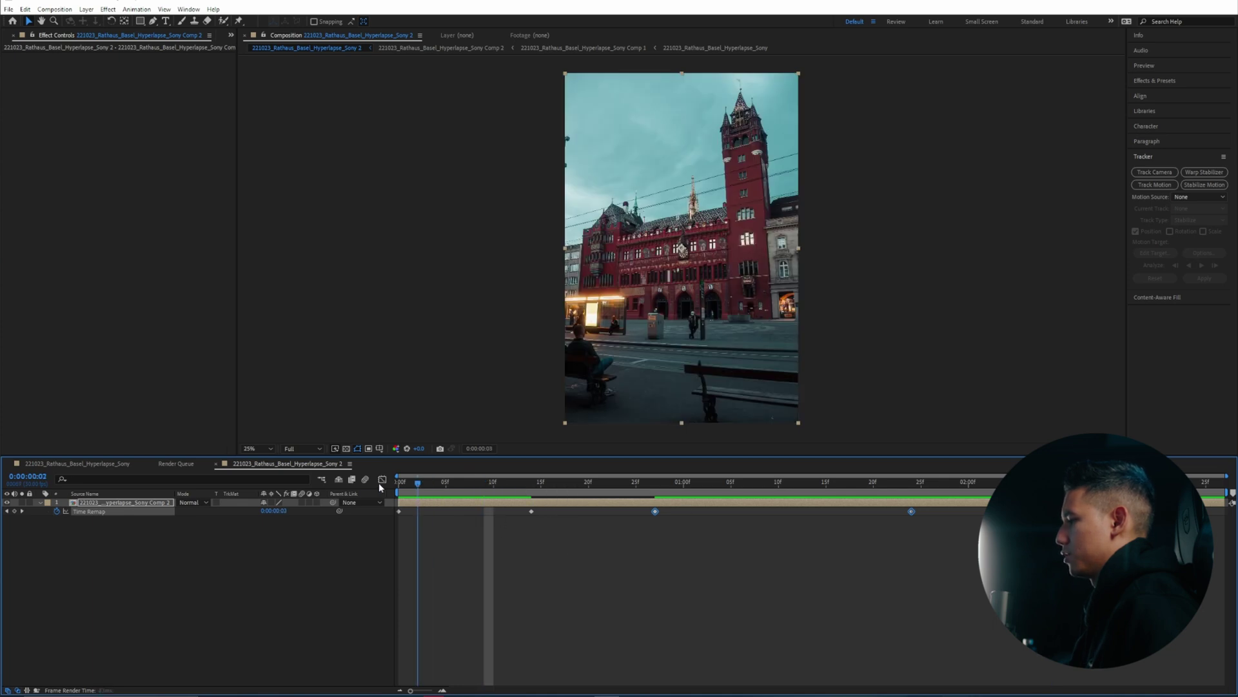
key(space)
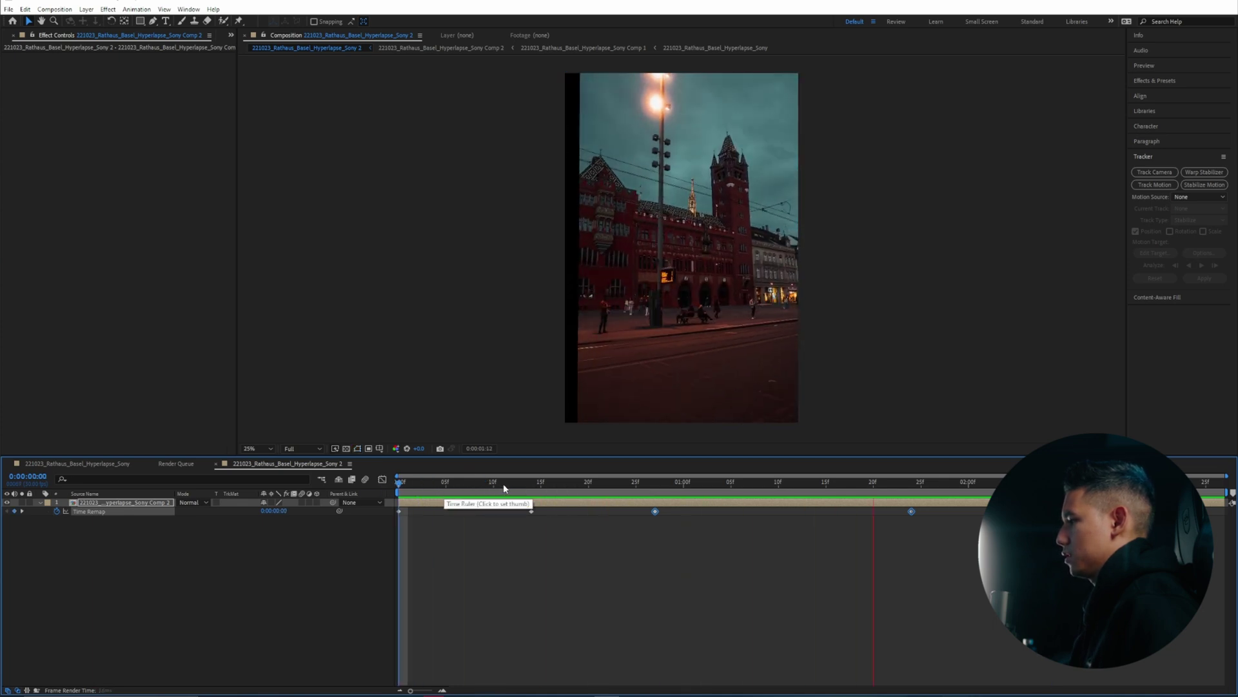
click(672, 523)
drag(655, 511, 730, 511)
click(485, 481)
key(Home)
key(space)
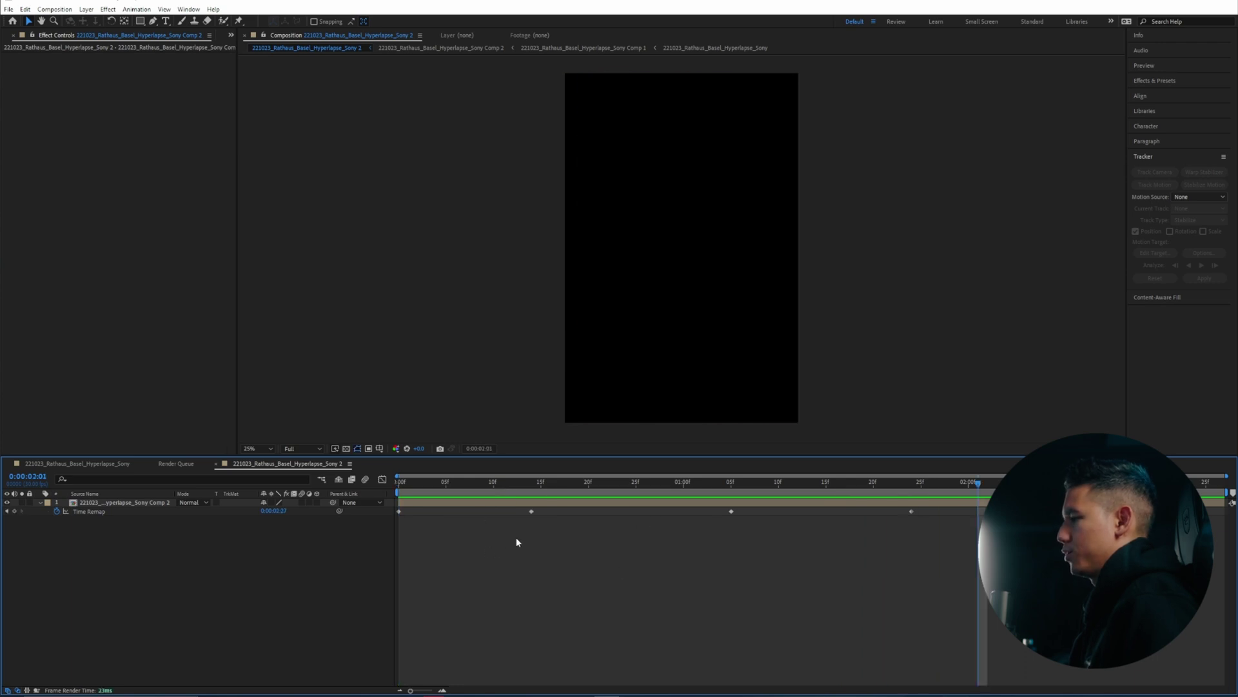
- Show the Time Remap curve in the Graph Editor and set all its keyframes to Auto Bezier
click(381, 481)
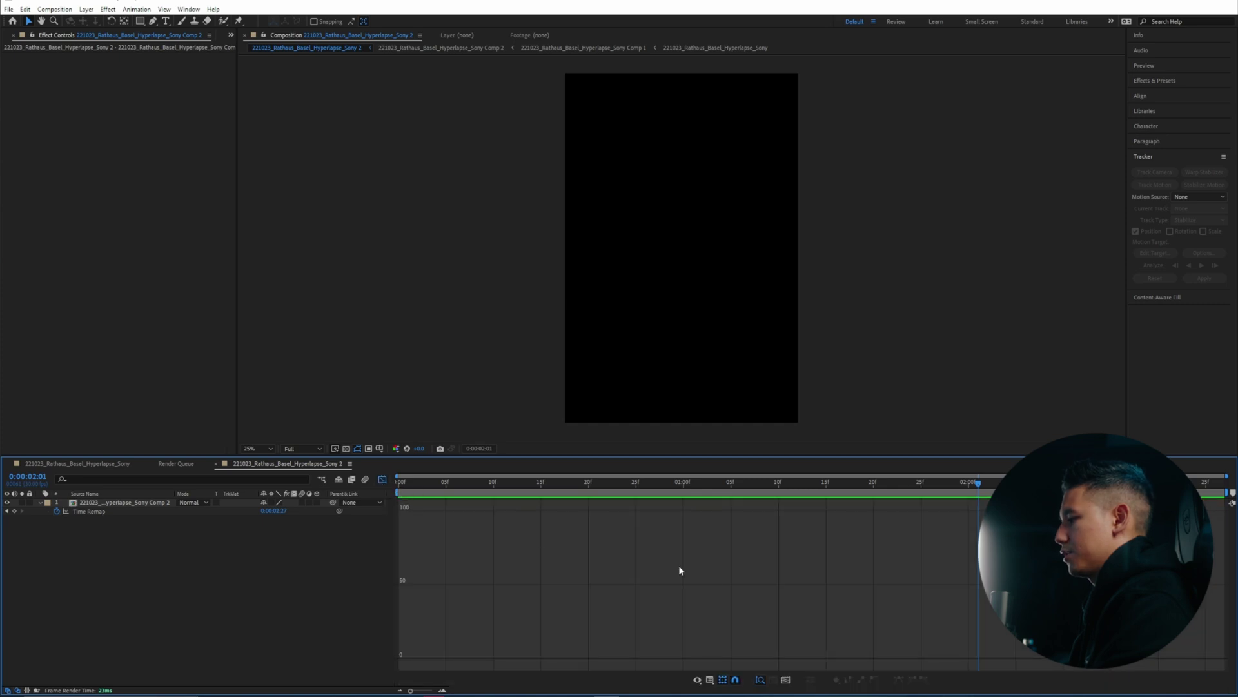
click(94, 512)
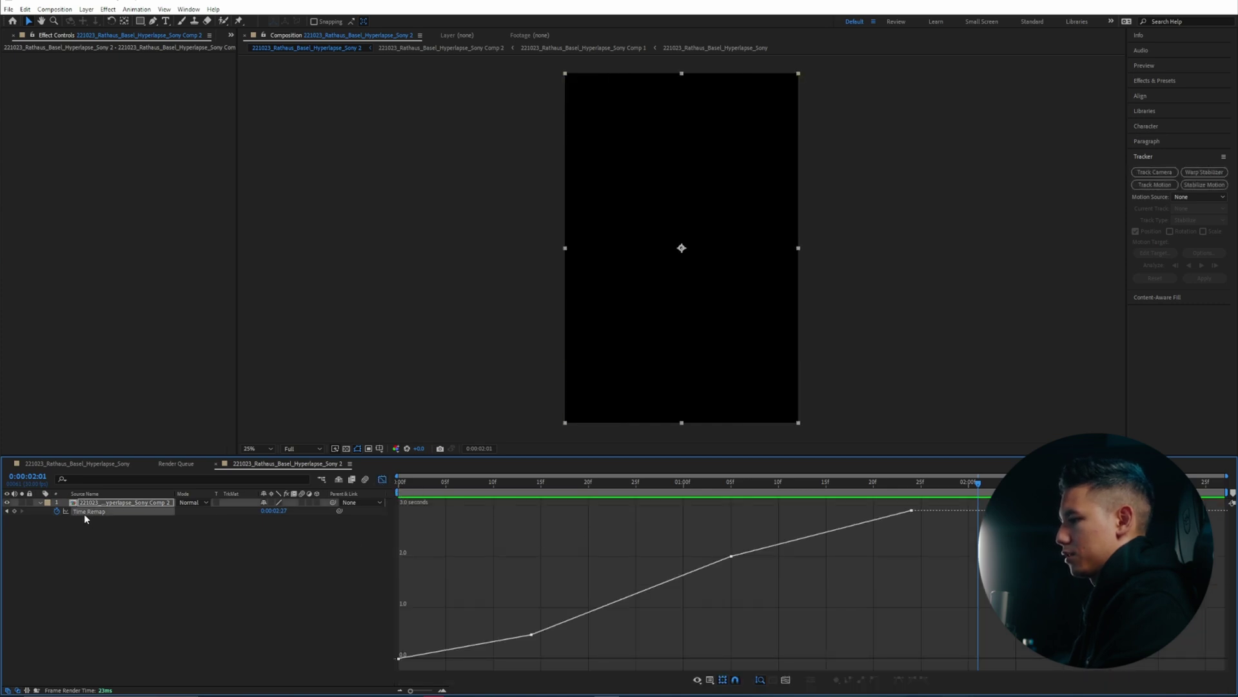
click(127, 533)
click(91, 512)
key(ctrl+a)
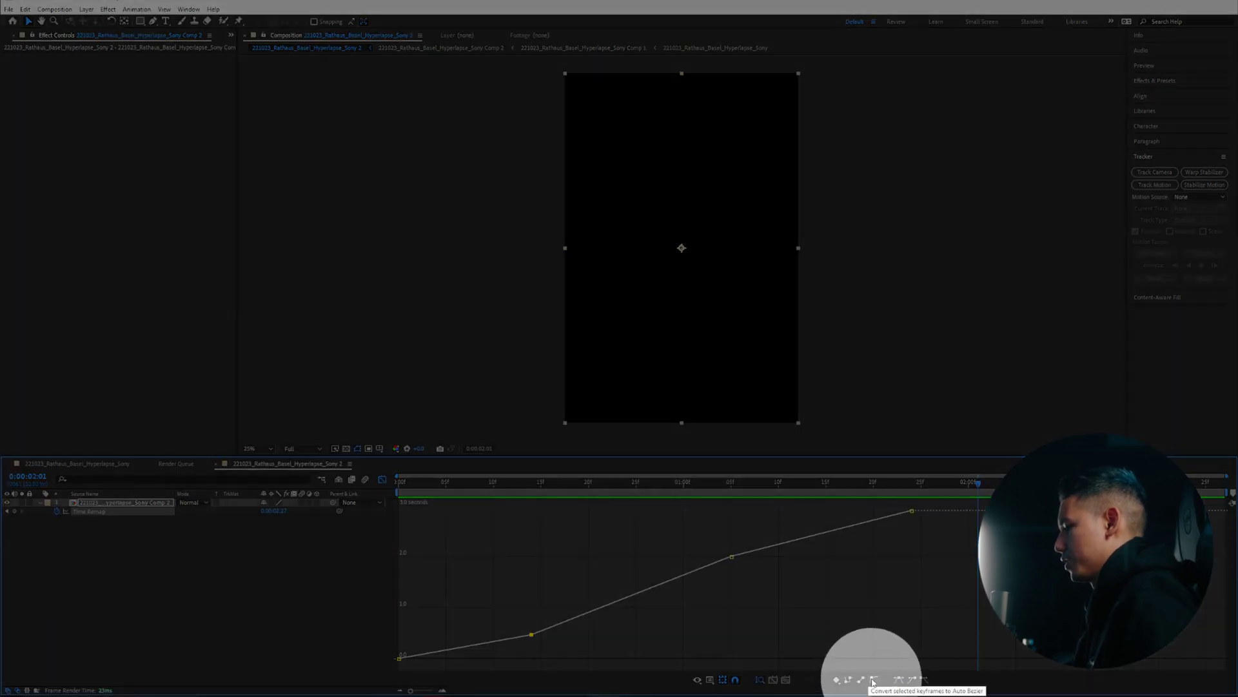
click(874, 679)
- Drag the Bezier handles of the second and third keyframes to ease the speed curve
click(731, 556)
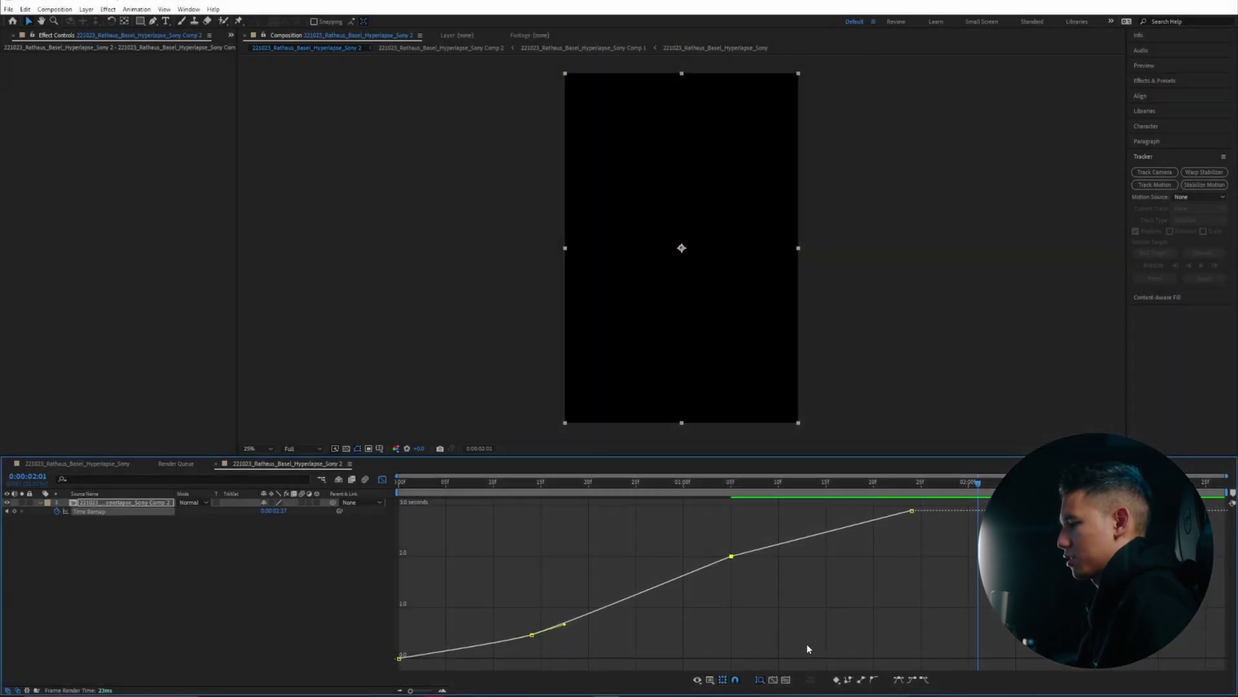
click(874, 680)
click(647, 548)
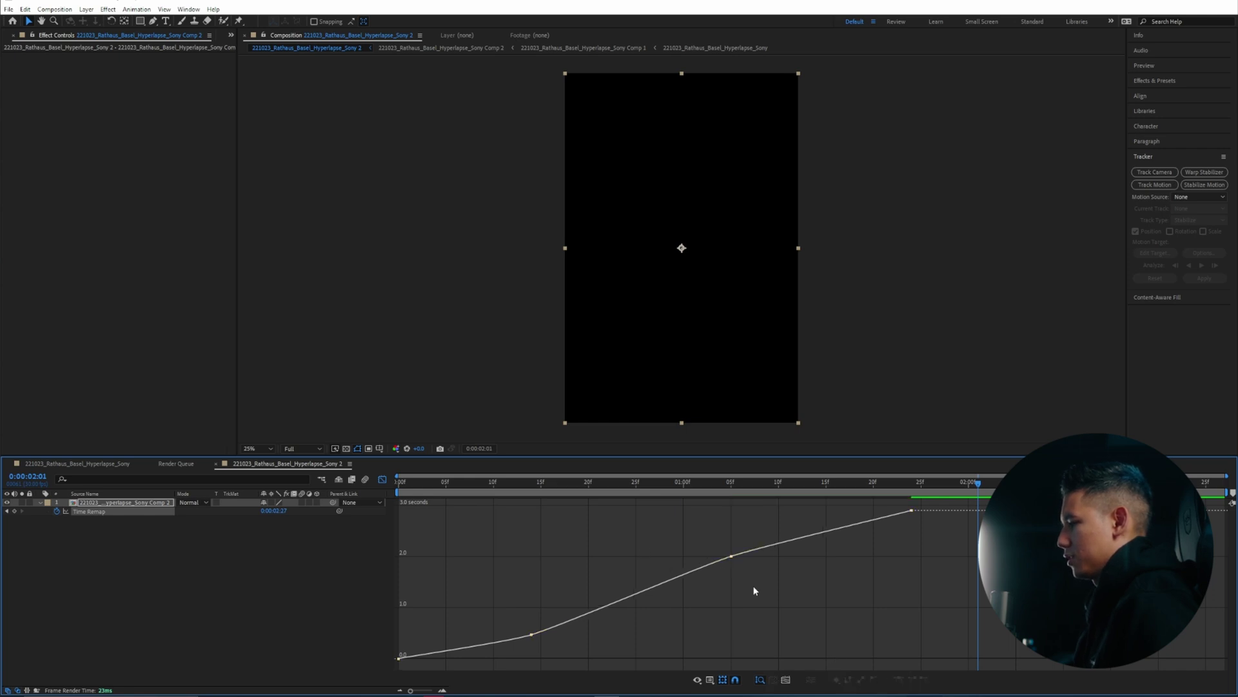
click(756, 551)
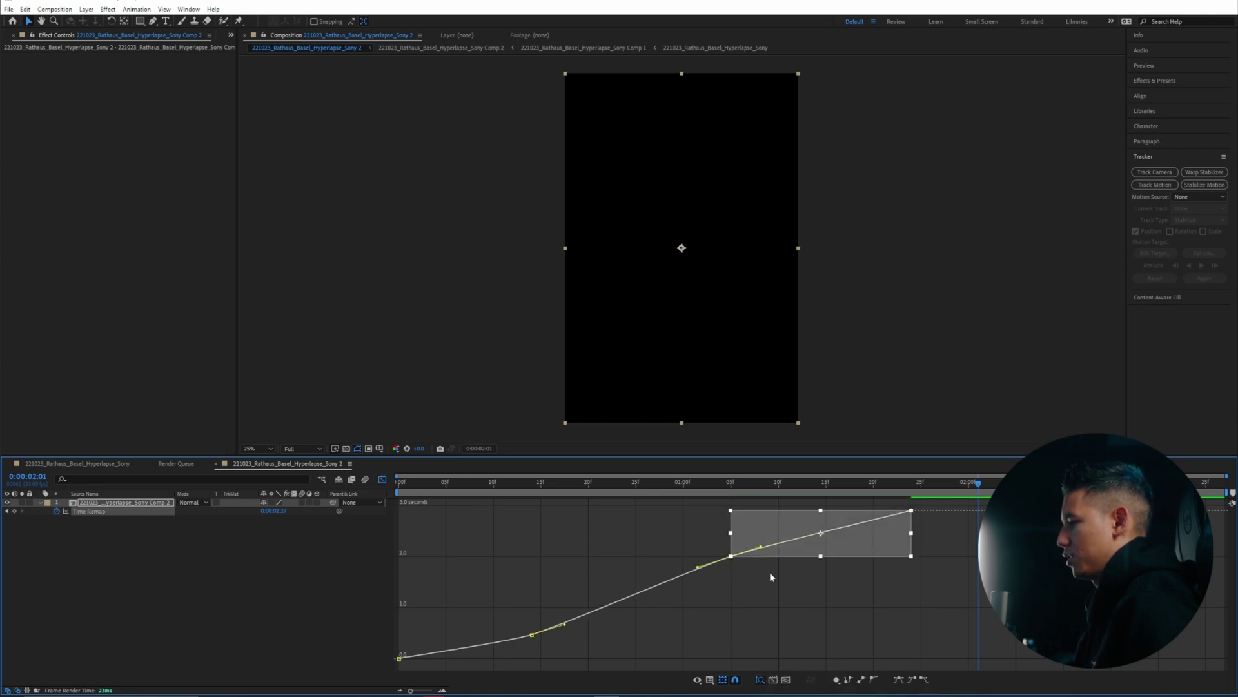
click(772, 576)
click(731, 557)
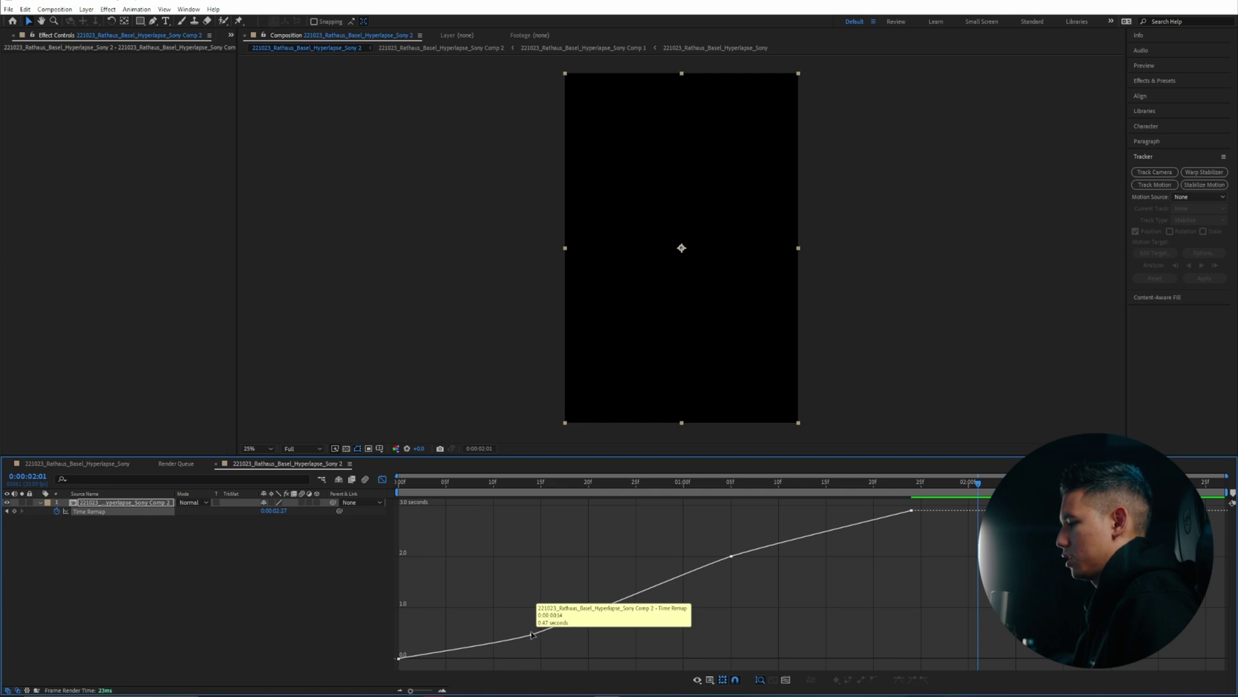
shift+click(530, 634)
drag(561, 625, 581, 623)
drag(698, 567, 681, 572)
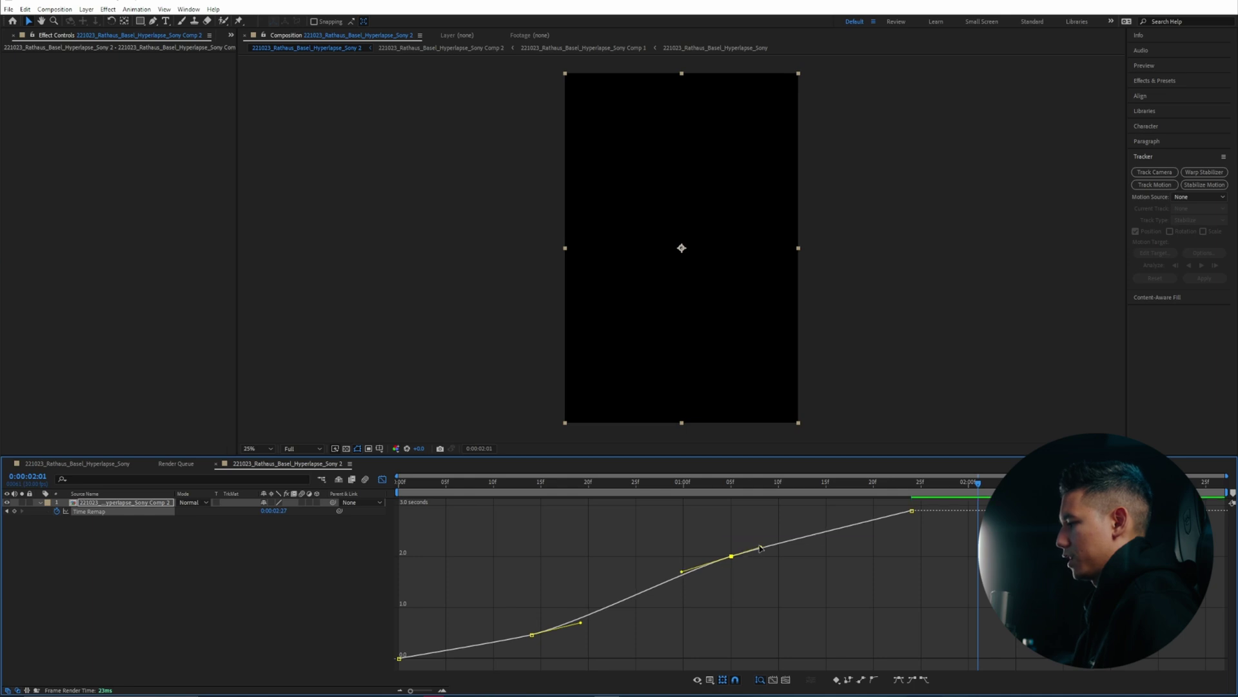
drag(760, 548, 764, 541)
- Preview the smoothed speed ramp from the start of the composition
drag(436, 481, 398, 481)
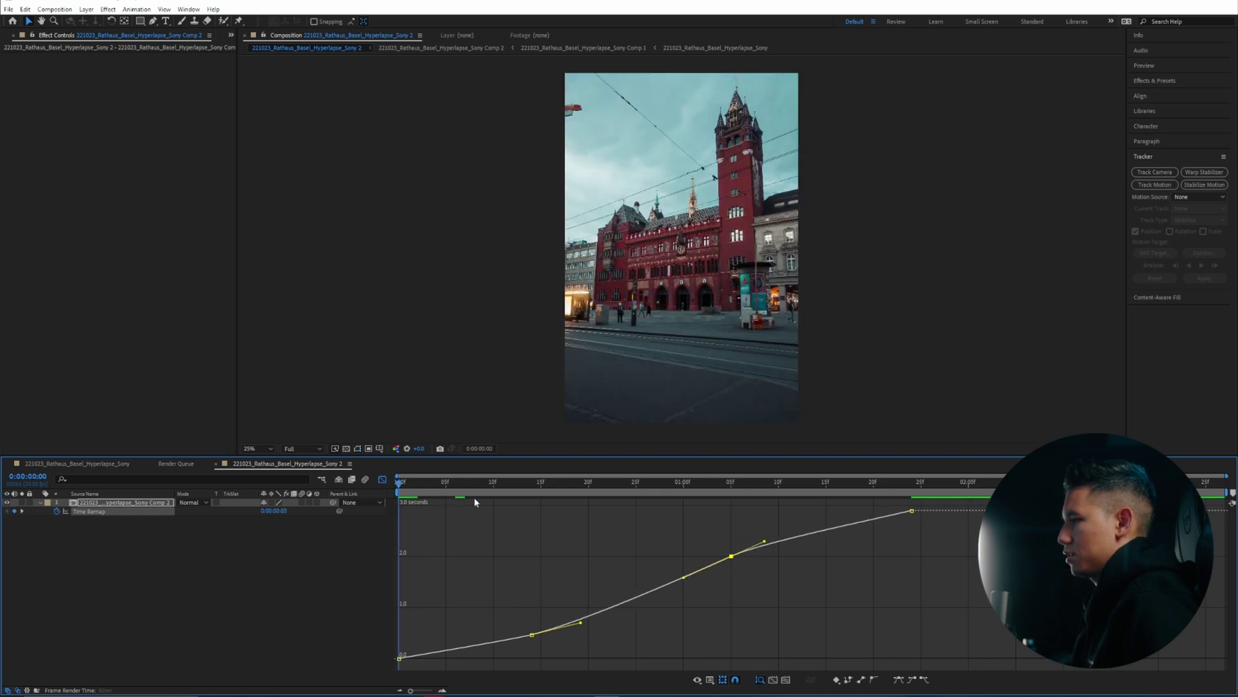
key(space)
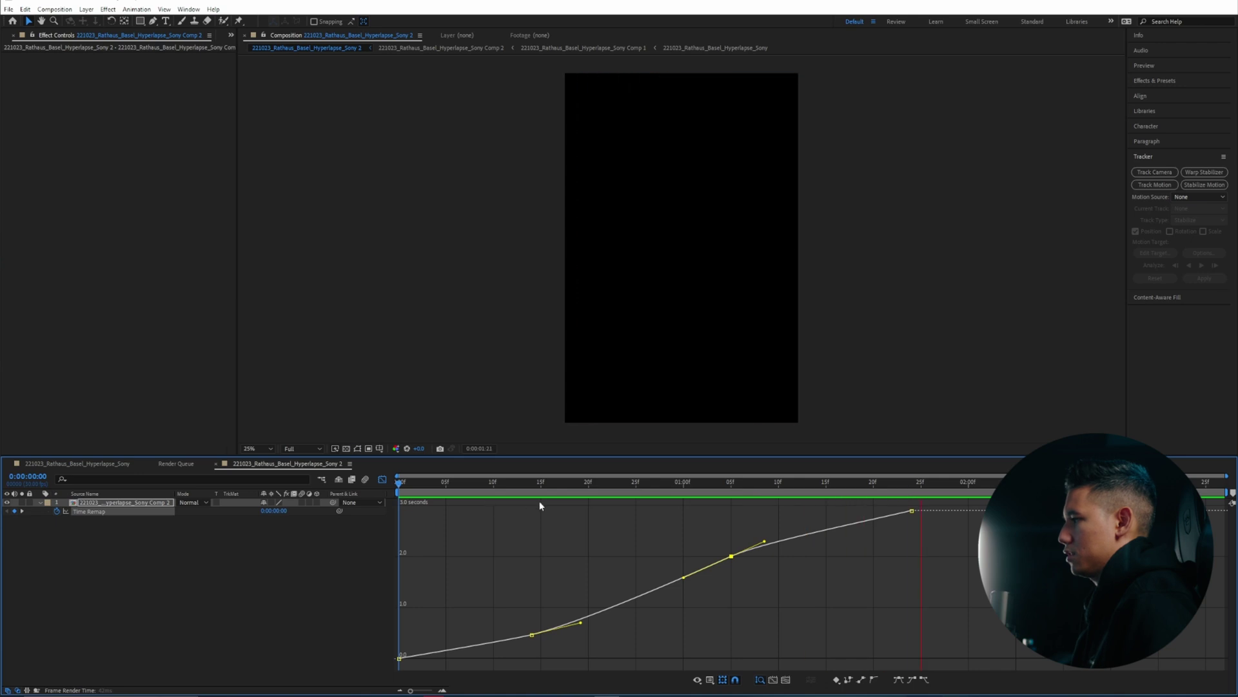
key(space)
key(space)
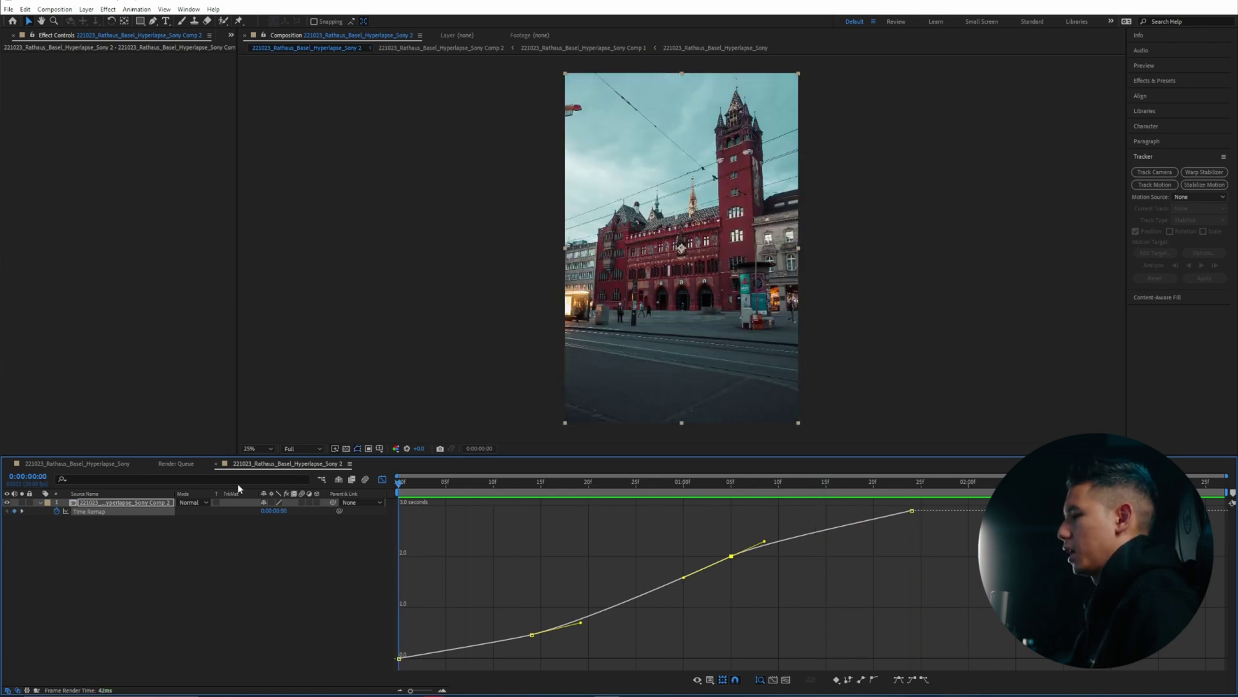
click(88, 554)
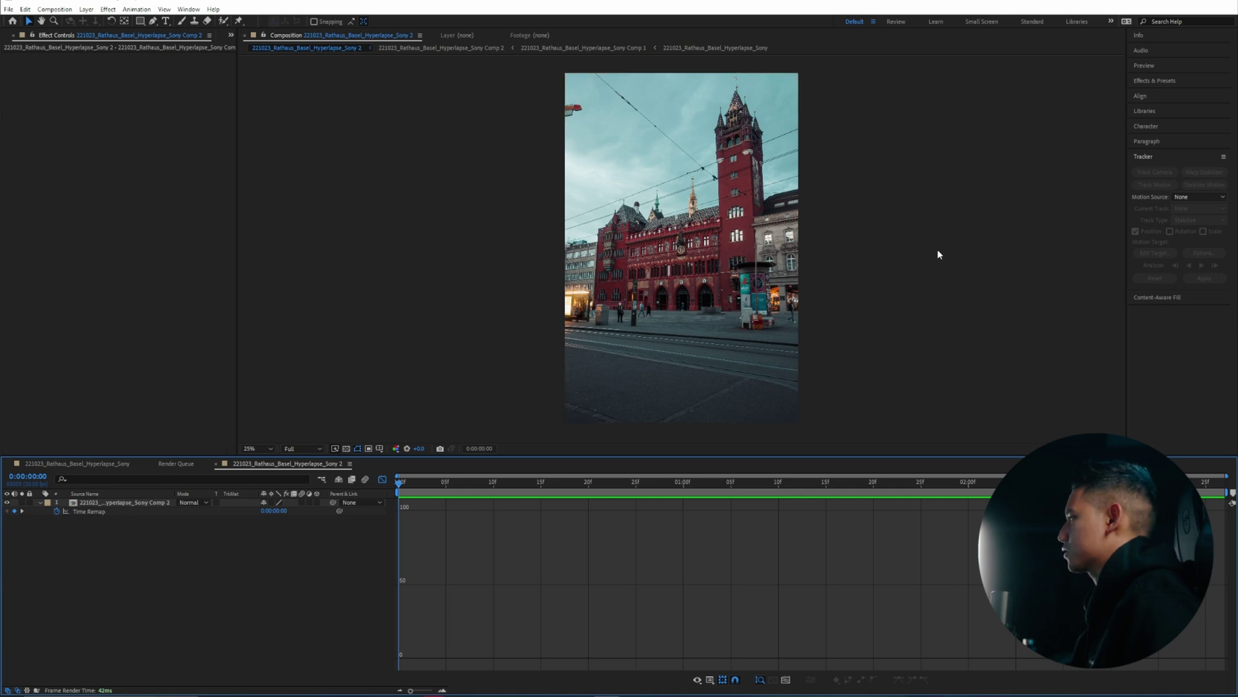
- Search 'force' in Effects & Presets and apply CC Force Motion Blur with 16 samples
click(1172, 91)
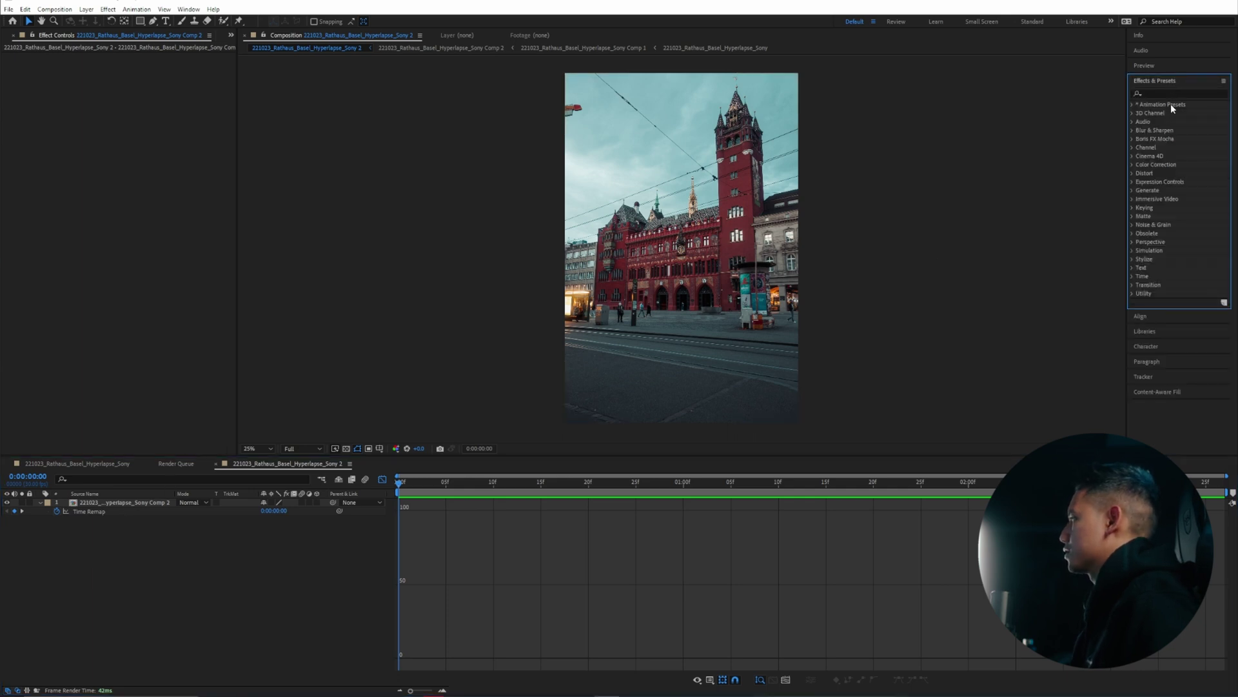
click(1173, 94)
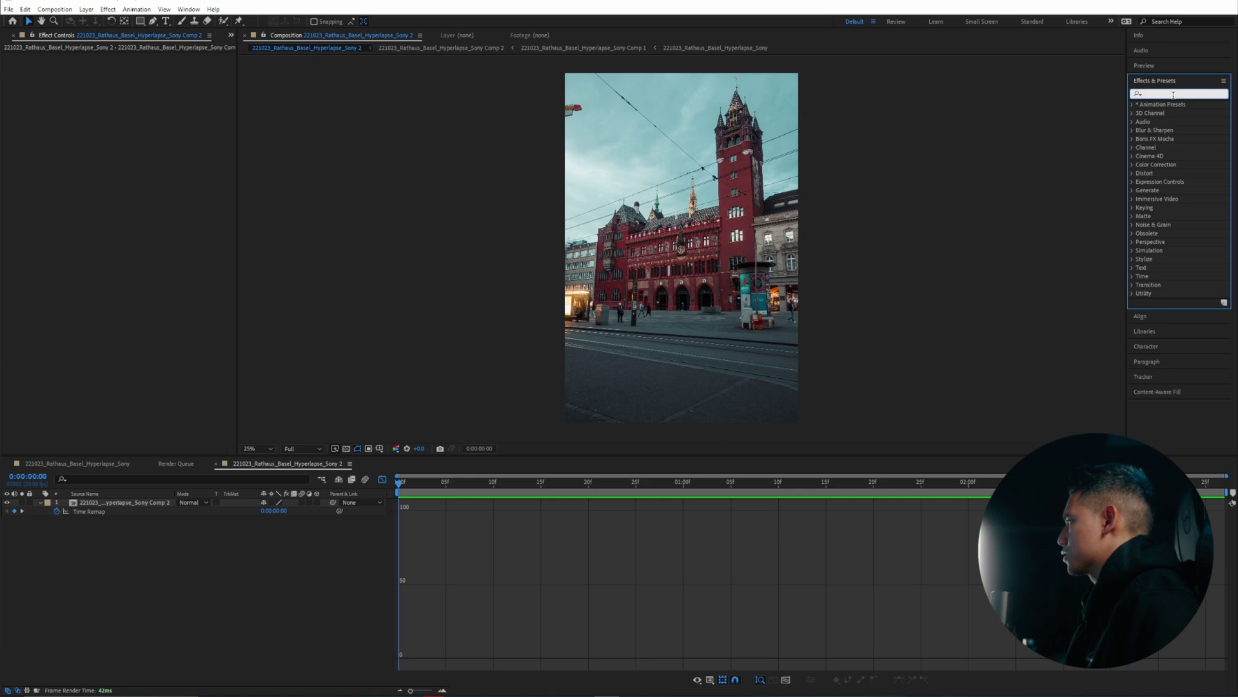
text(force)
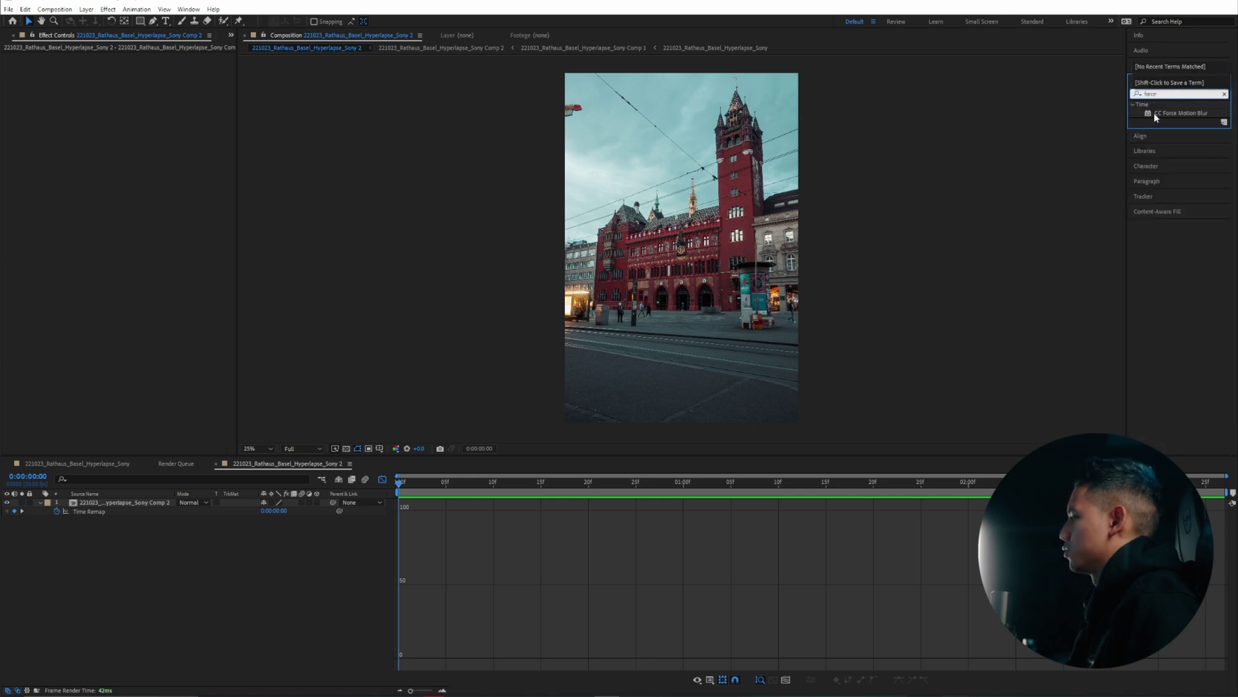
drag(1185, 113, 122, 502)
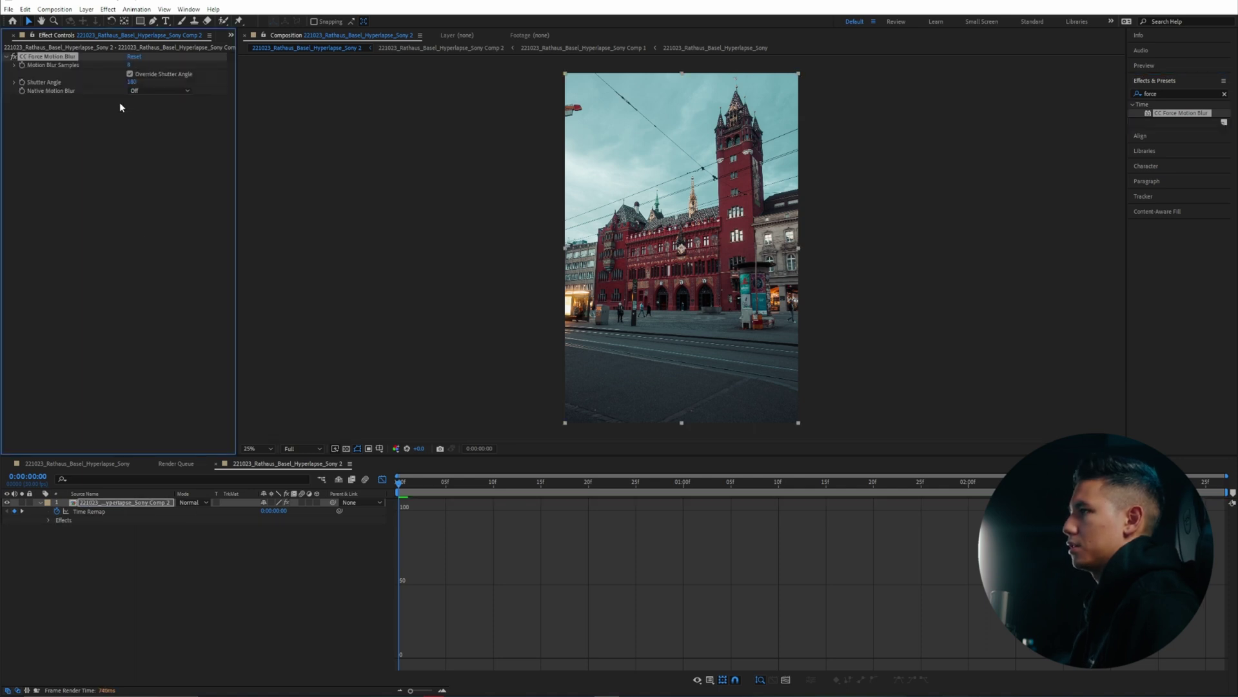
click(119, 155)
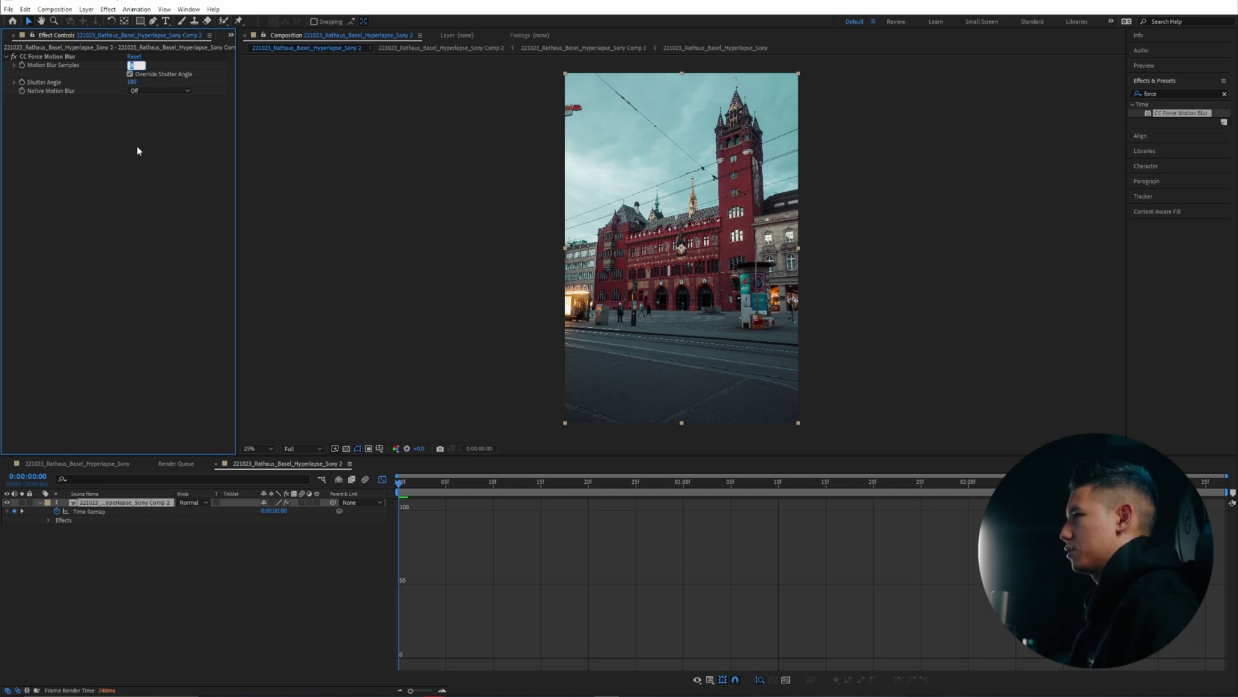
text(16)
key(Return)
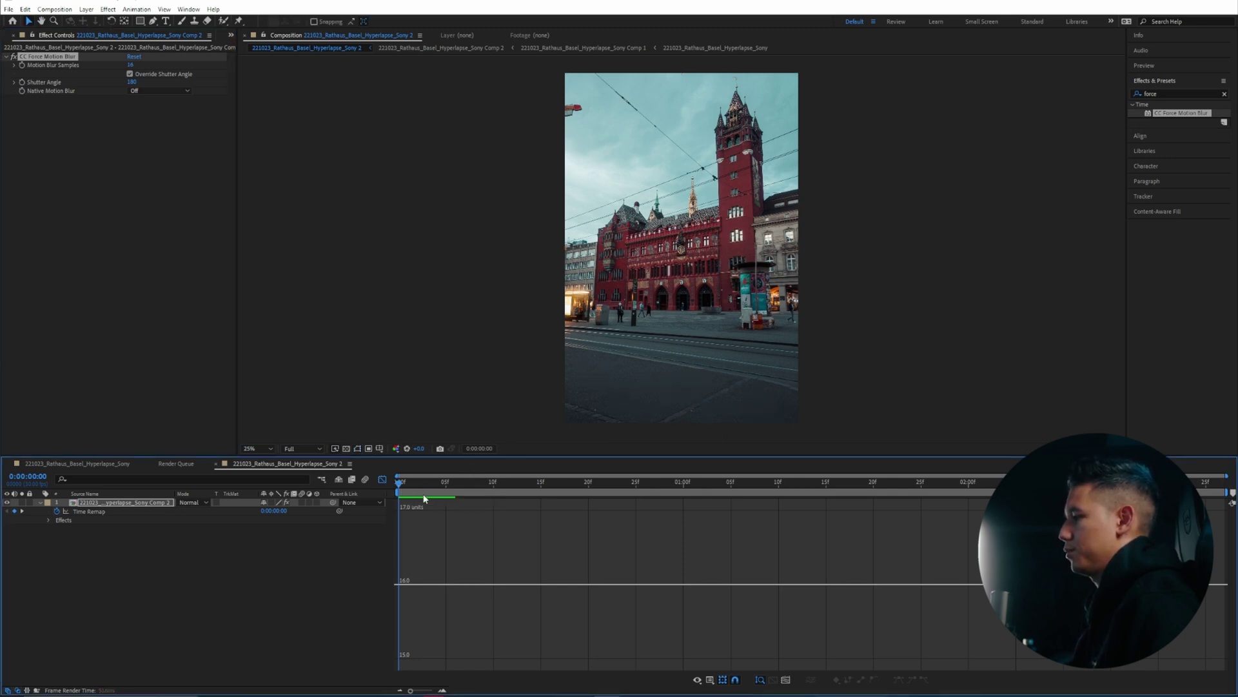
- Preview the blur, then lower Motion Blur Samples to 10
key(space)
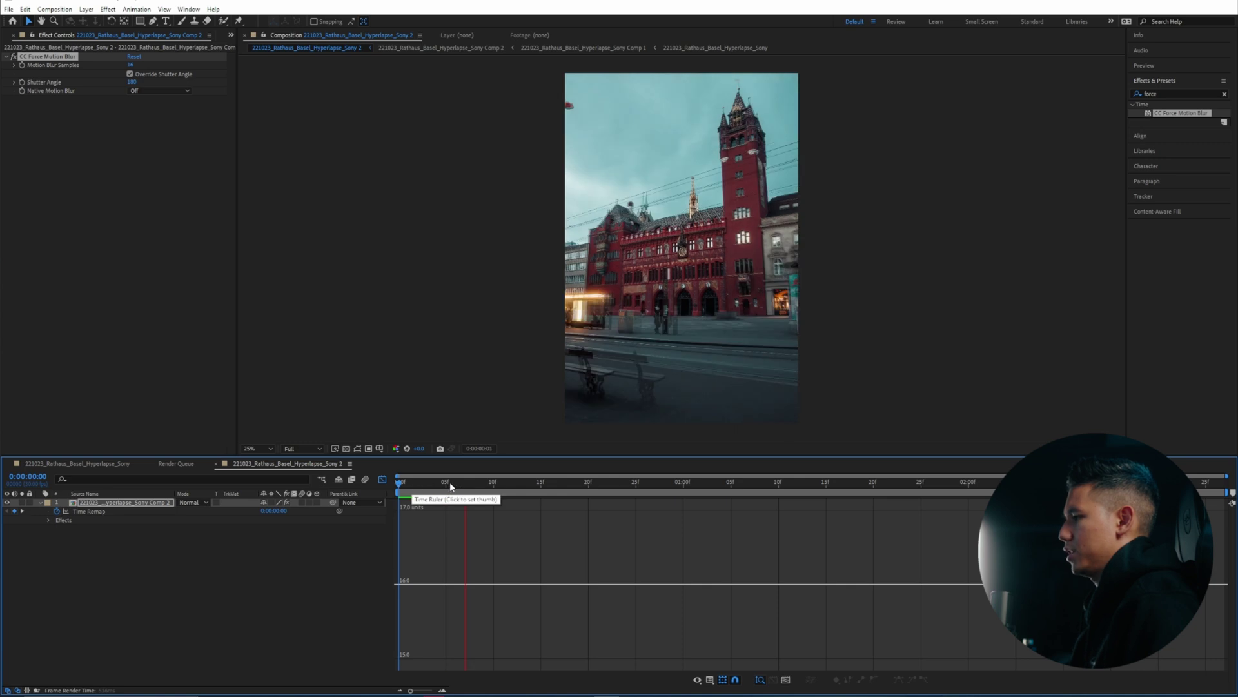
key(space)
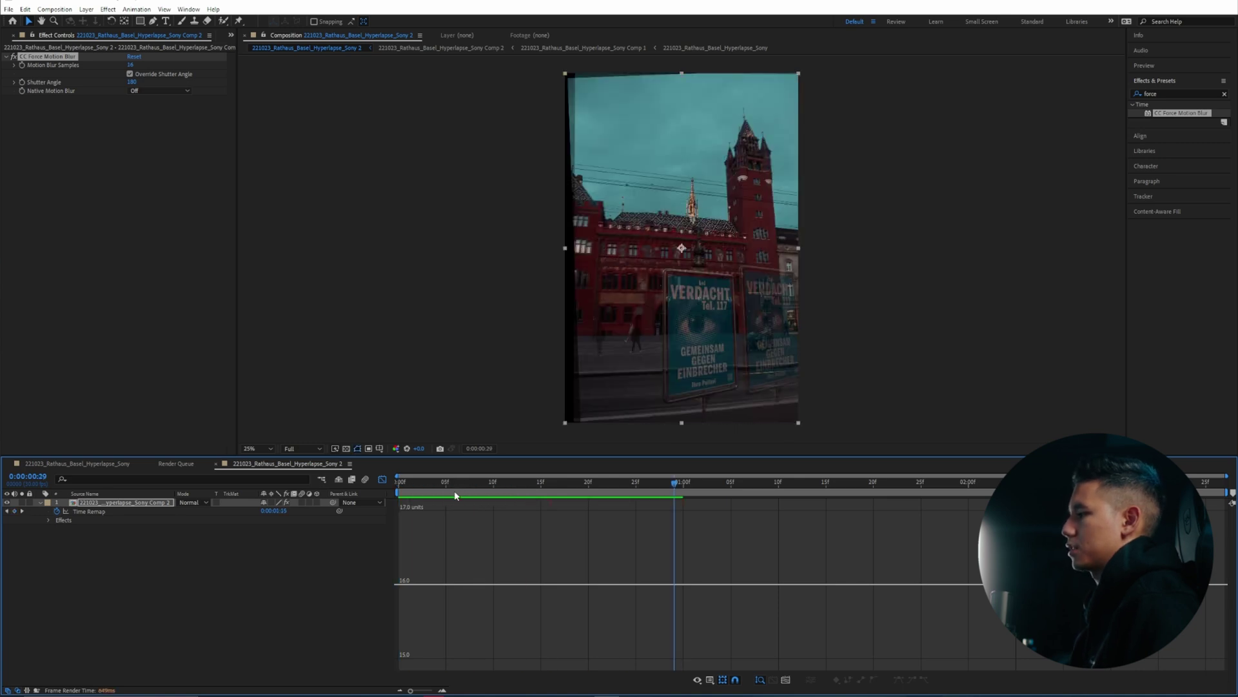
key(space)
key(space)
click(131, 66)
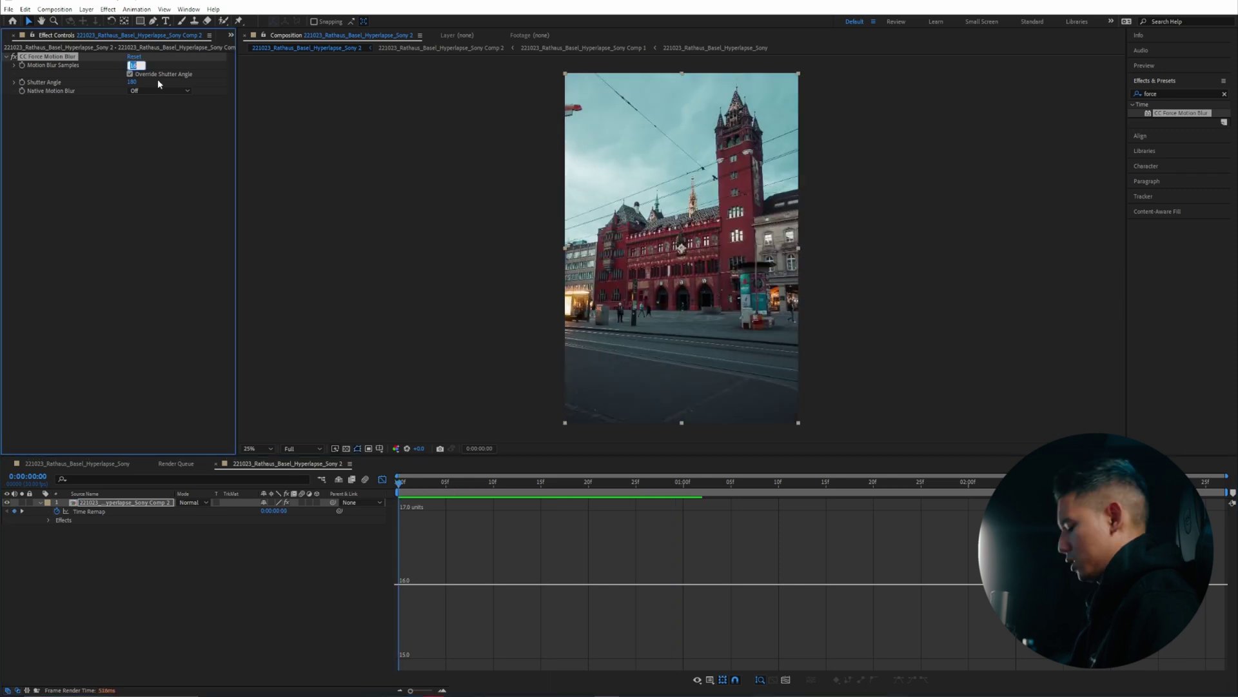
key(Return)
- Preview and scrub the 10-sample motion-blurred hyperlapse from the first frame
click(405, 491)
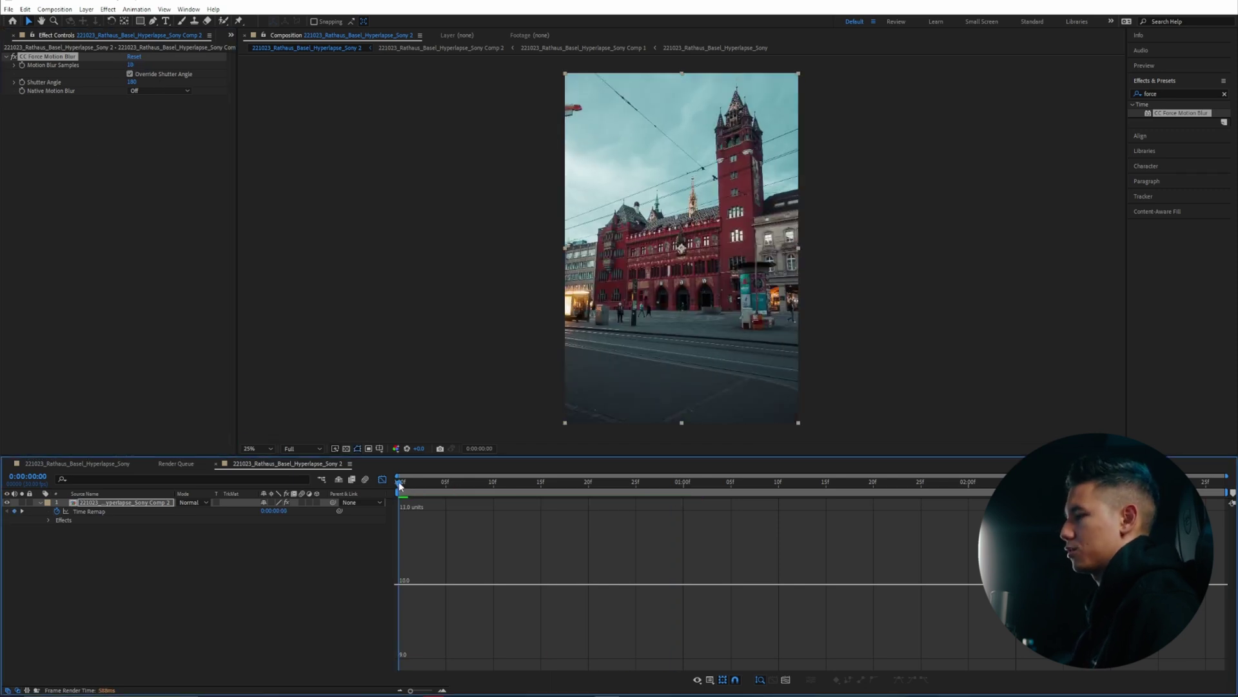
key(space)
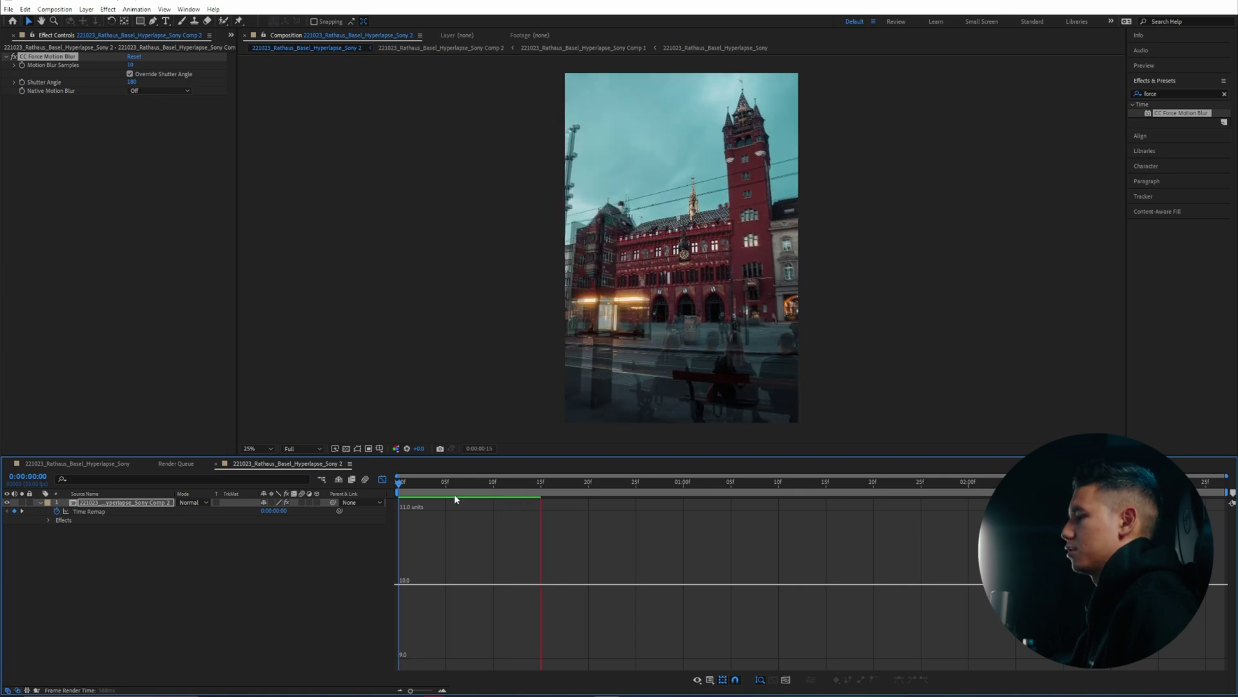
key(space)
click(396, 482)
key(space)
key(space)
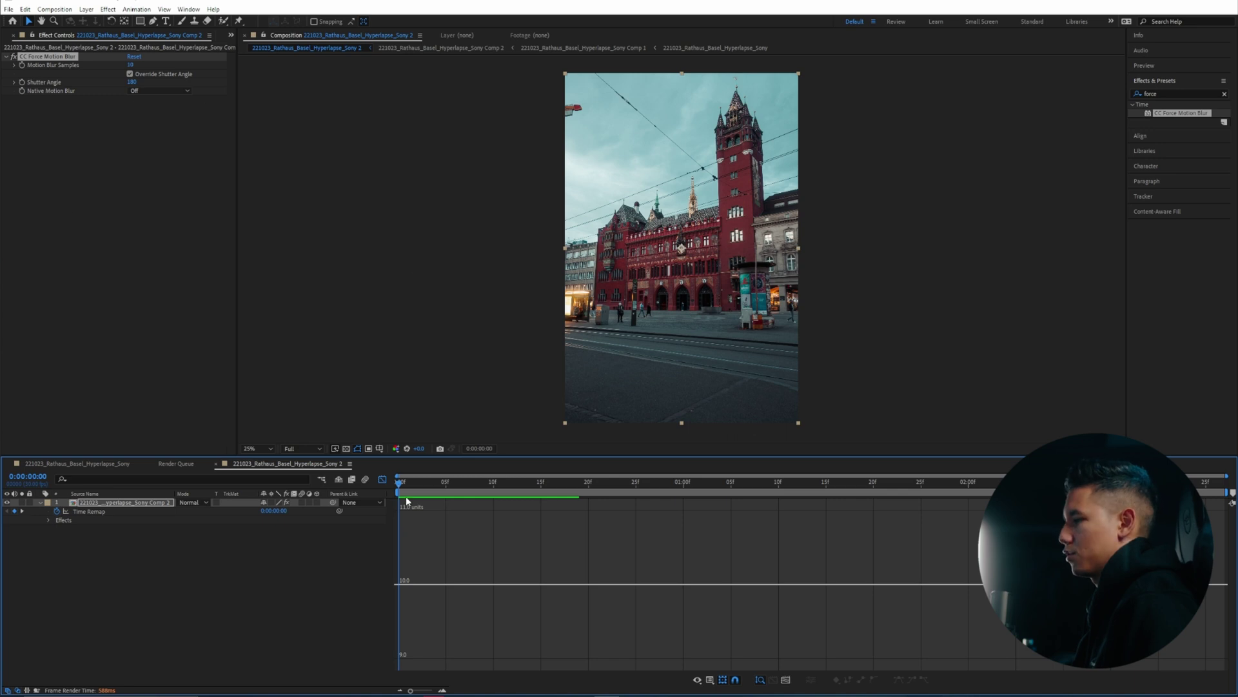
drag(407, 489, 550, 489)
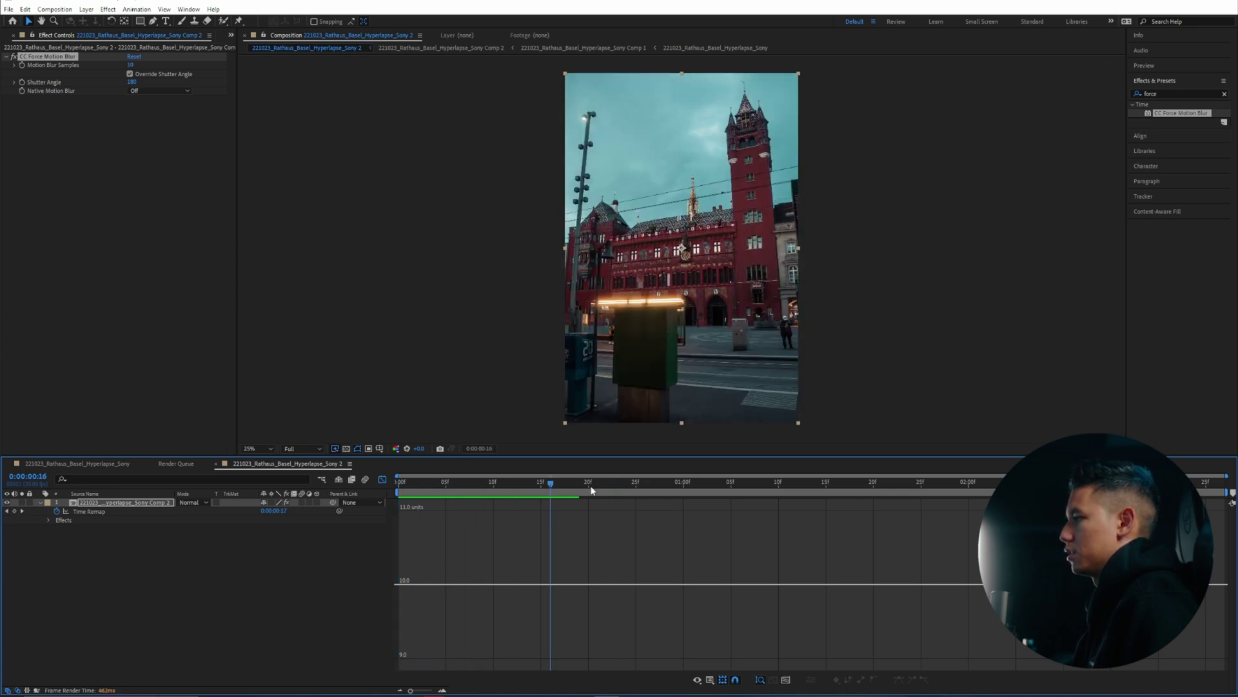
click(397, 482)
key(space)
key(space)
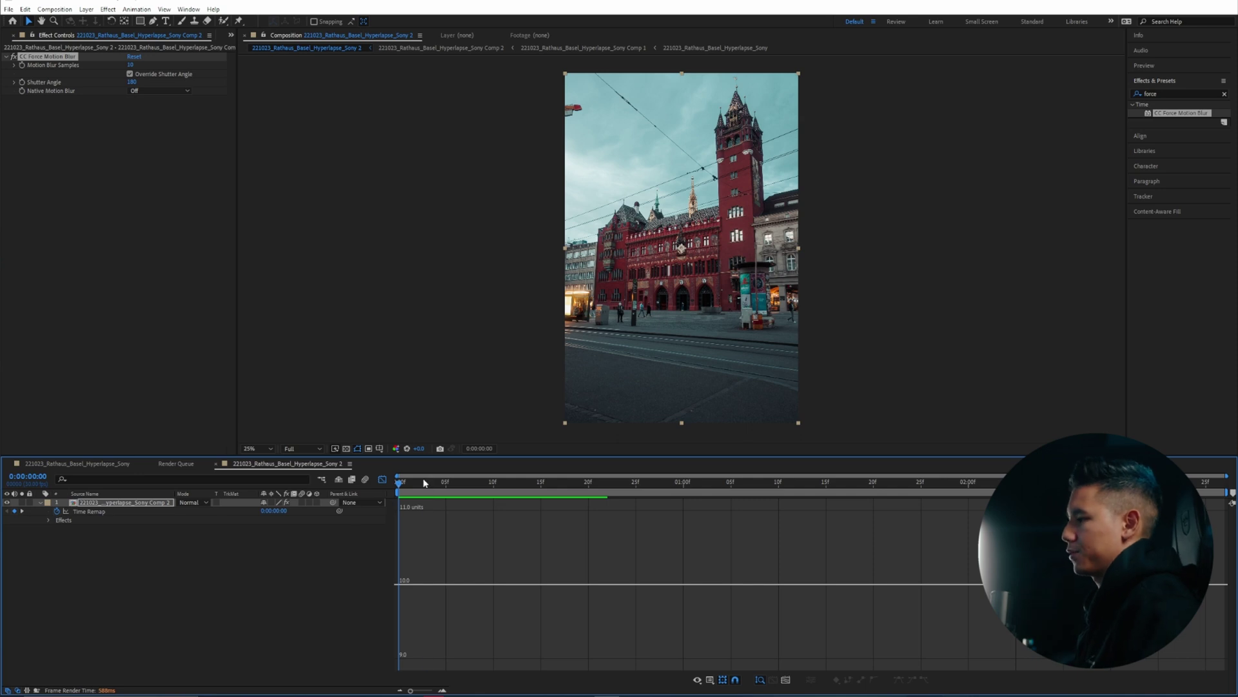
drag(425, 483, 383, 490)
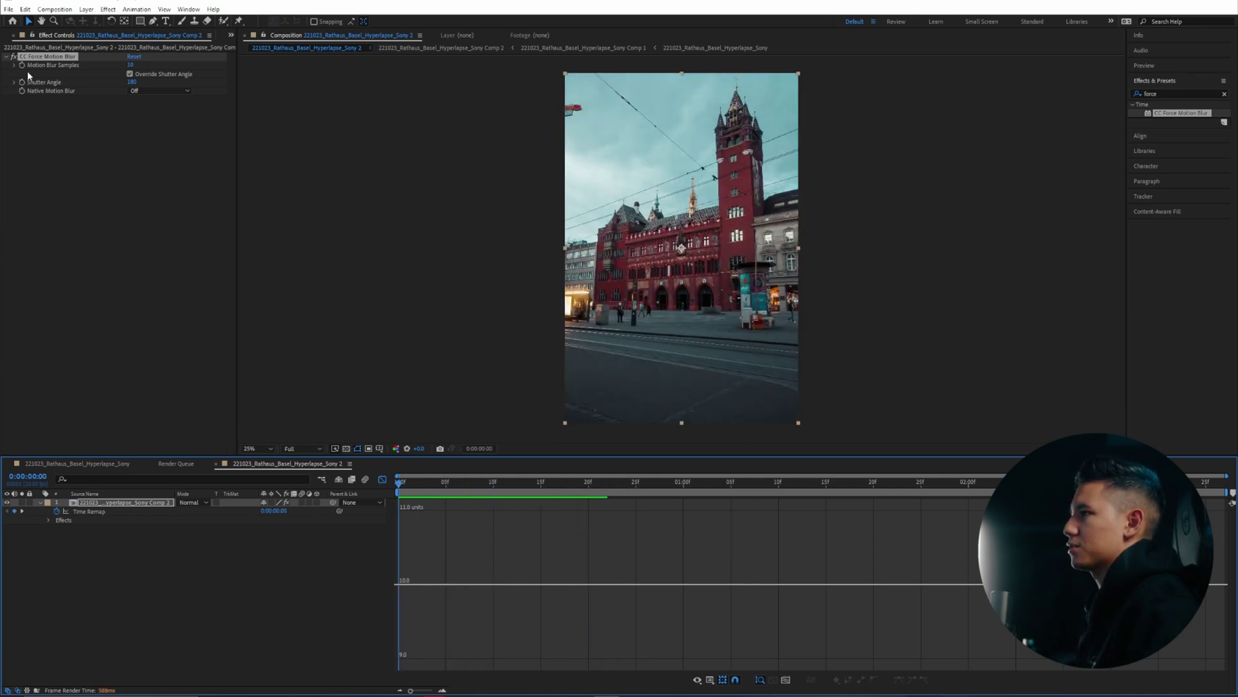
- Add the composition to the Media Encoder queue as H.264 with Match Source - High bitrate
click(9, 9)
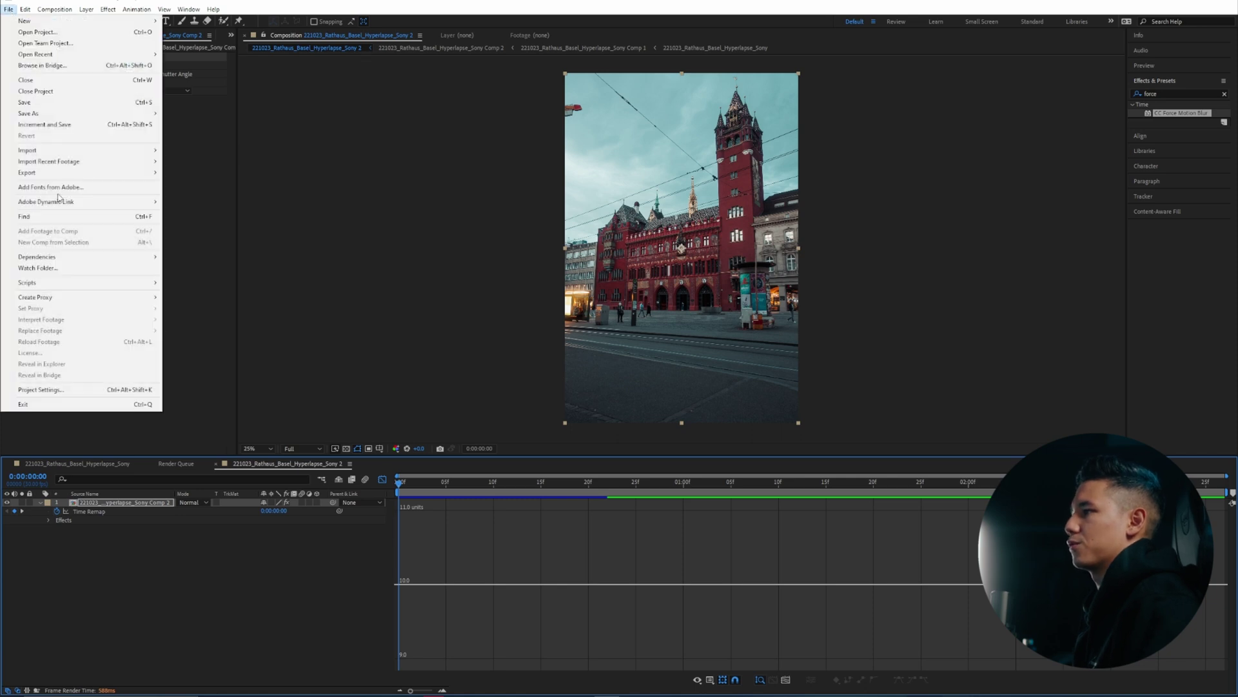
mouse_move(77, 173)
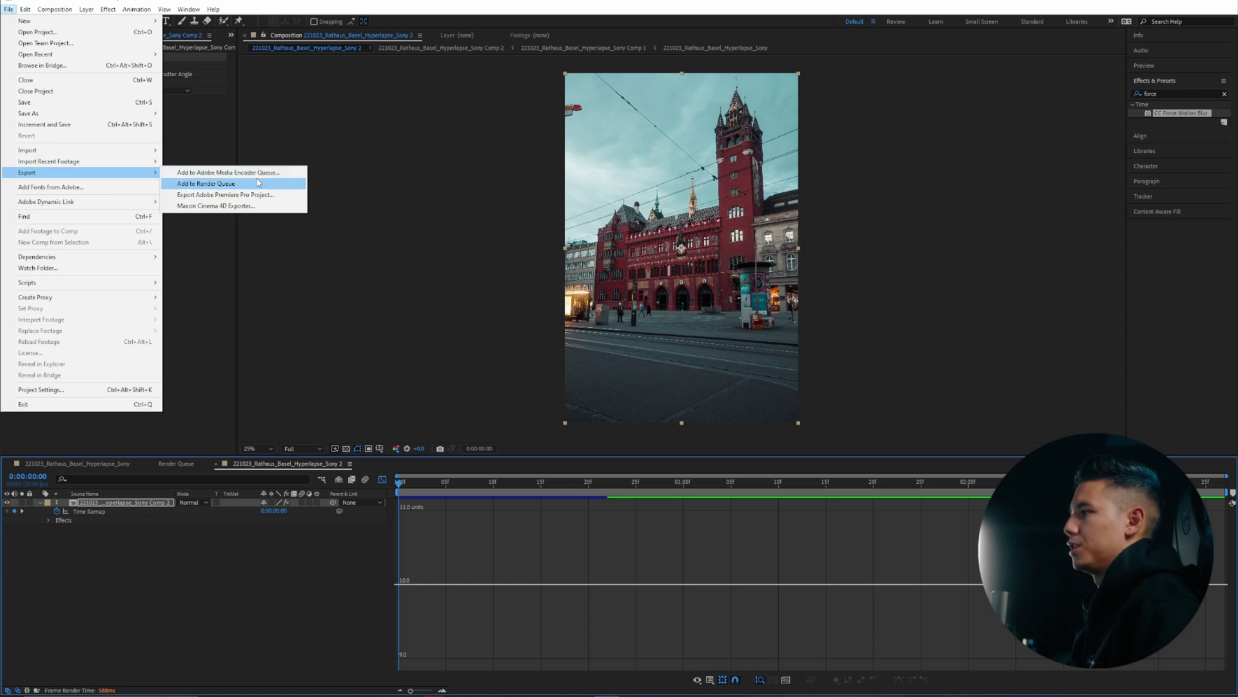
click(217, 174)
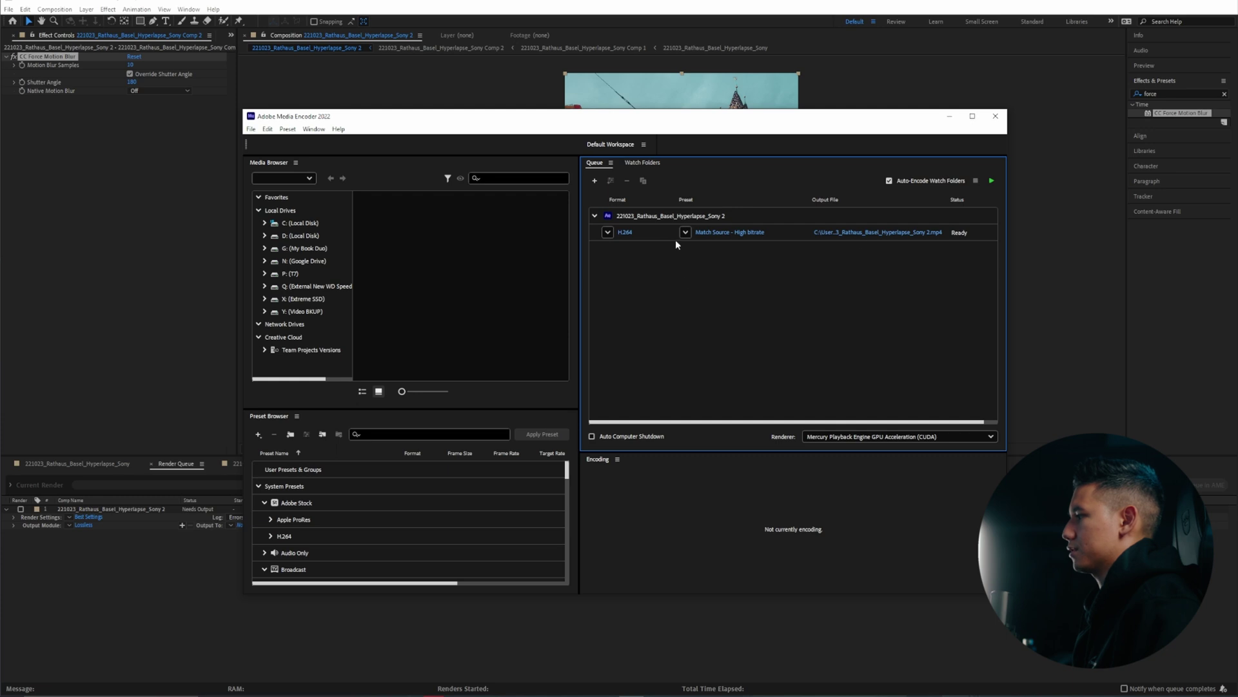
click(607, 233)
click(638, 411)
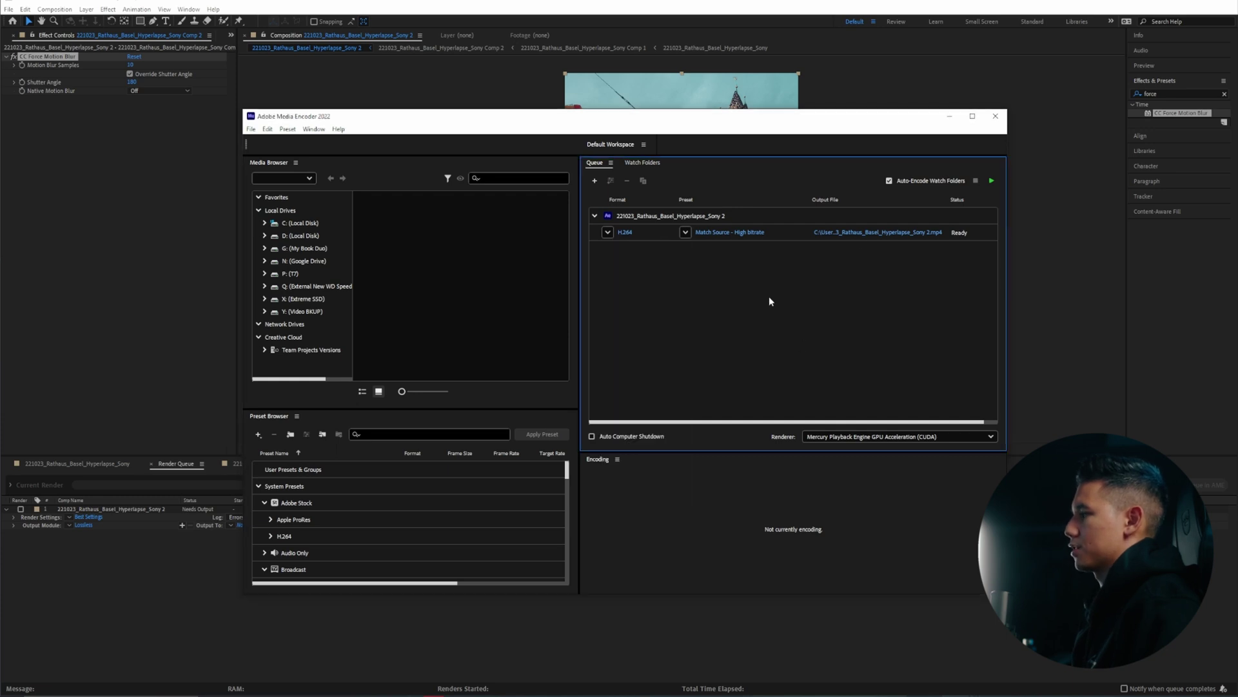
click(686, 232)
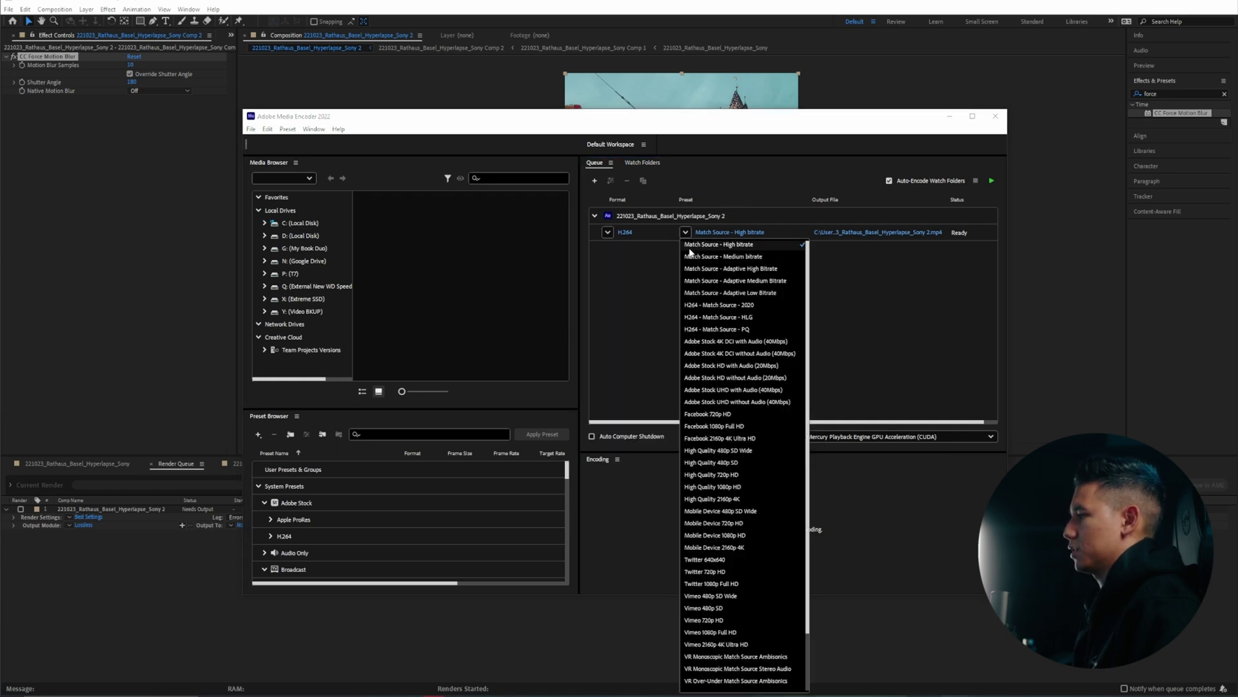
click(727, 244)
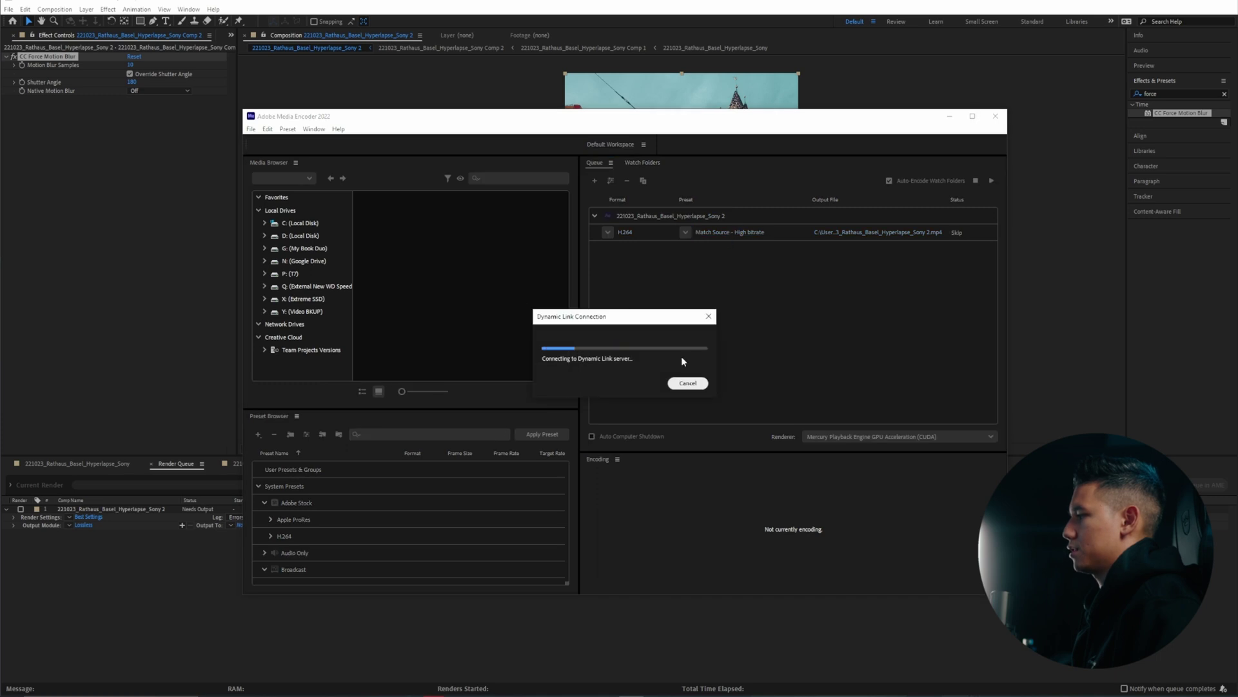
- Review and confirm the full Export Settings, then minimize Media Encoder
click(729, 232)
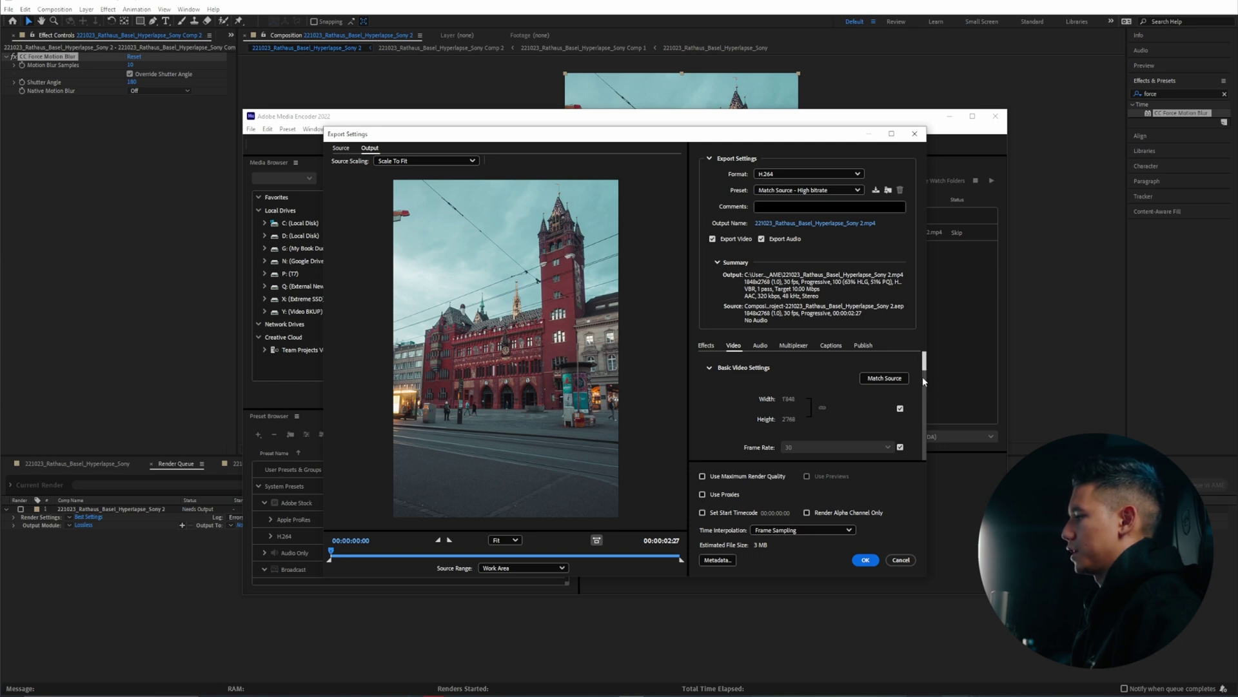
drag(924, 368, 924, 389)
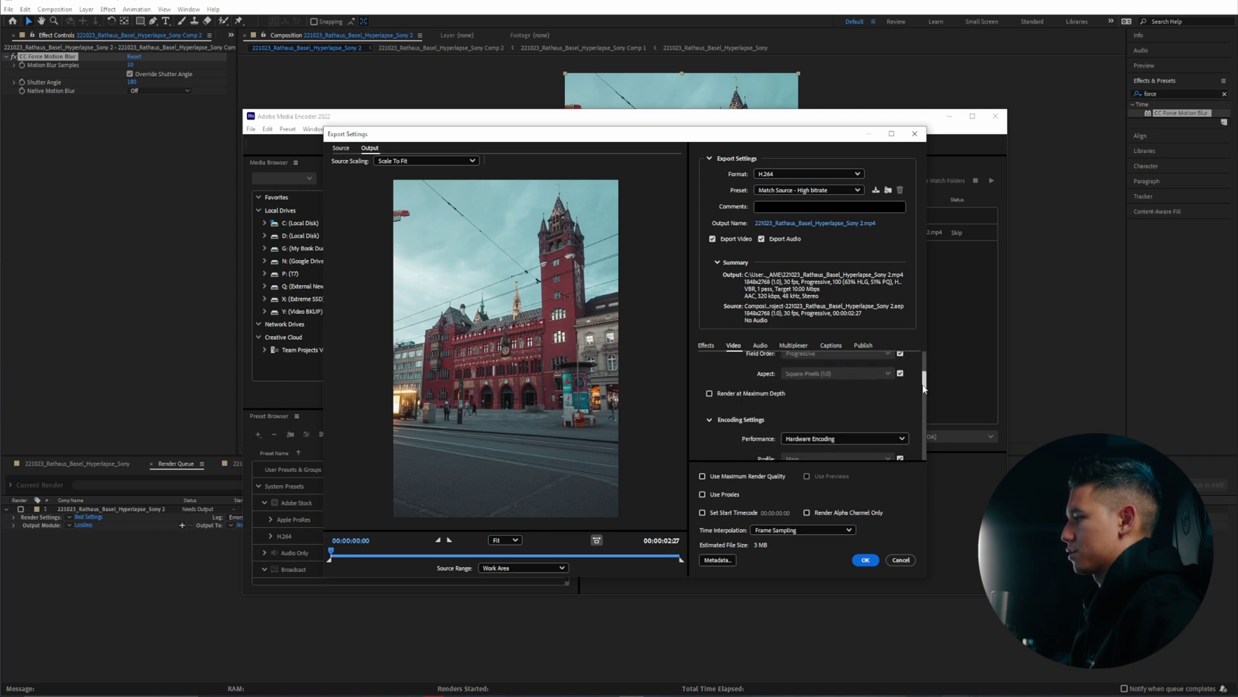
click(866, 560)
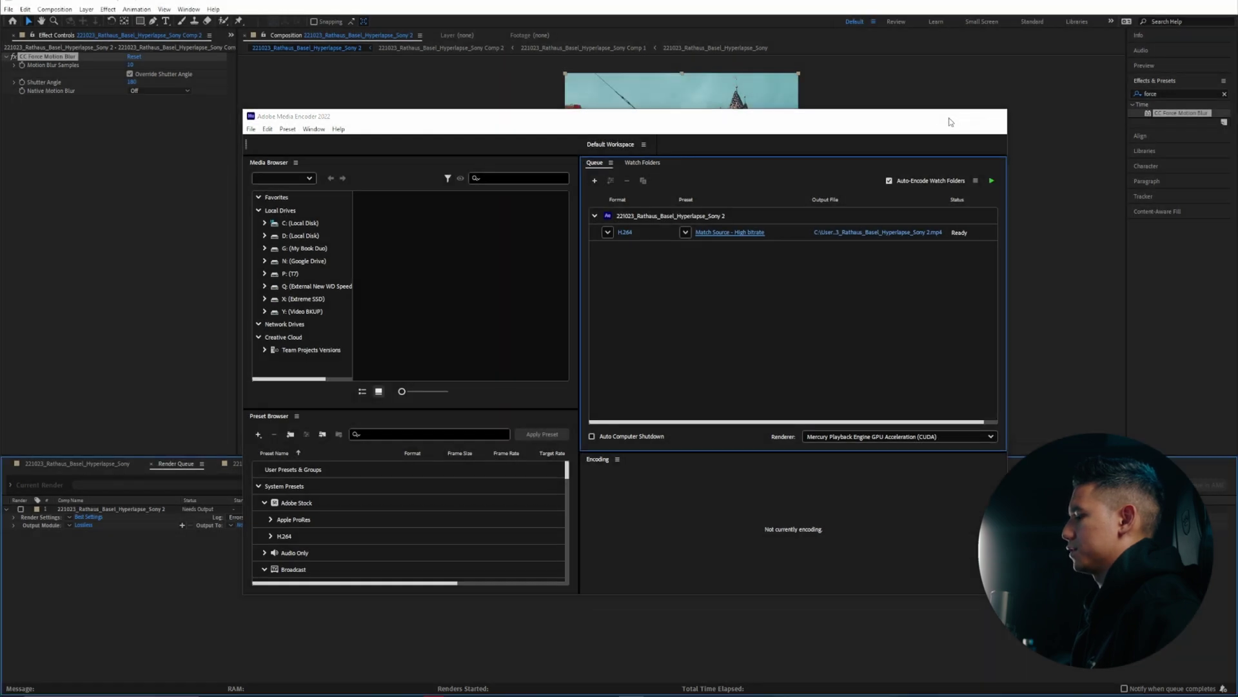
click(949, 118)
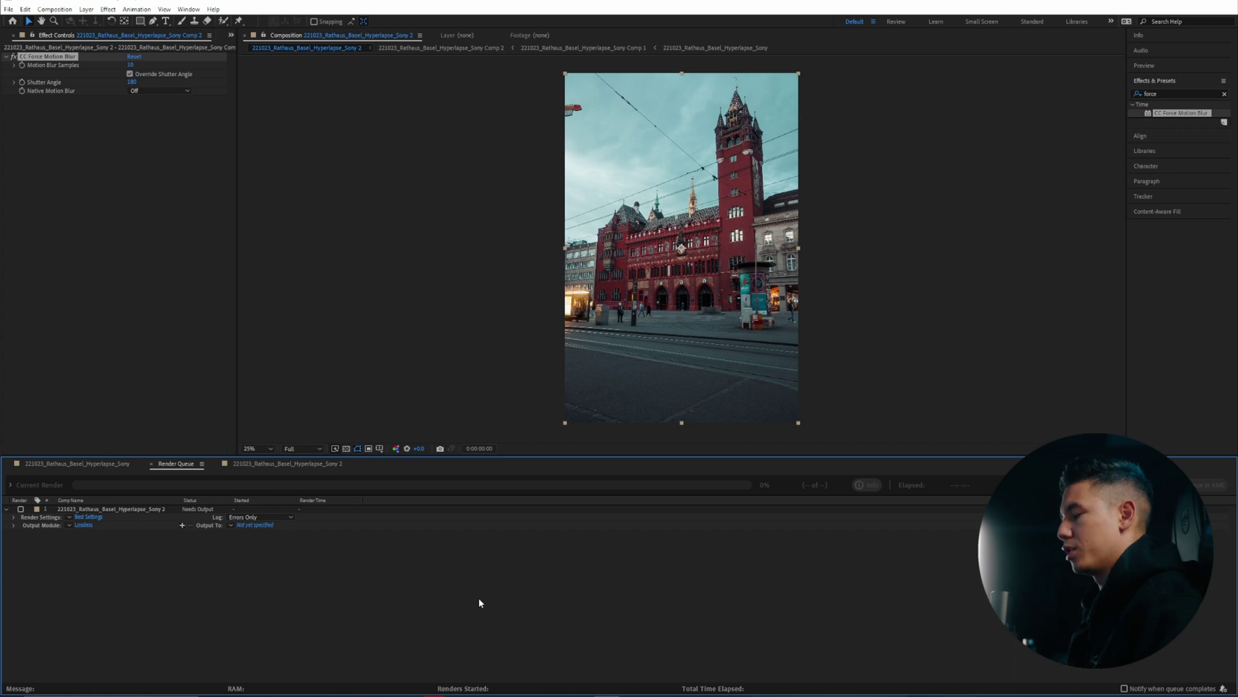
- Launch Premiere, import 221023_Rathaus_Basel_Hyperlapse_Sony 2.mp4 and play it in the Source monitor
key(super)
text(premiere)
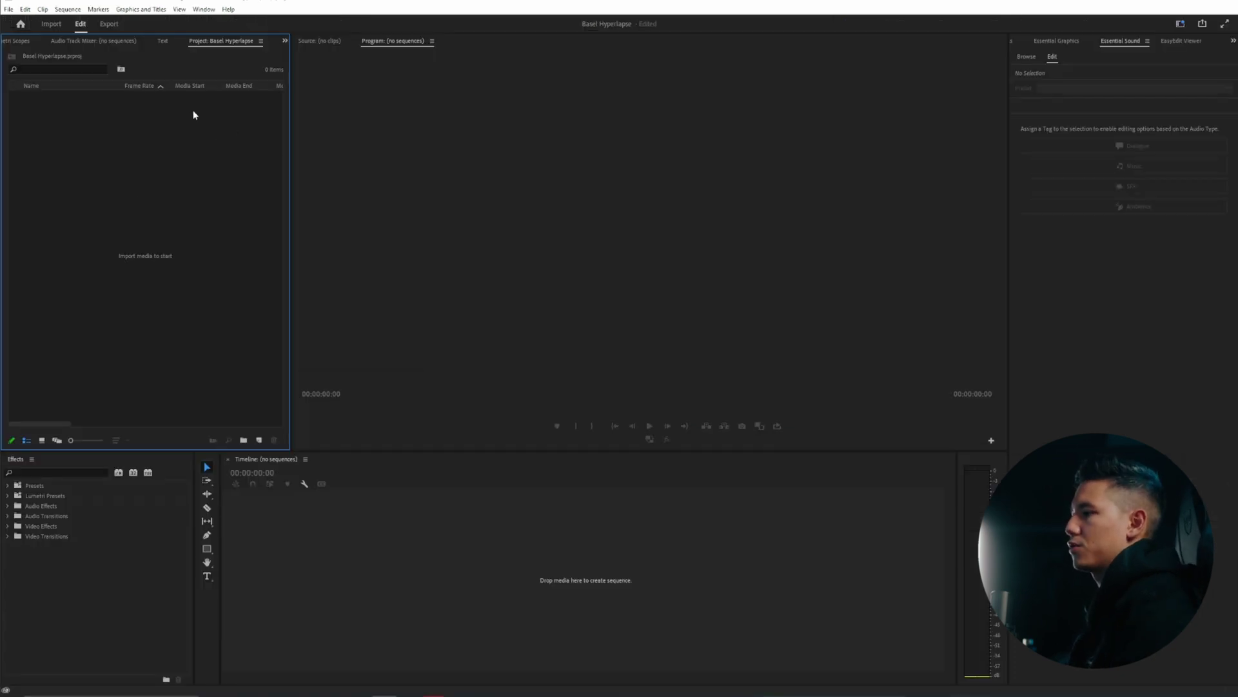
key(alt+Tab)
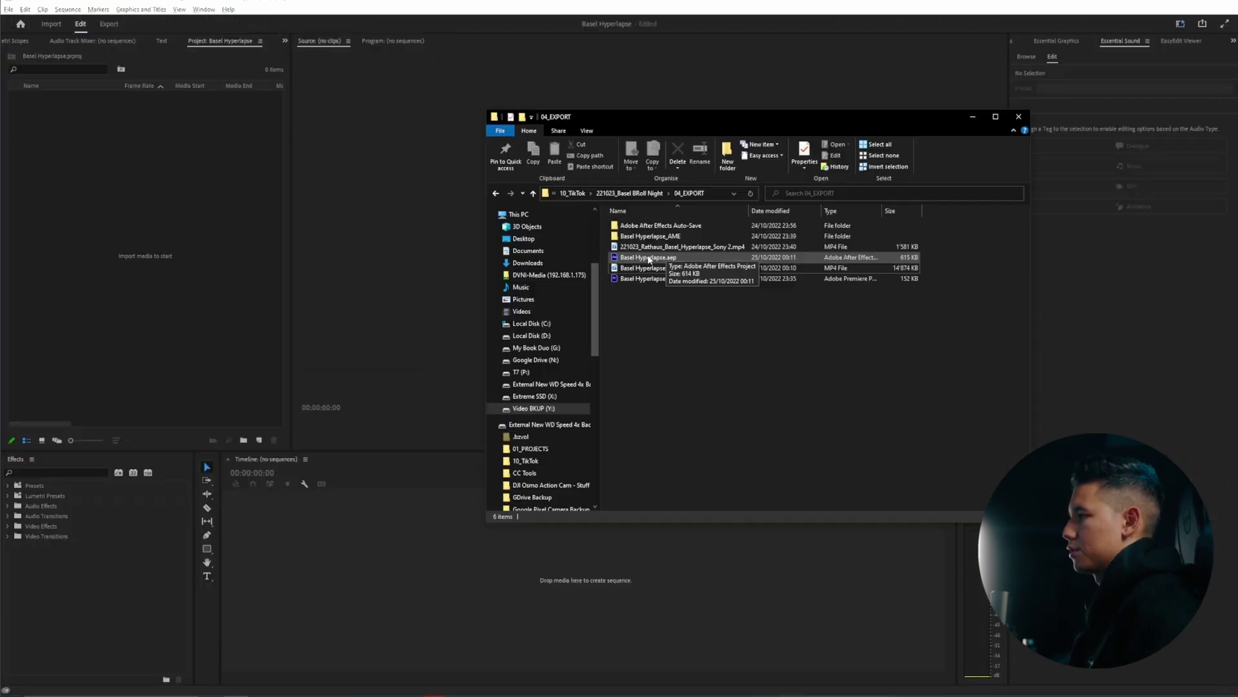
drag(625, 251, 29, 84)
click(102, 196)
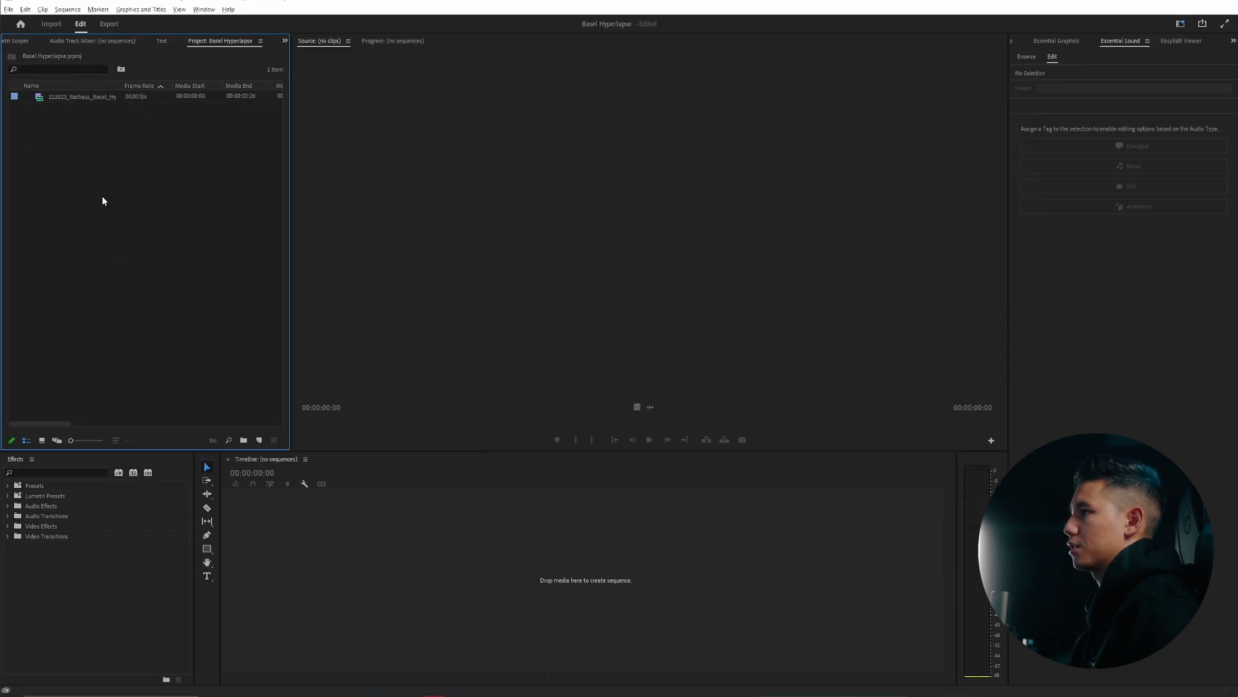
double_click(43, 98)
key(space)
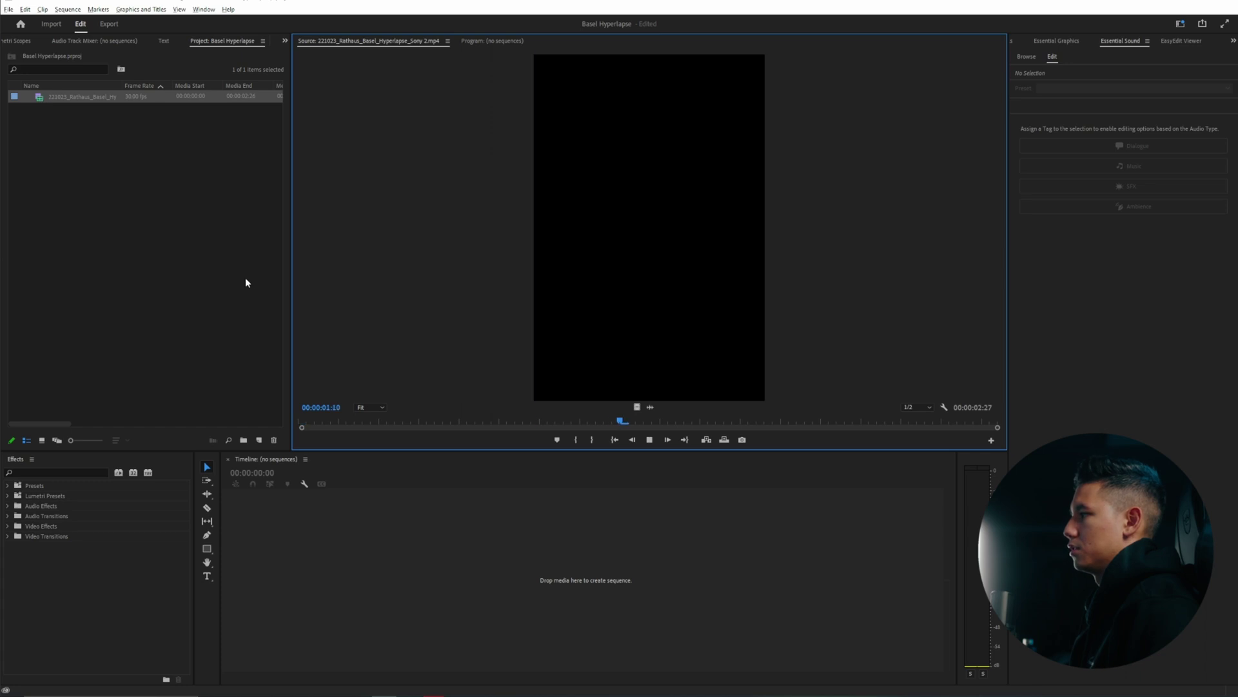
right_click(142, 287)
- Start a new sequence from the Project panel's New Item menu
mouse_move(199, 332)
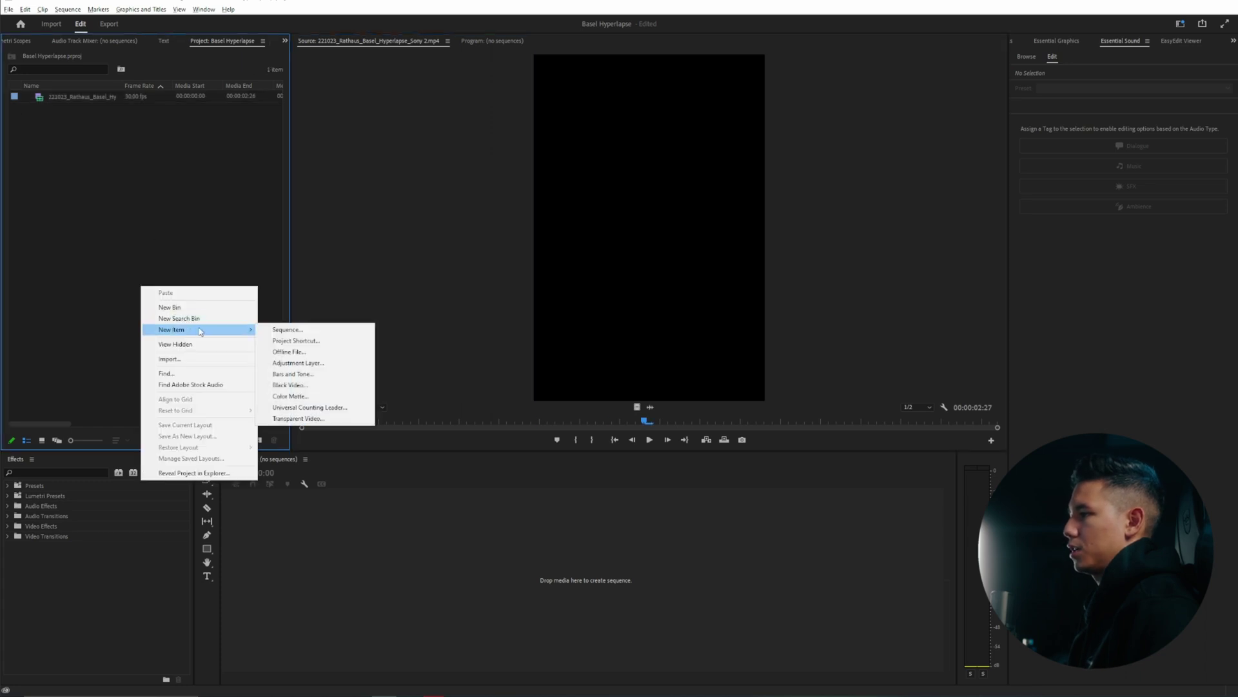
right_click(166, 240)
click(141, 205)
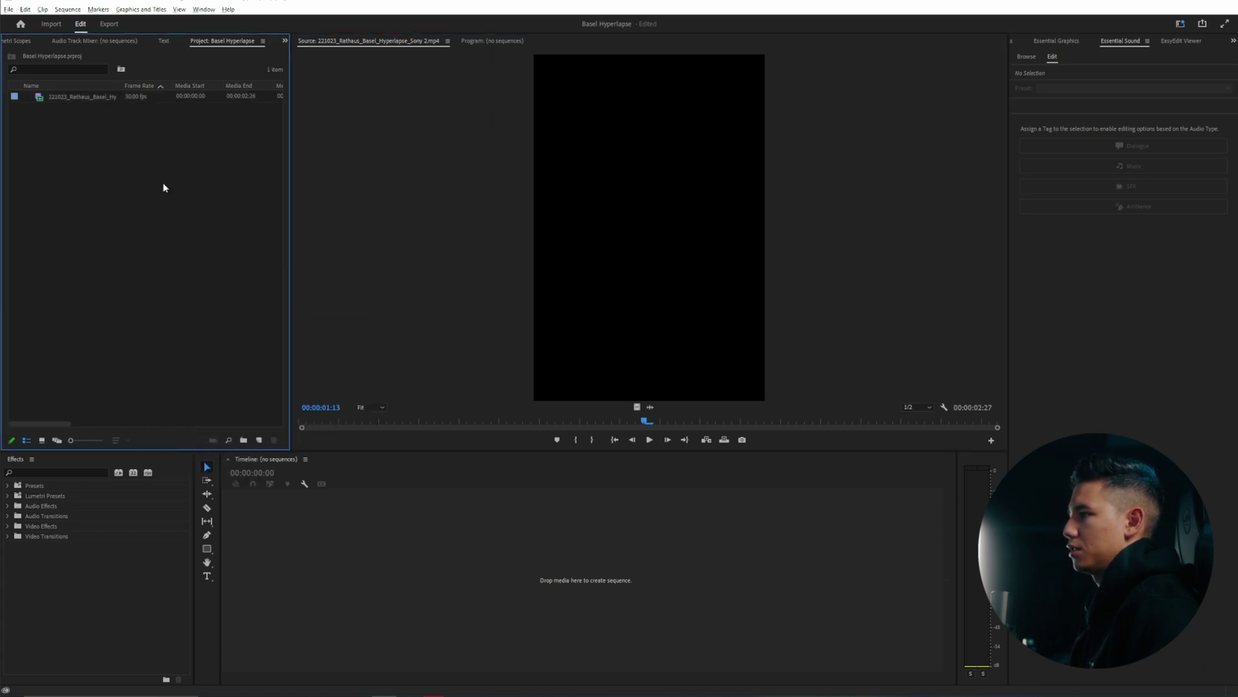
right_click(114, 166)
click(205, 44)
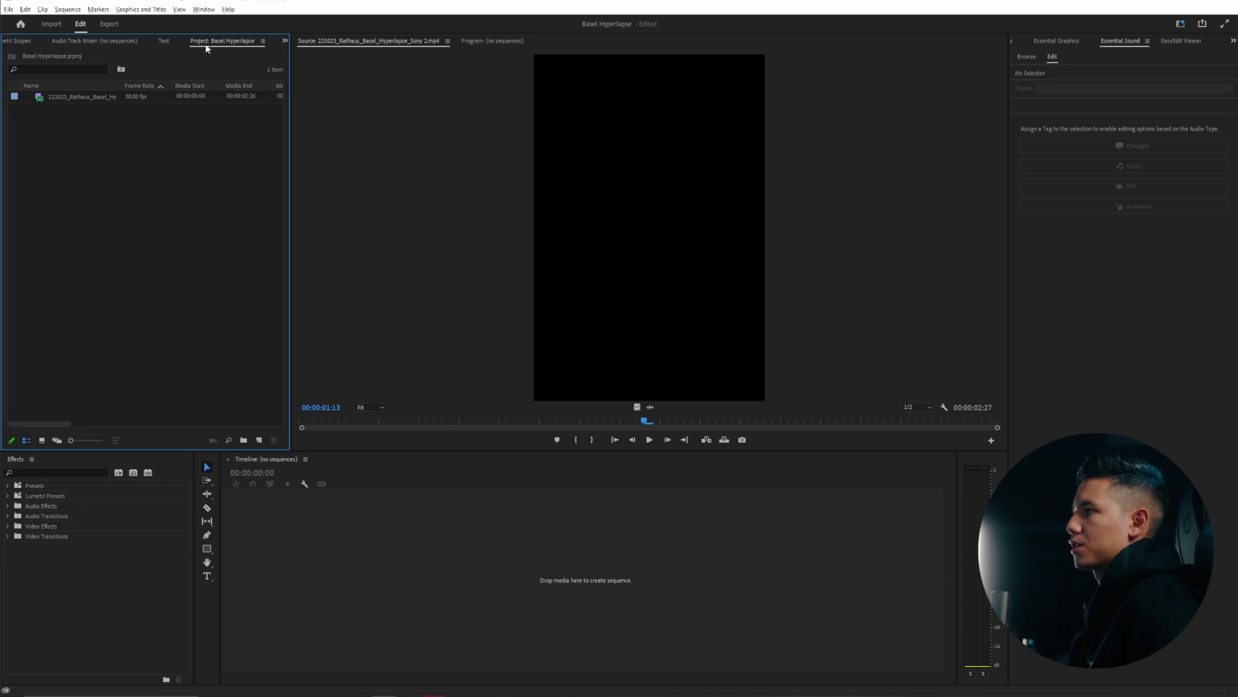
drag(220, 41, 265, 48)
right_click(148, 163)
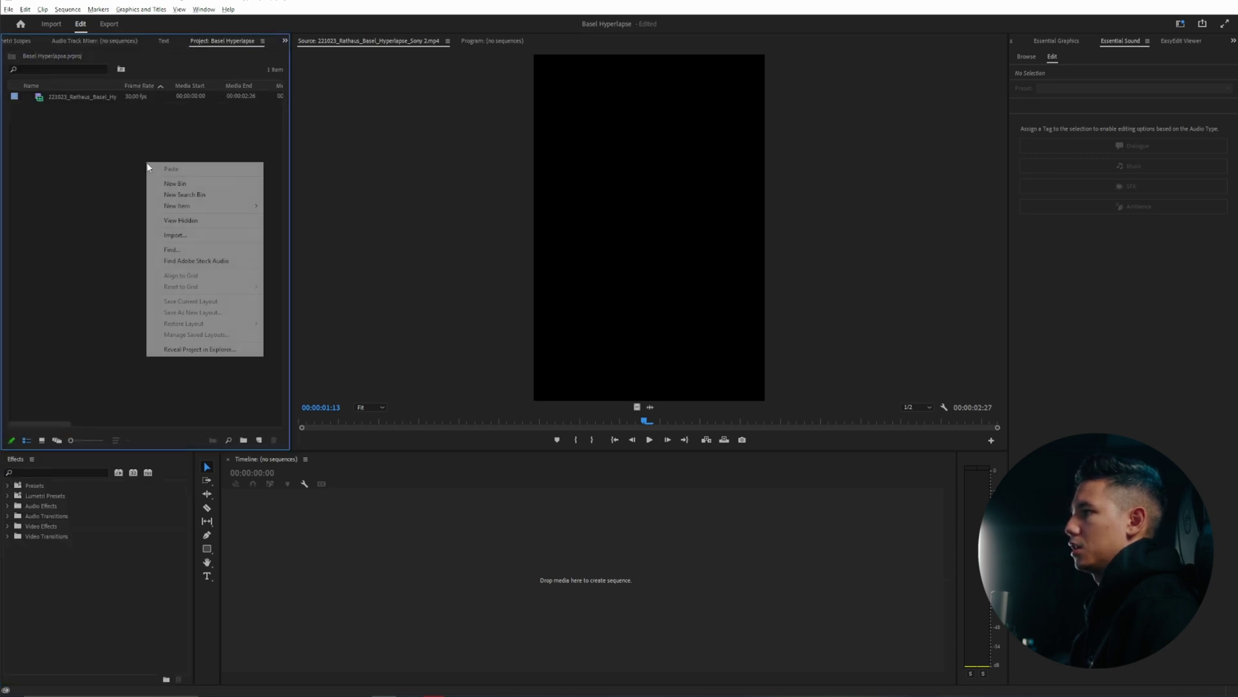
mouse_move(245, 206)
click(348, 207)
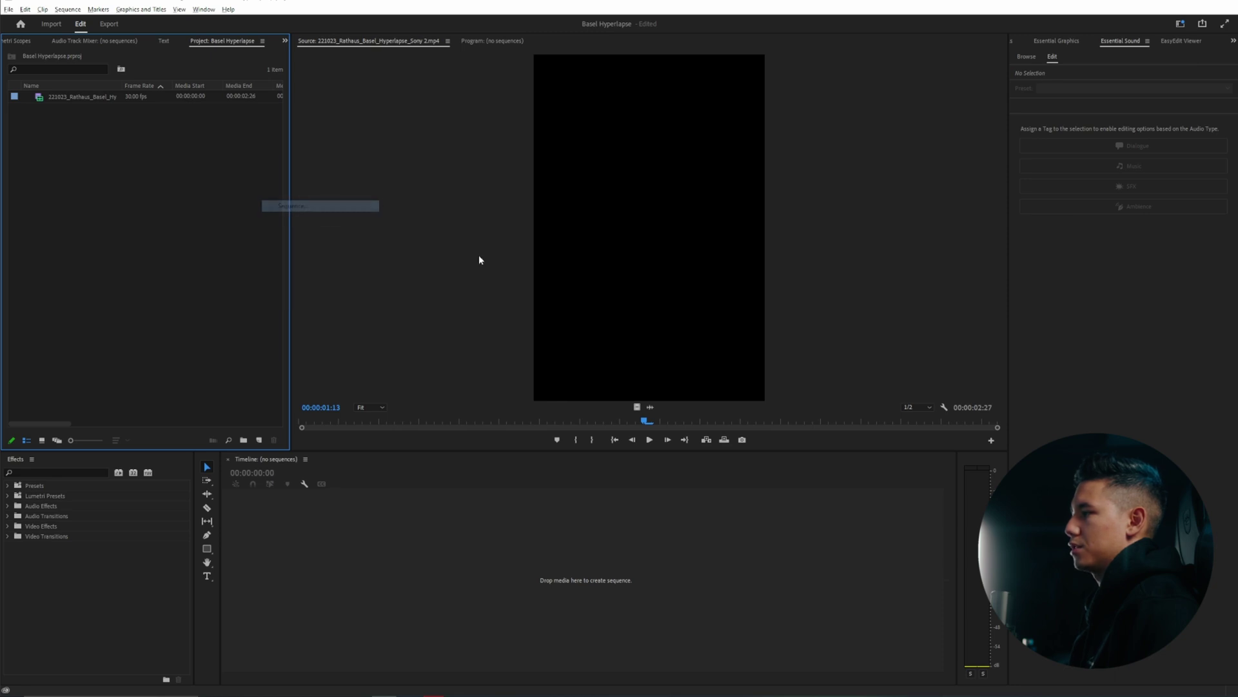
scroll(464, 413, down, 3)
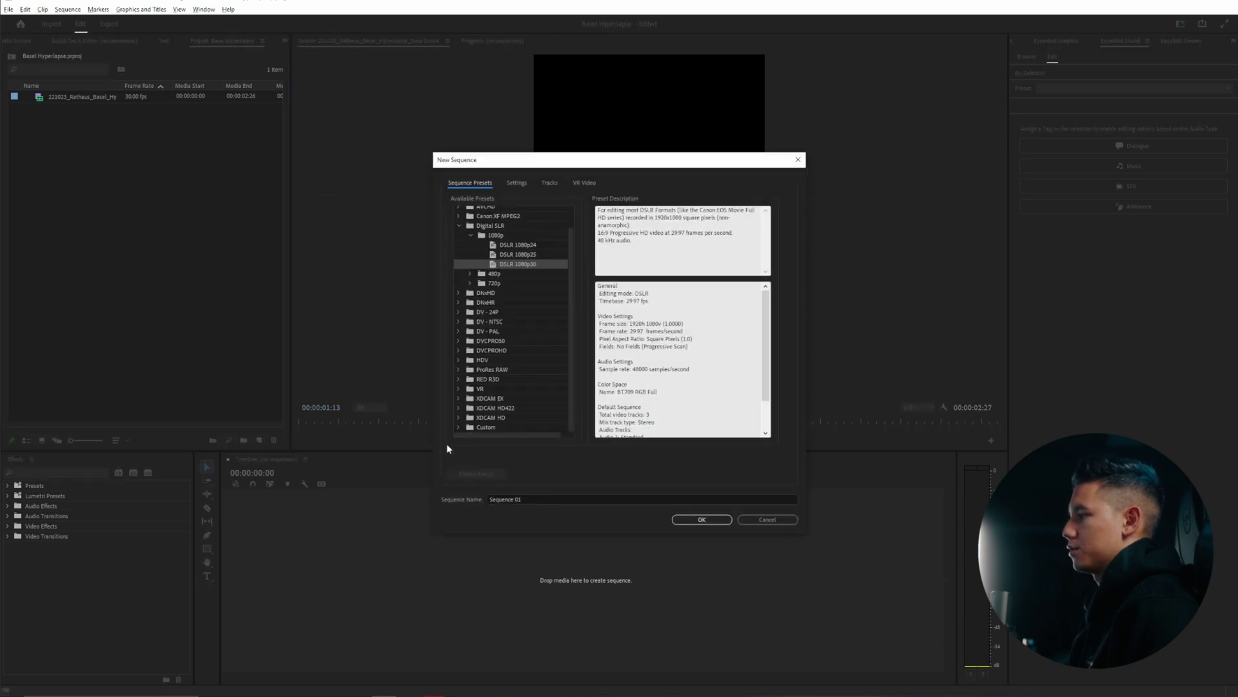
scroll(475, 420, down, 1)
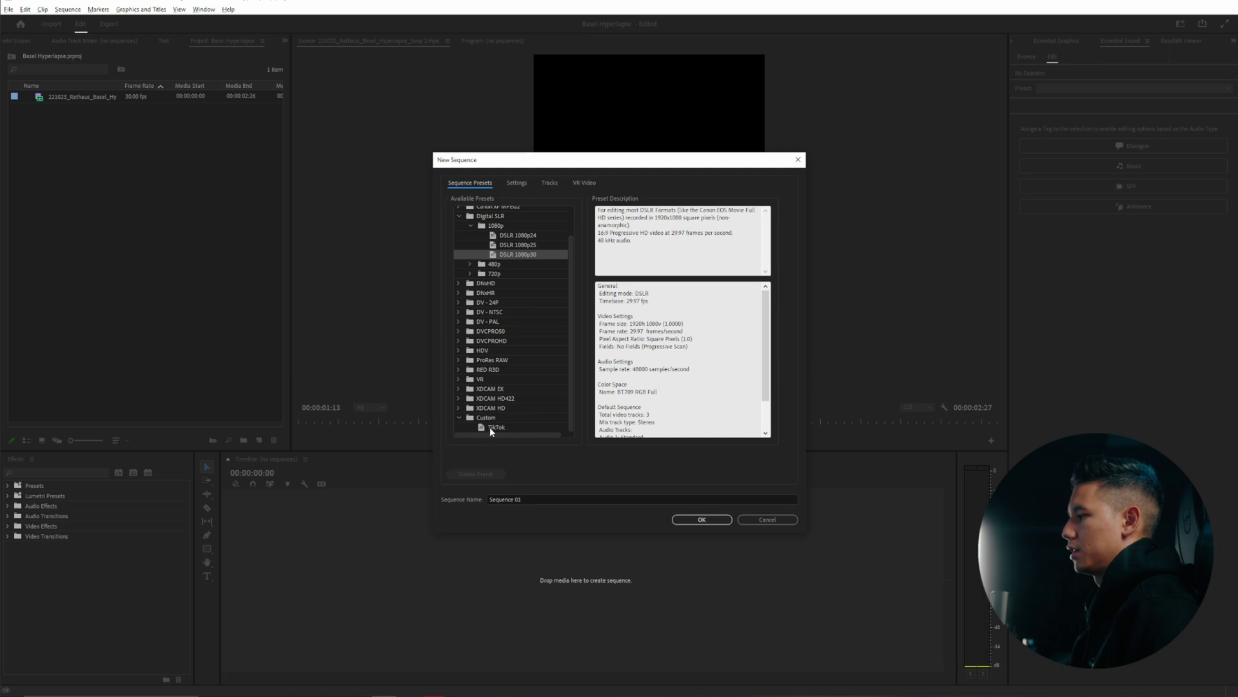
scroll(496, 416, up, 2)
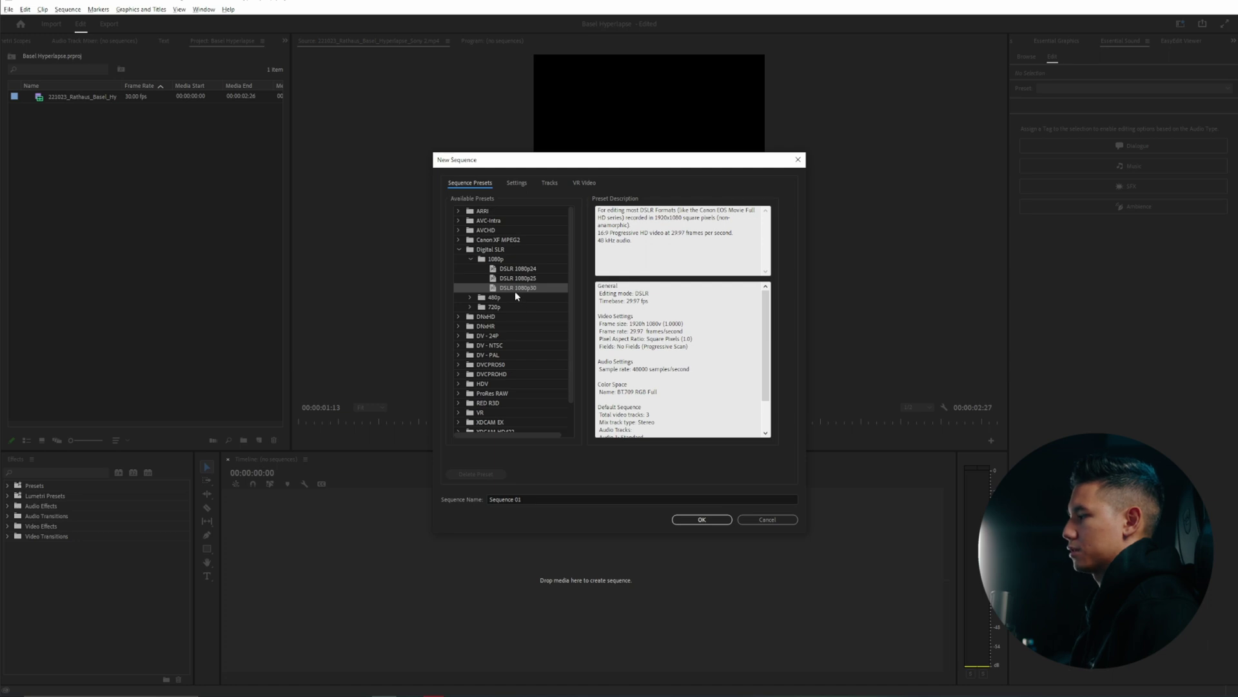
- On the Settings tab keep 25 fps, set the frame size to 1080 x 1920, and confirm
click(516, 184)
scroll(561, 216, up, 1)
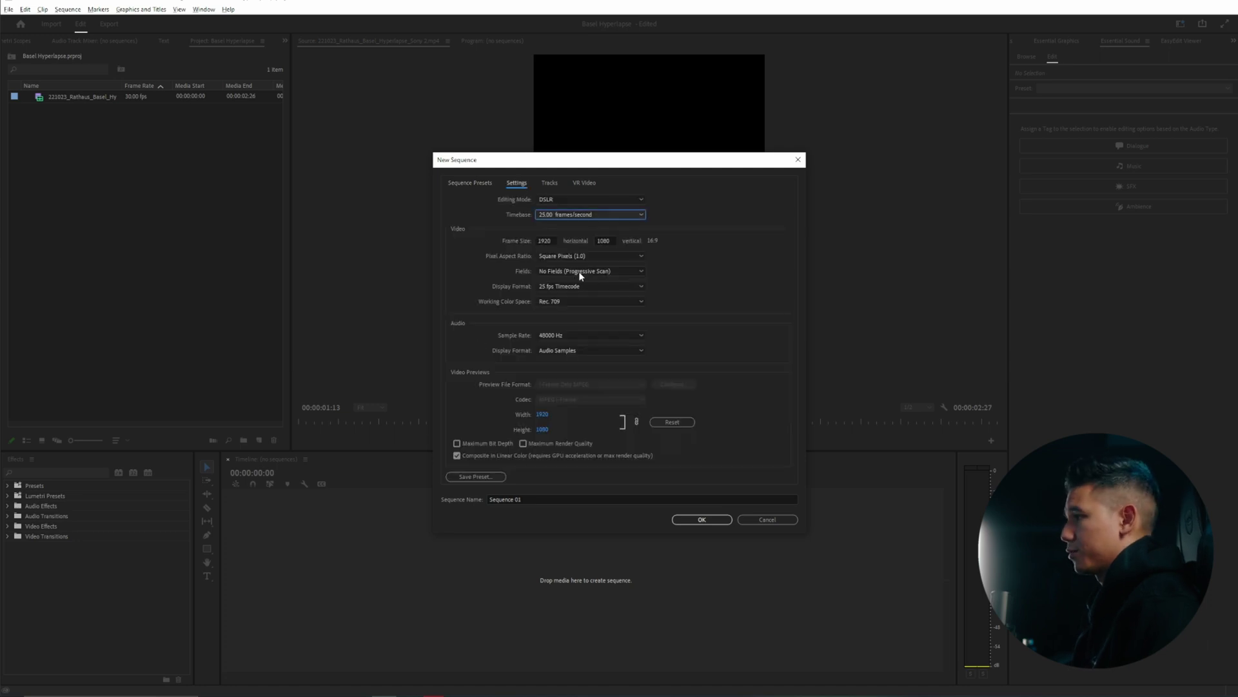
click(602, 215)
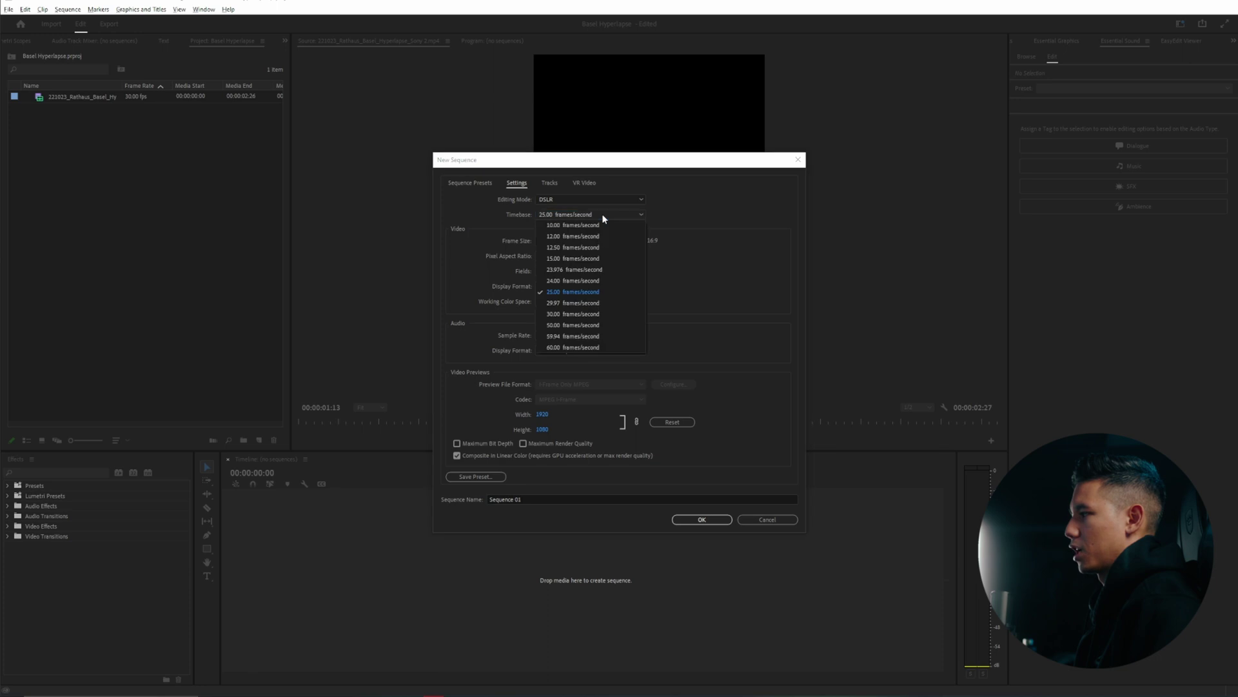
click(718, 230)
click(602, 215)
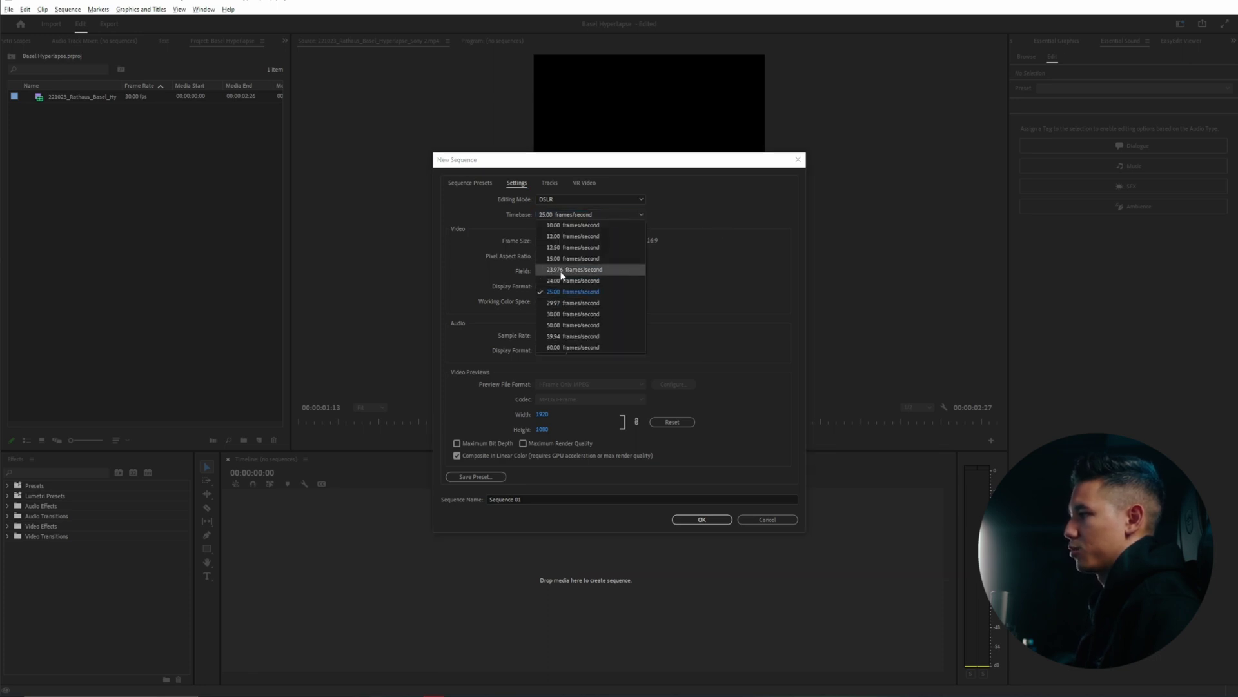
key(Escape)
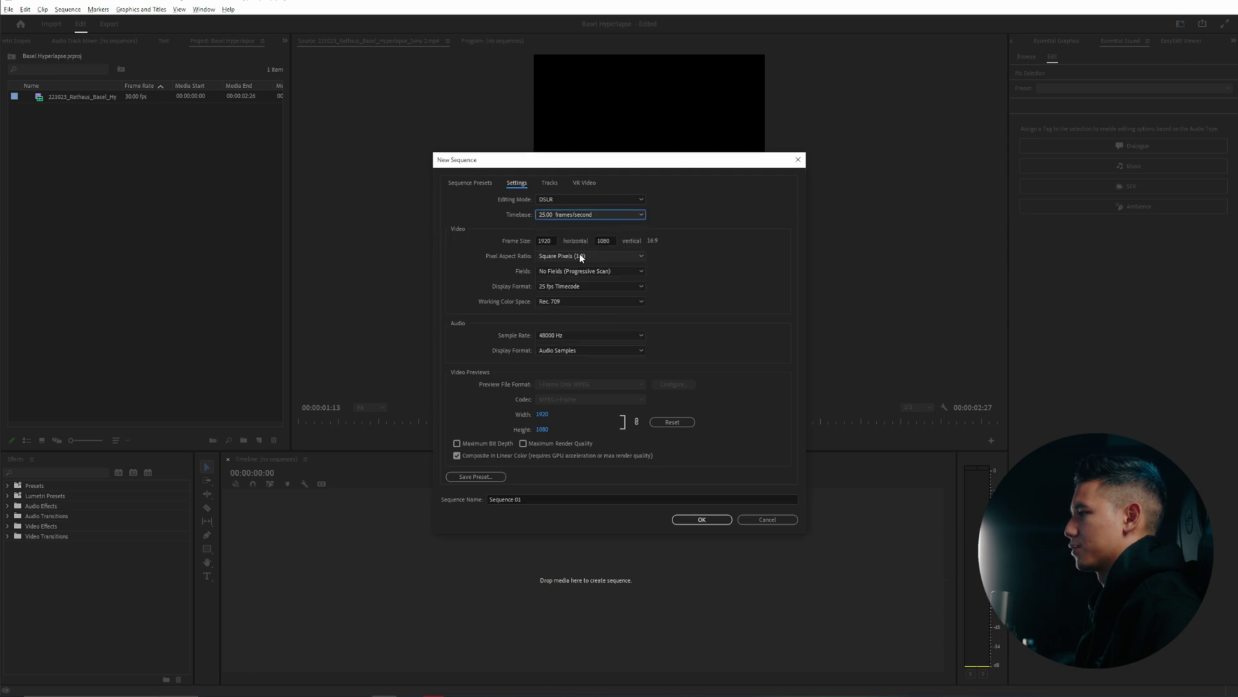
click(551, 240)
double_click(541, 240)
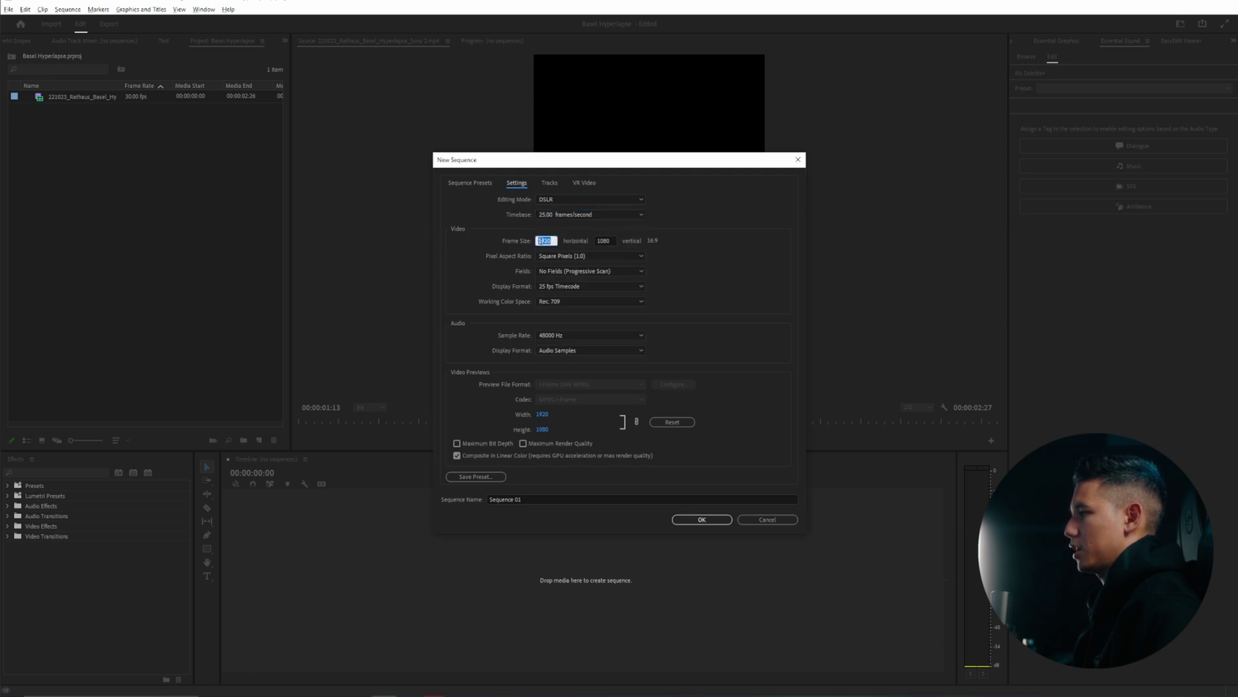
text(1080)
key(Tab)
text(1)
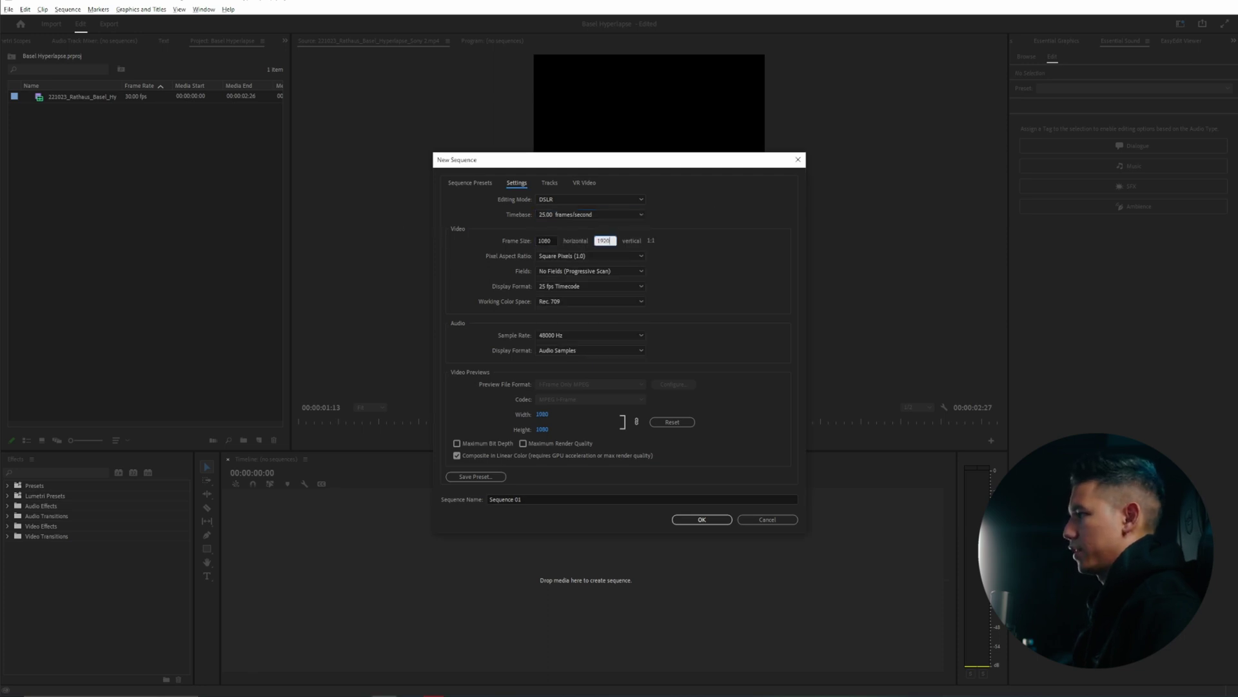
text(920)
key(Tab)
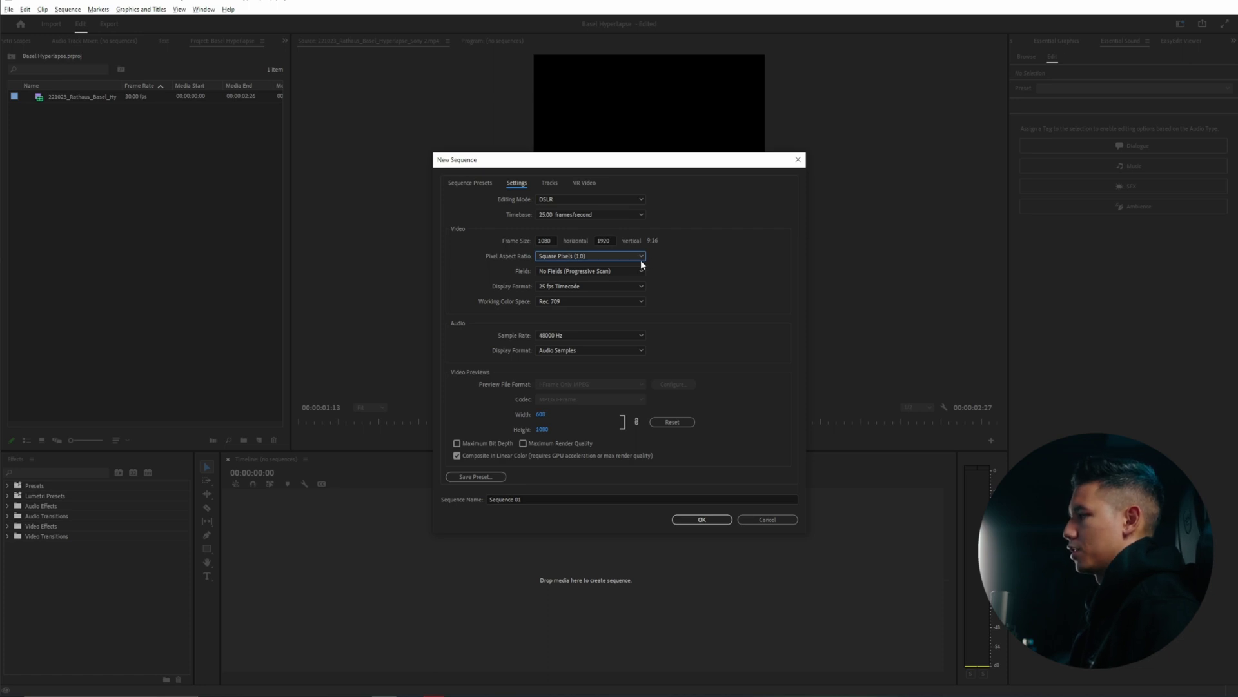
click(703, 520)
- Place the hyperlapse clip in Sequence 01, keep the sequence settings, and delete its A1 audio
drag(78, 109, 351, 575)
click(680, 373)
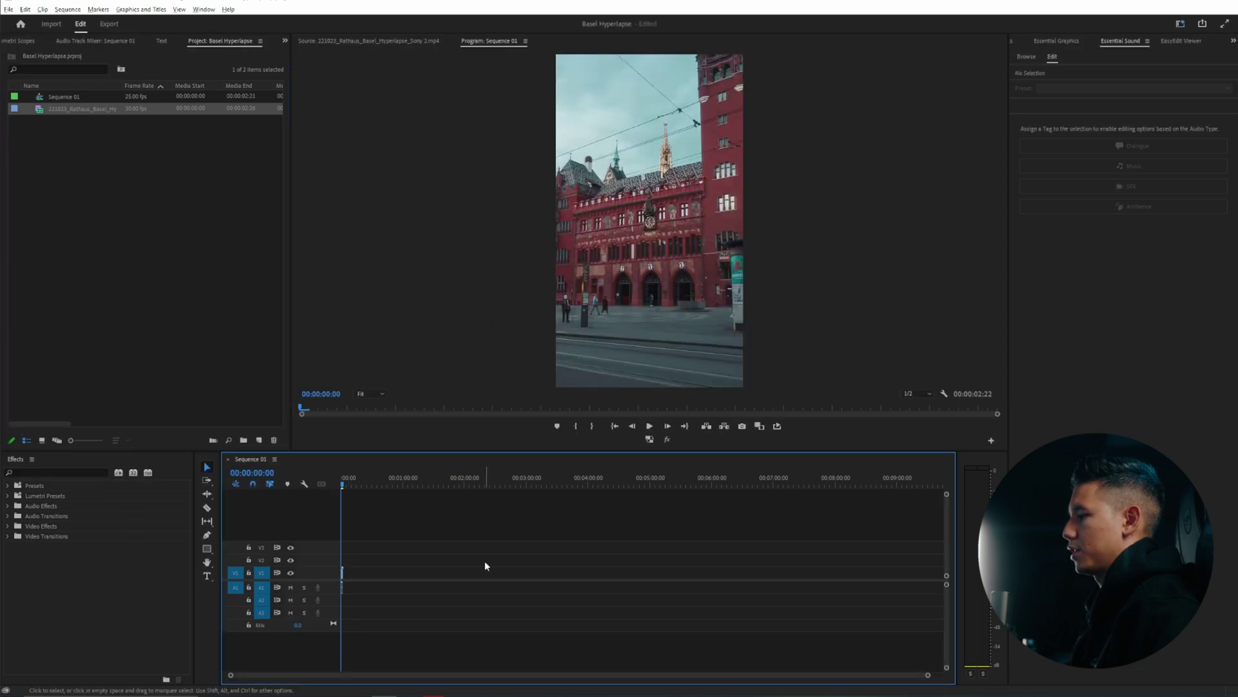
double_click(340, 587)
scroll(347, 587, up, 5)
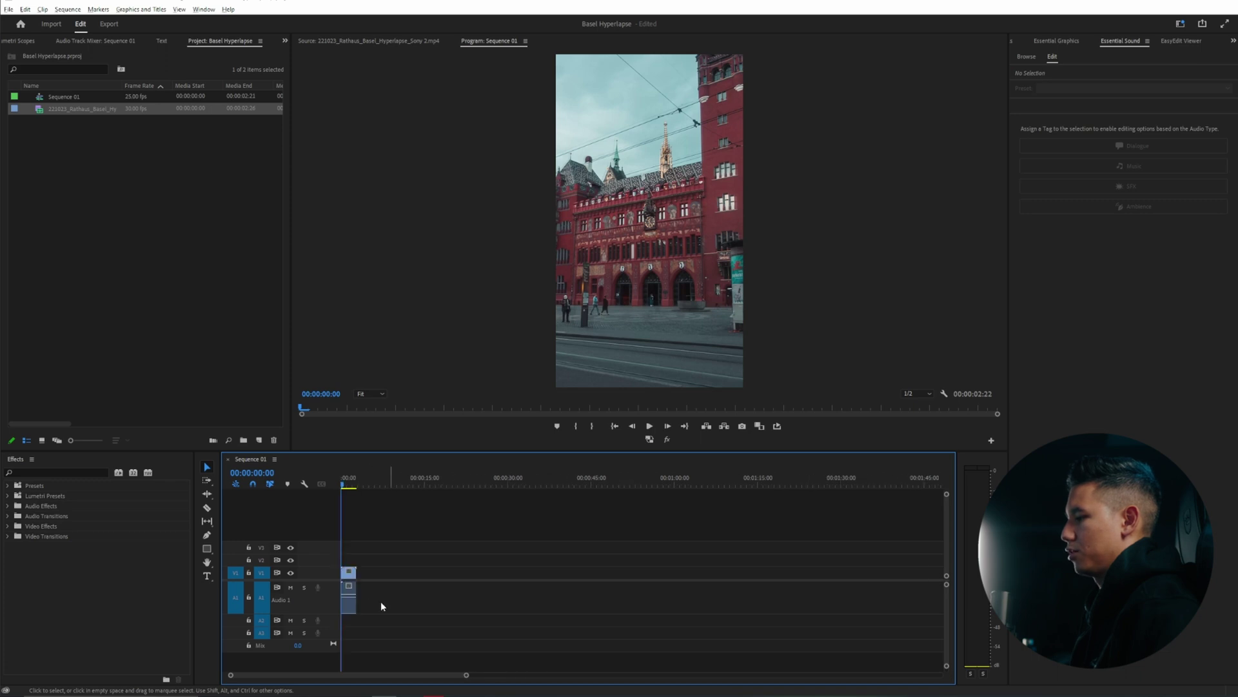
click(348, 599)
key(Delete)
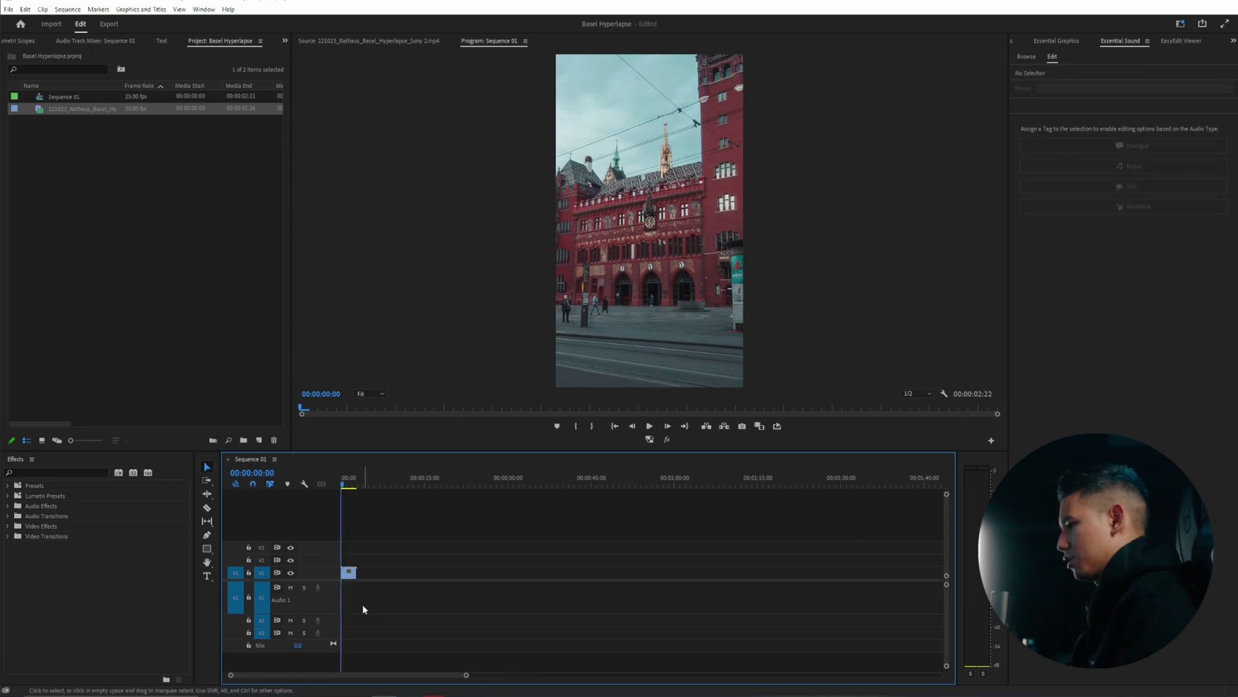
- Collapse the audio track, select the V1 clip, and zoom the timeline to fit it
double_click(319, 598)
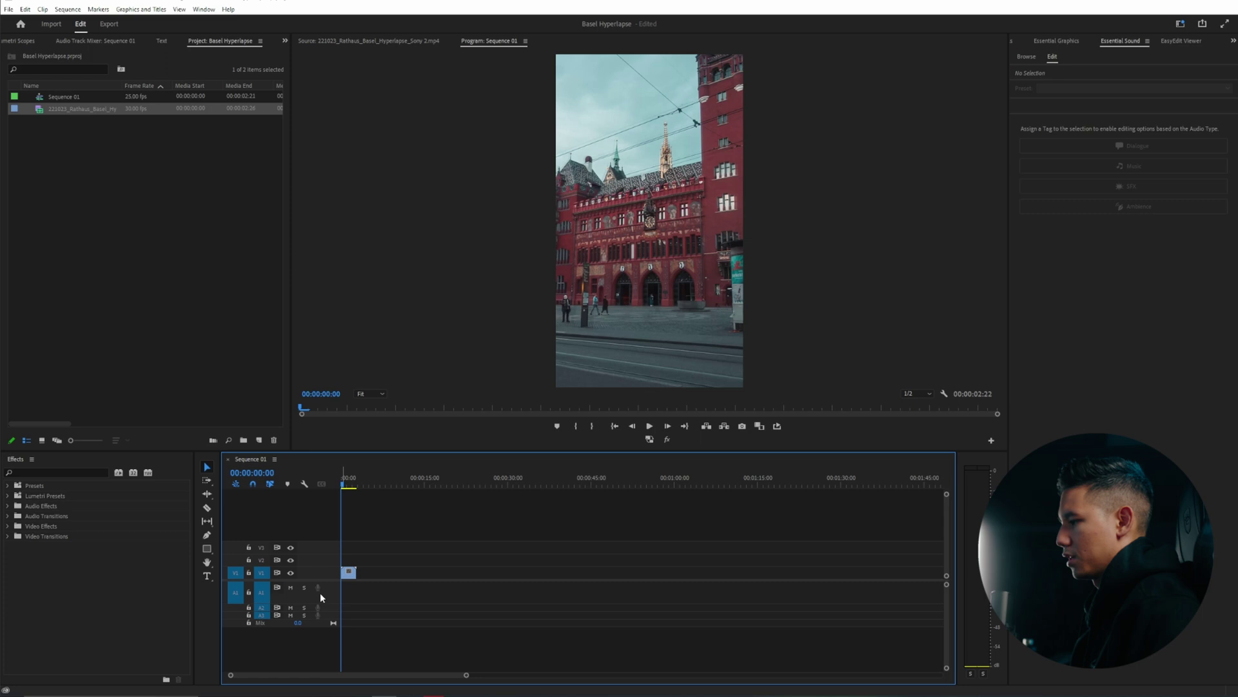
scroll(364, 580, up, 3)
click(355, 573)
key(alt+shift+4)
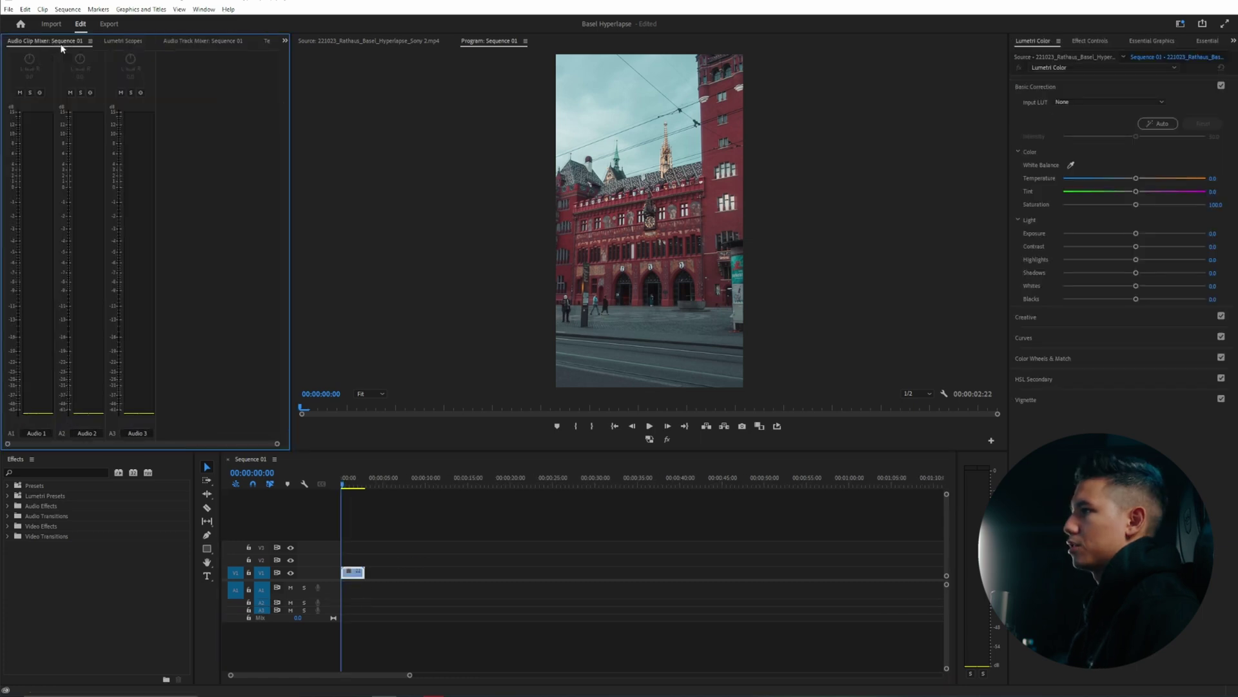
scroll(86, 42, down, 3)
scroll(87, 43, up, 1)
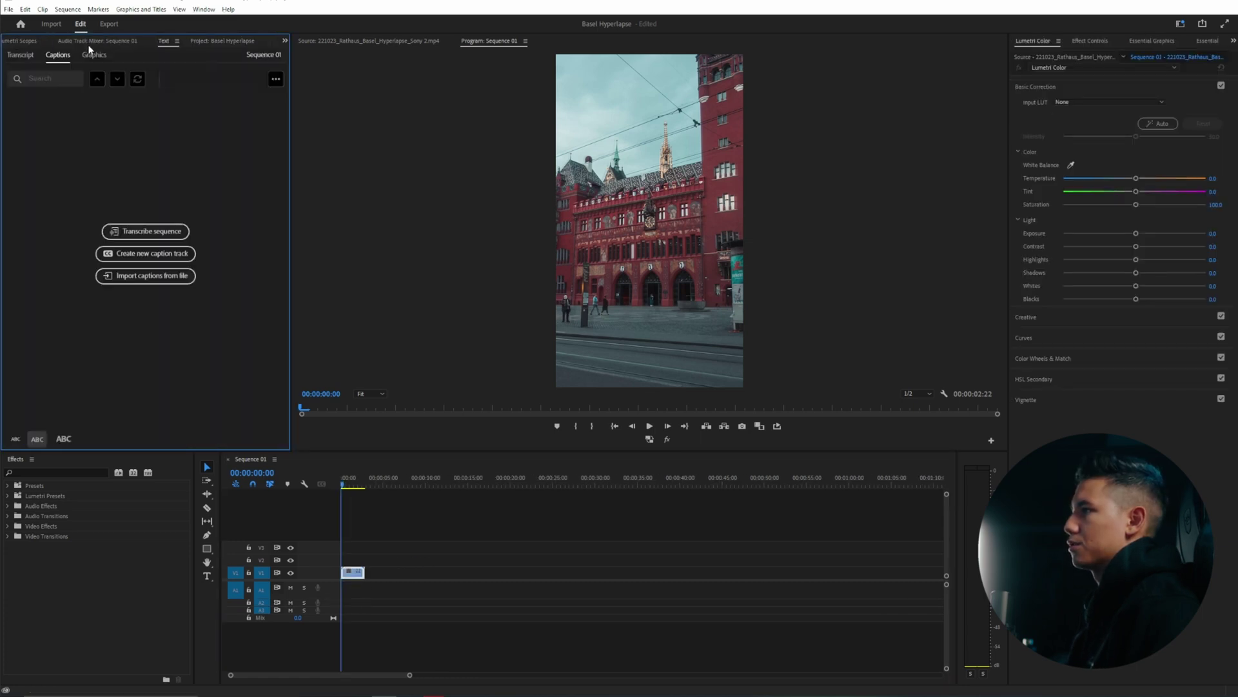
scroll(91, 45, down, 1)
- Set the clip's Scale to 70 and Position X to about 552, then step to 00:00:01:00
click(1113, 47)
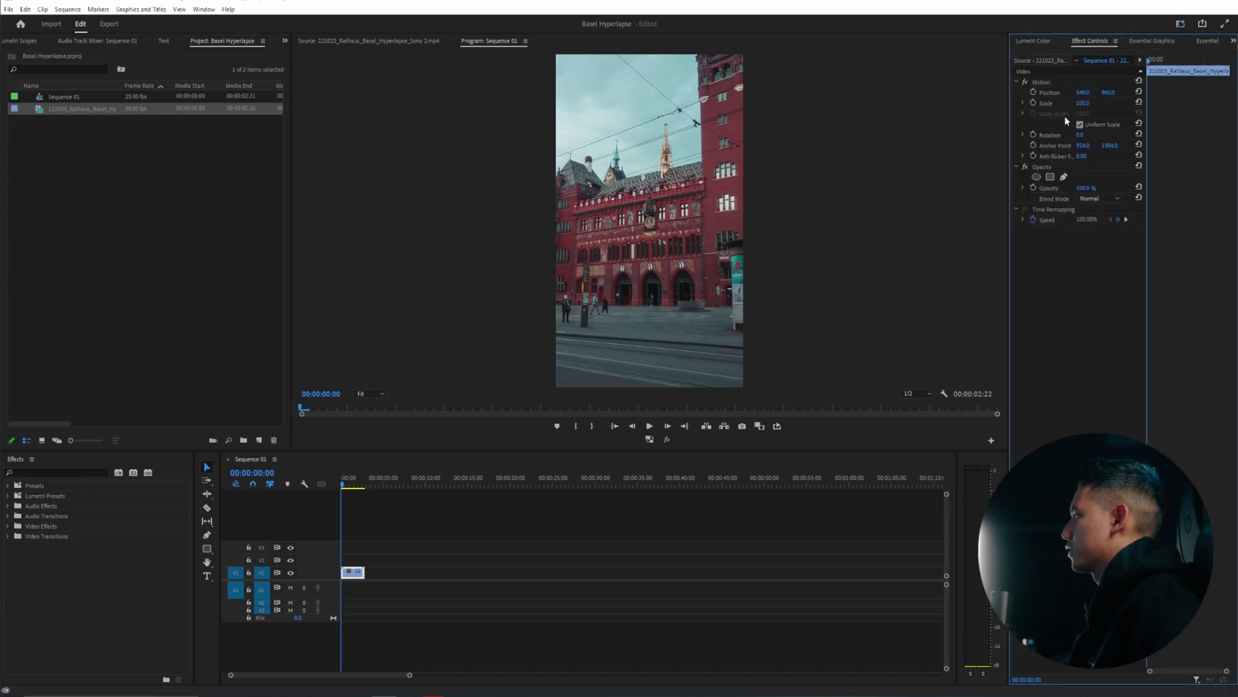
mouse_move(1083, 103)
mouse_down()
mouse_move(1061, 102)
mouse_move(1090, 103)
mouse_up()
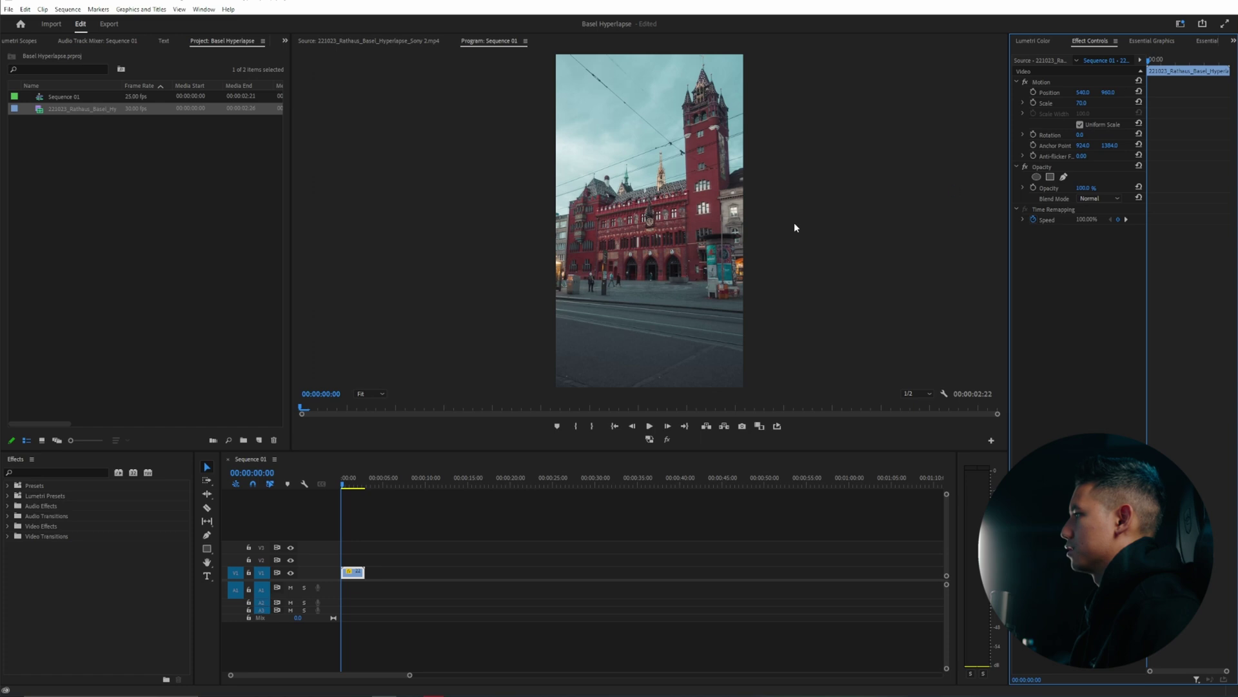
mouse_move(1081, 92)
mouse_down()
mouse_move(1069, 92)
mouse_move(1087, 92)
mouse_up()
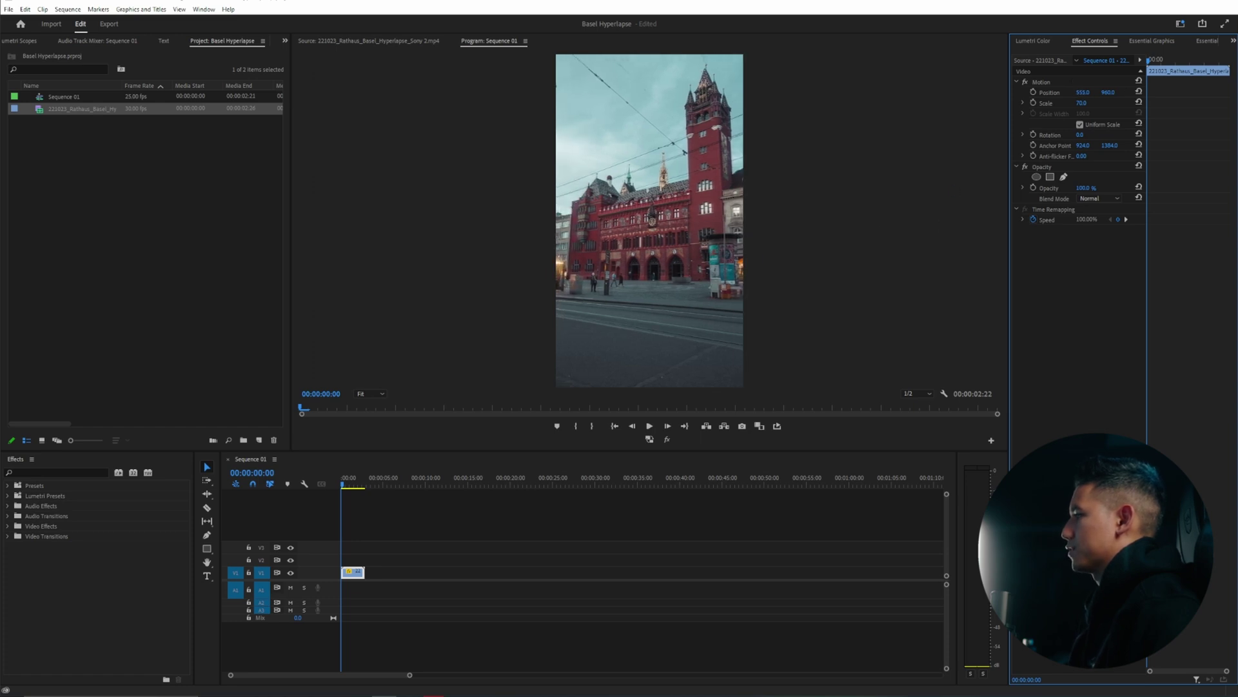
drag(342, 487, 351, 494)
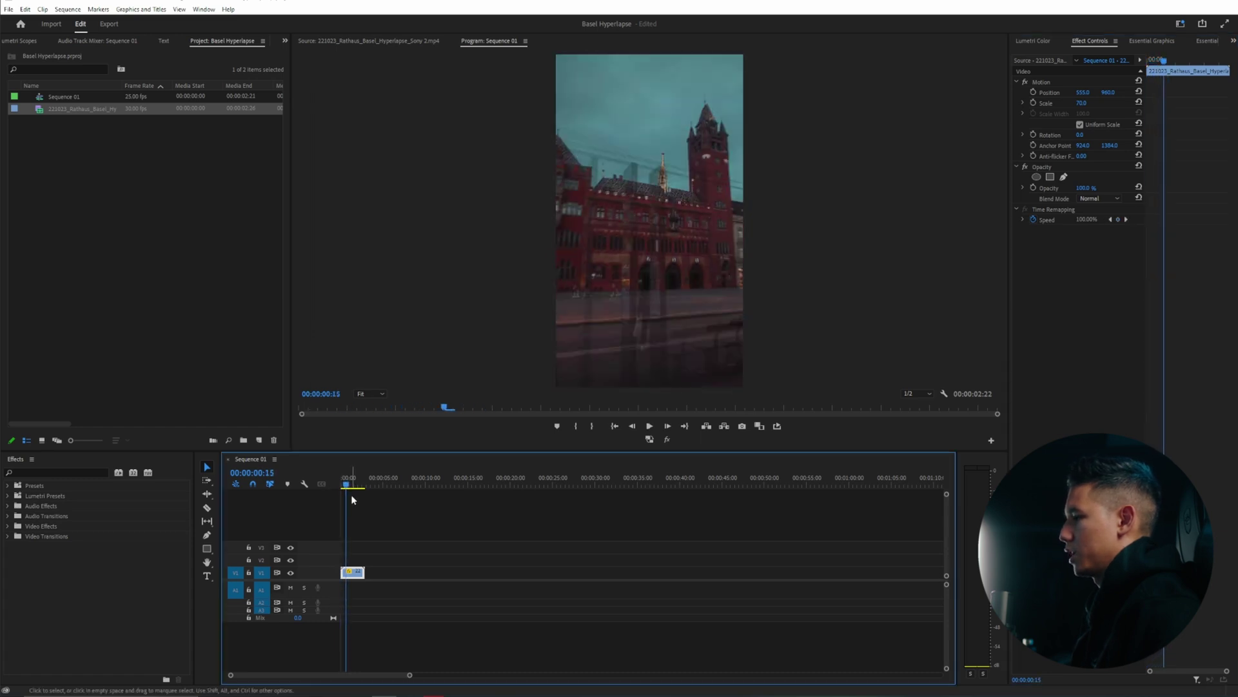
key(Left)
key(Left)
key(Left)
key(Left)
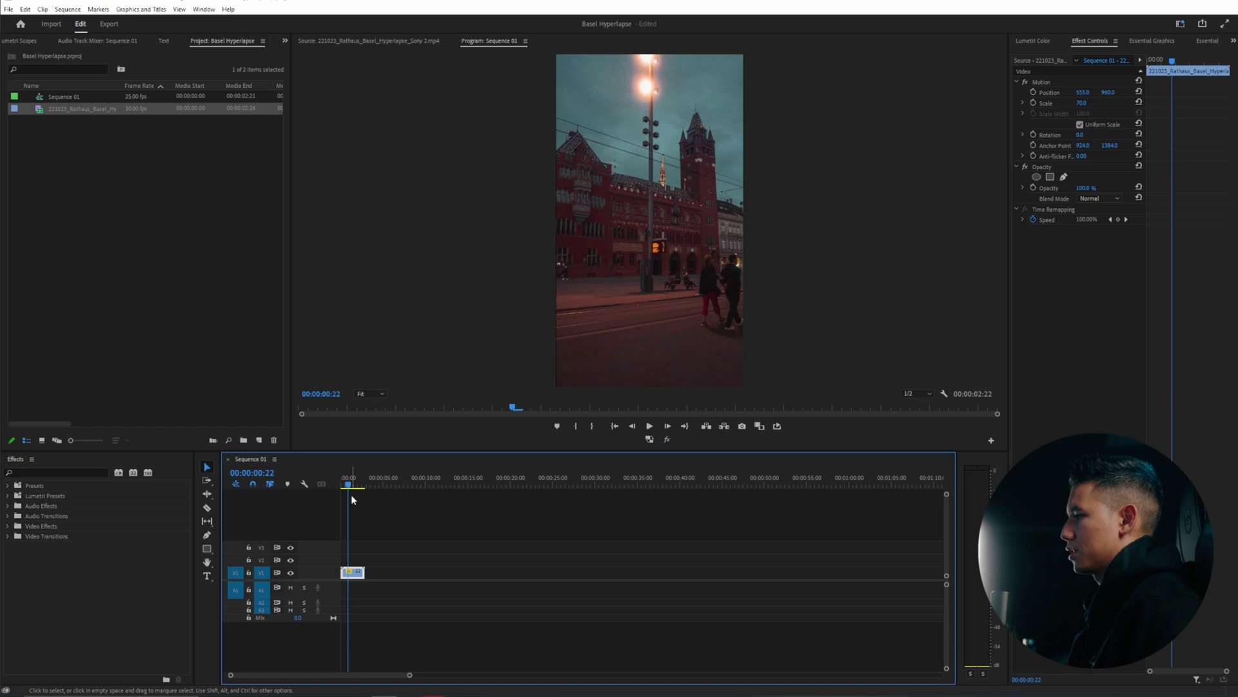
key(Right)
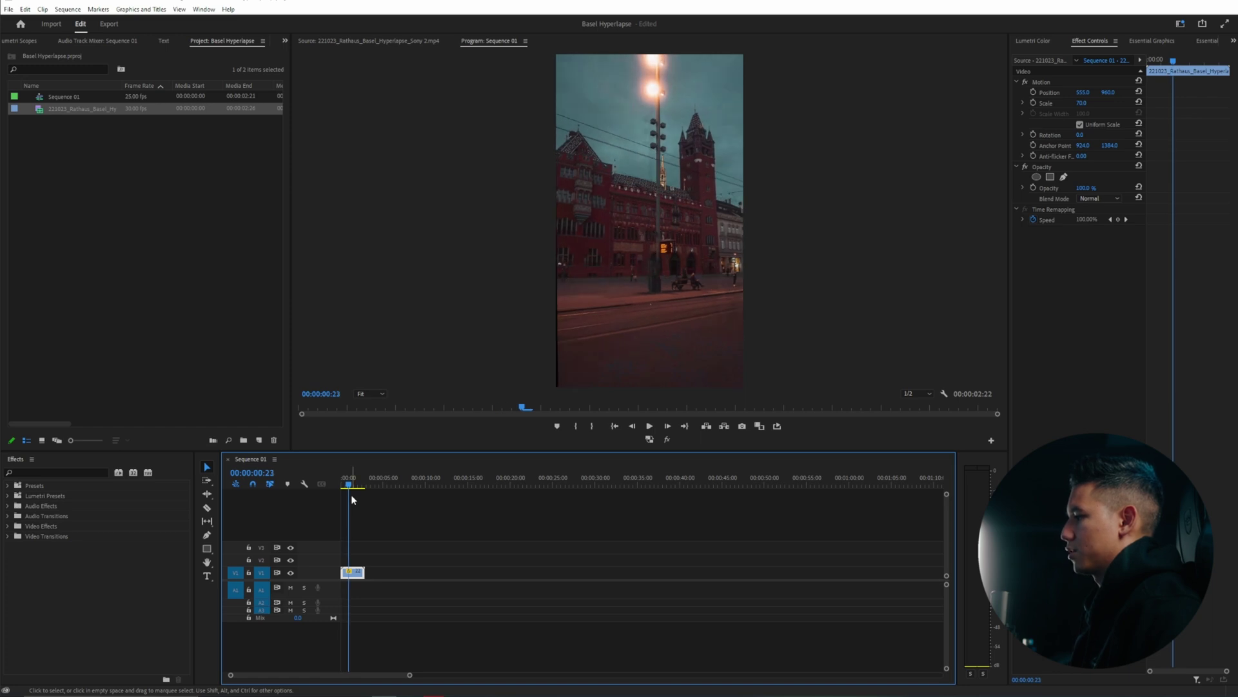
click(1075, 108)
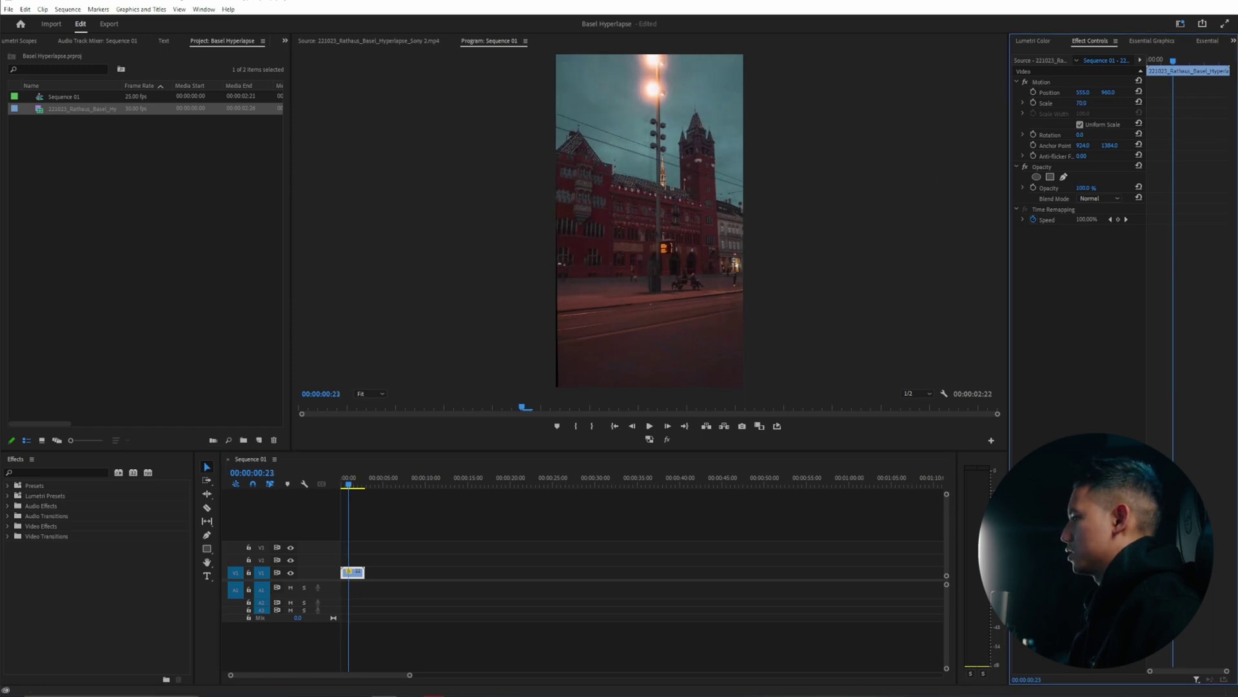
key(Right)
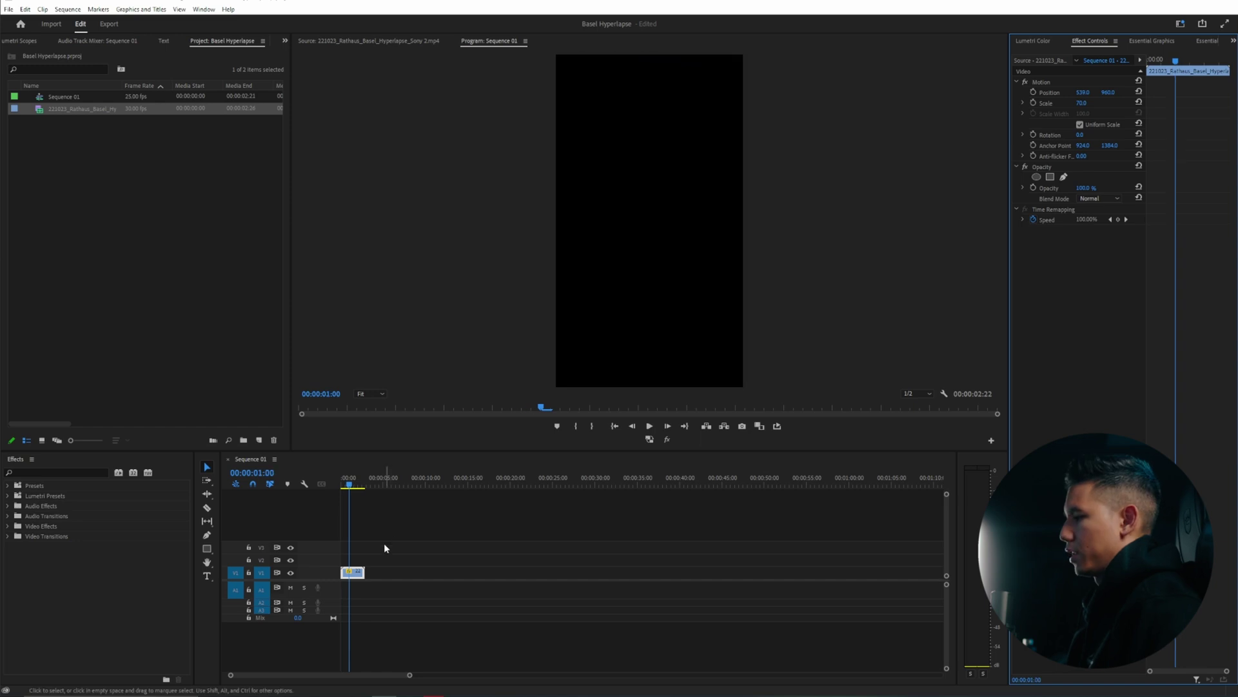
- Trim the V1 clip's end to 00:00:01:00 and play back the one-second clip
click(367, 568)
drag(367, 568, 349, 570)
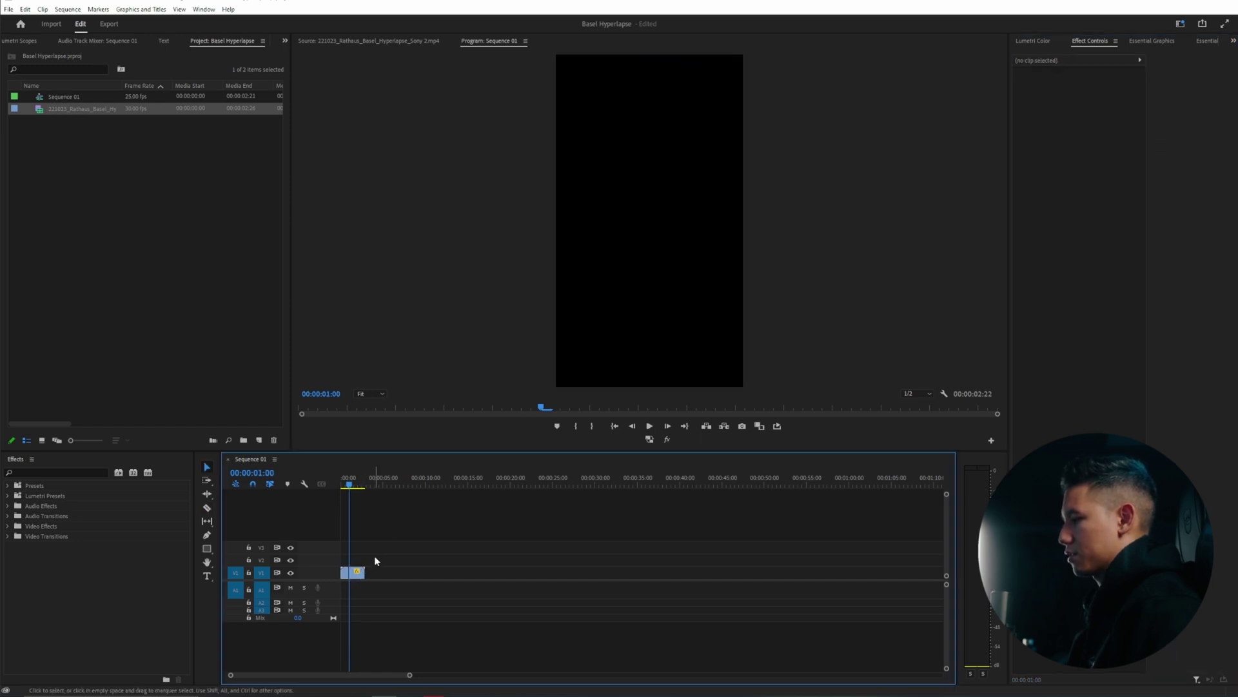
key(Home)
key(=)
key(=)
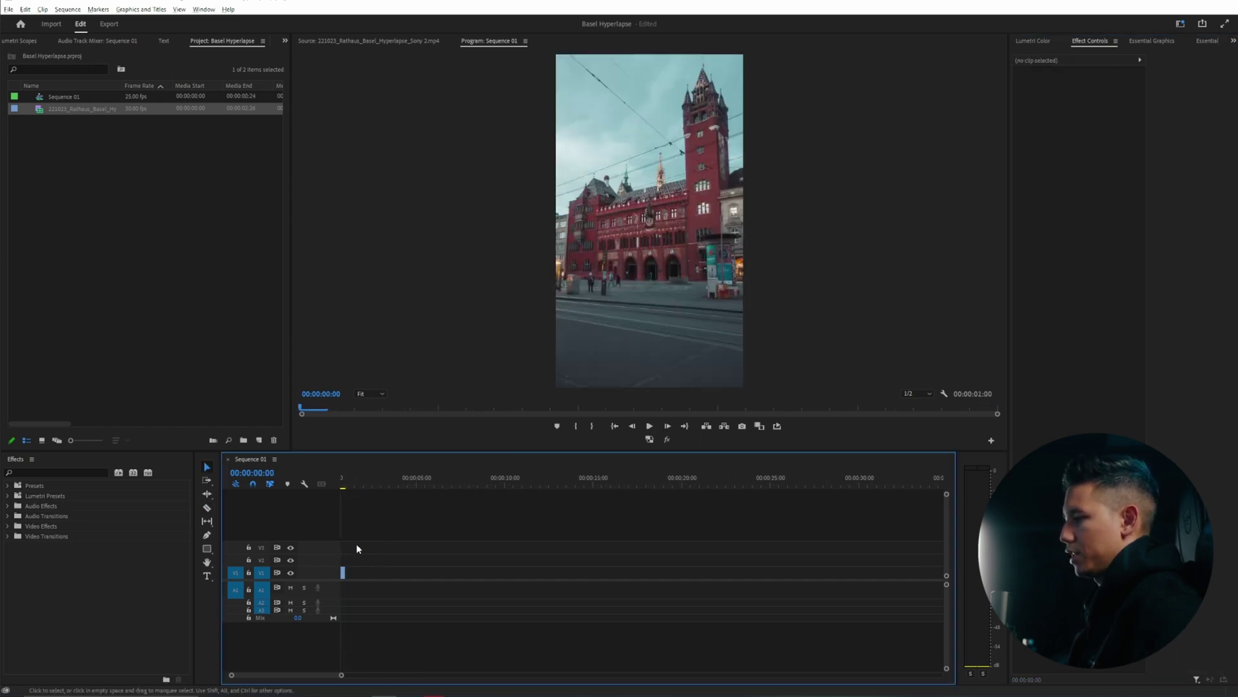
key(=)
key(=)
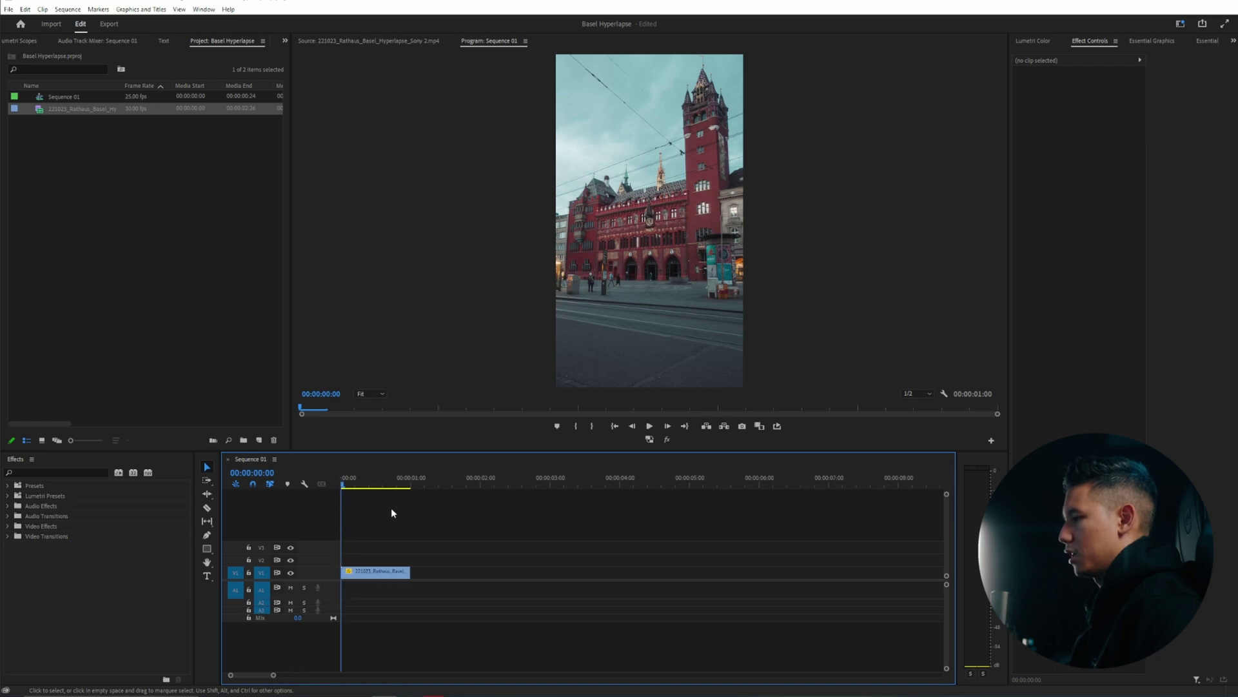
key(space)
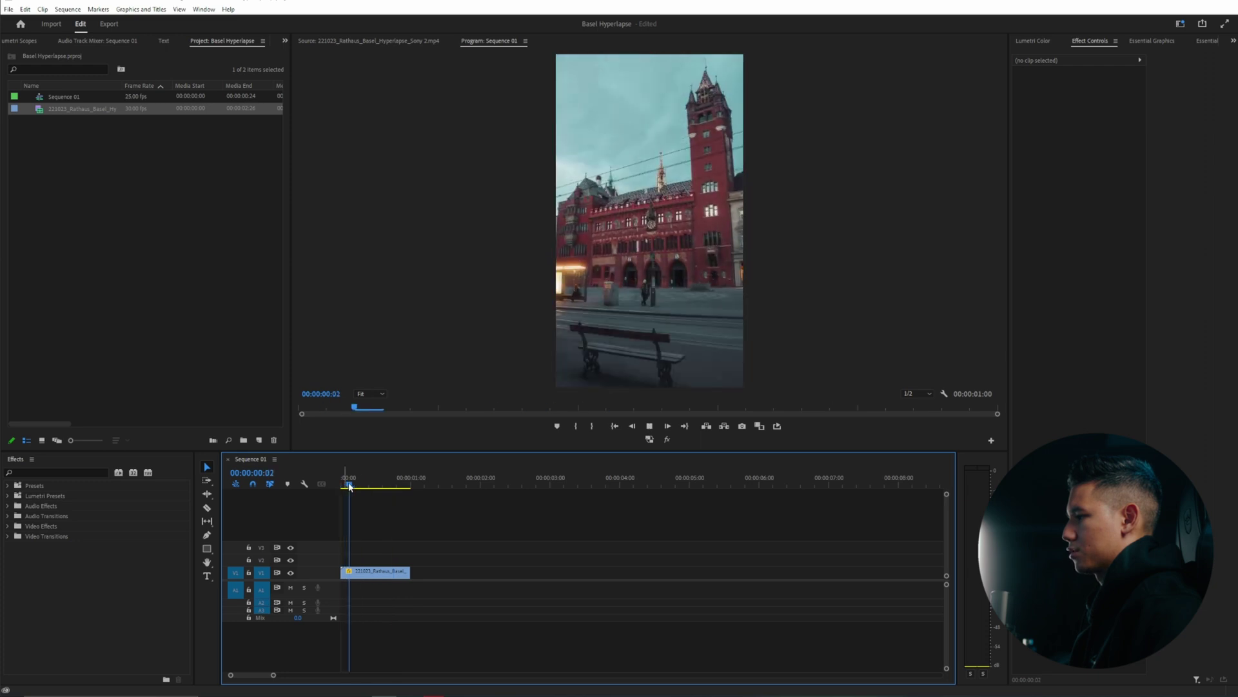
- Duplicate the clip on V1 and butt the copy right against the original
click(381, 577)
key(ctrl+v)
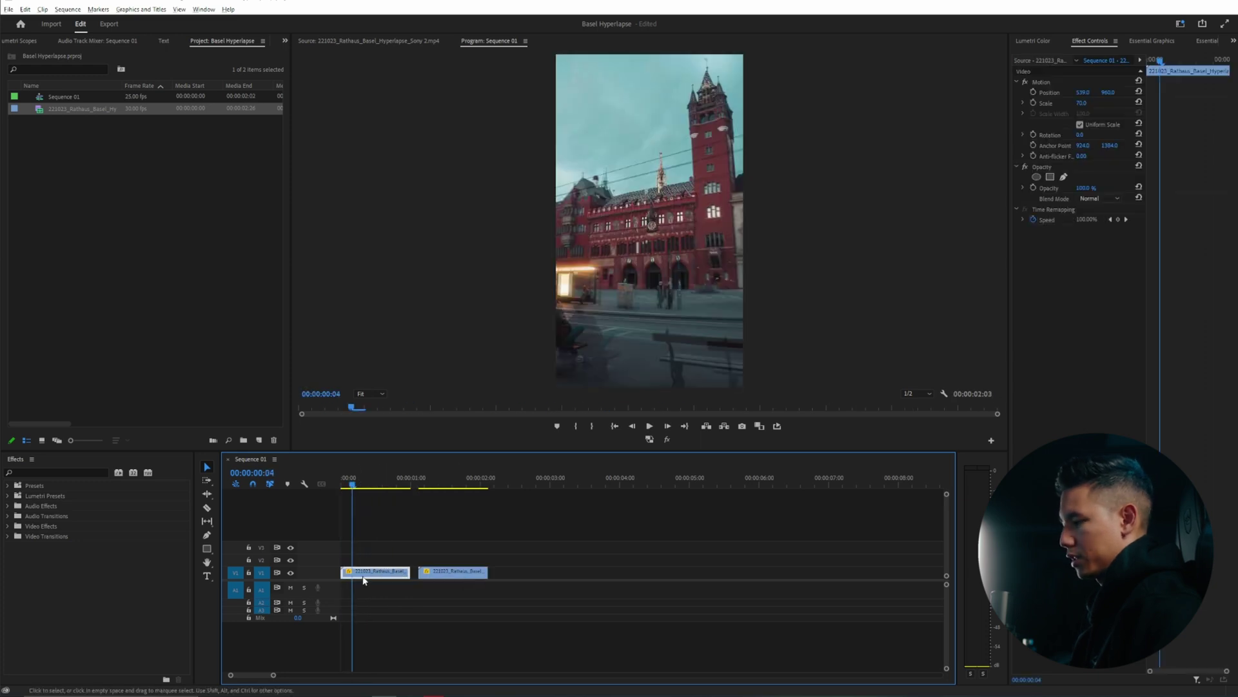
drag(451, 573, 436, 576)
- Turn on Reverse Speed for the second copy in Speed/Duration
click(425, 510)
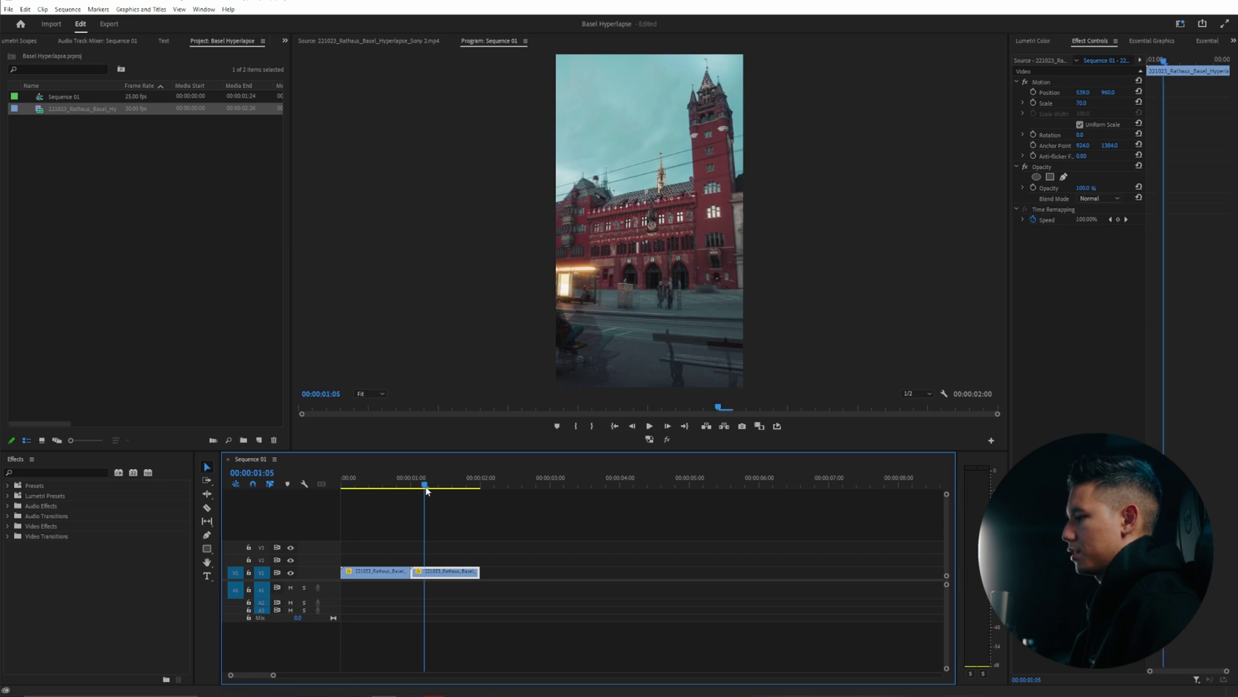
right_click(449, 575)
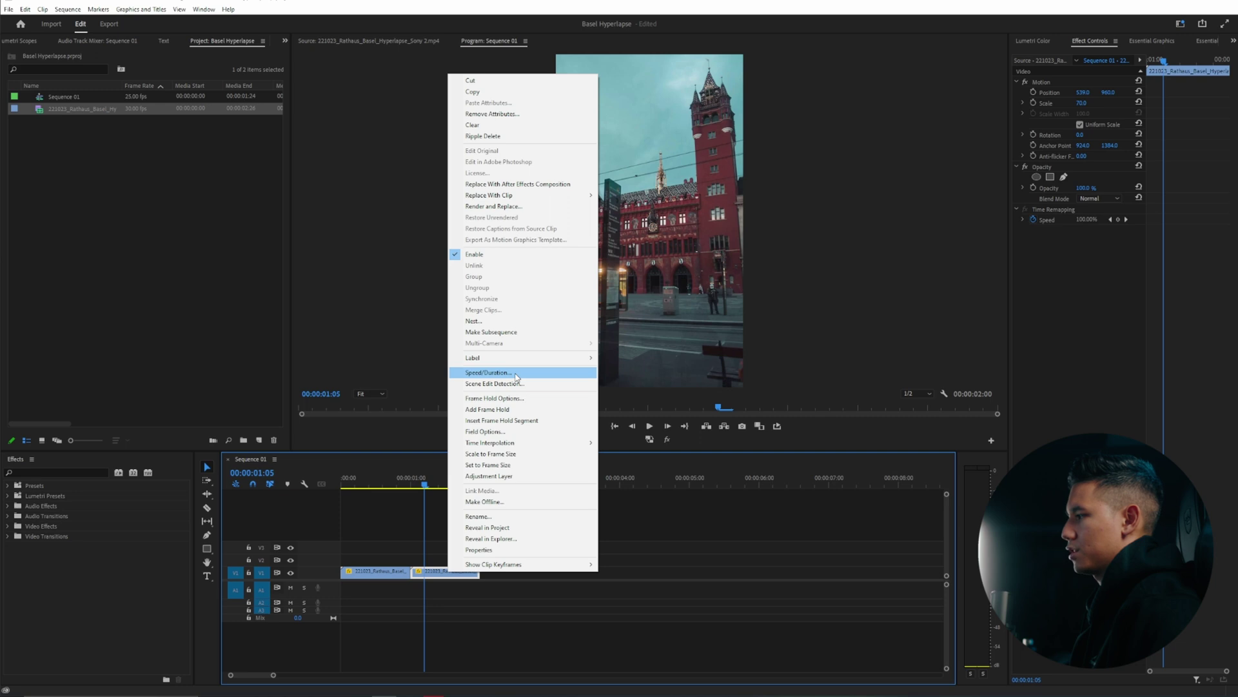
click(516, 374)
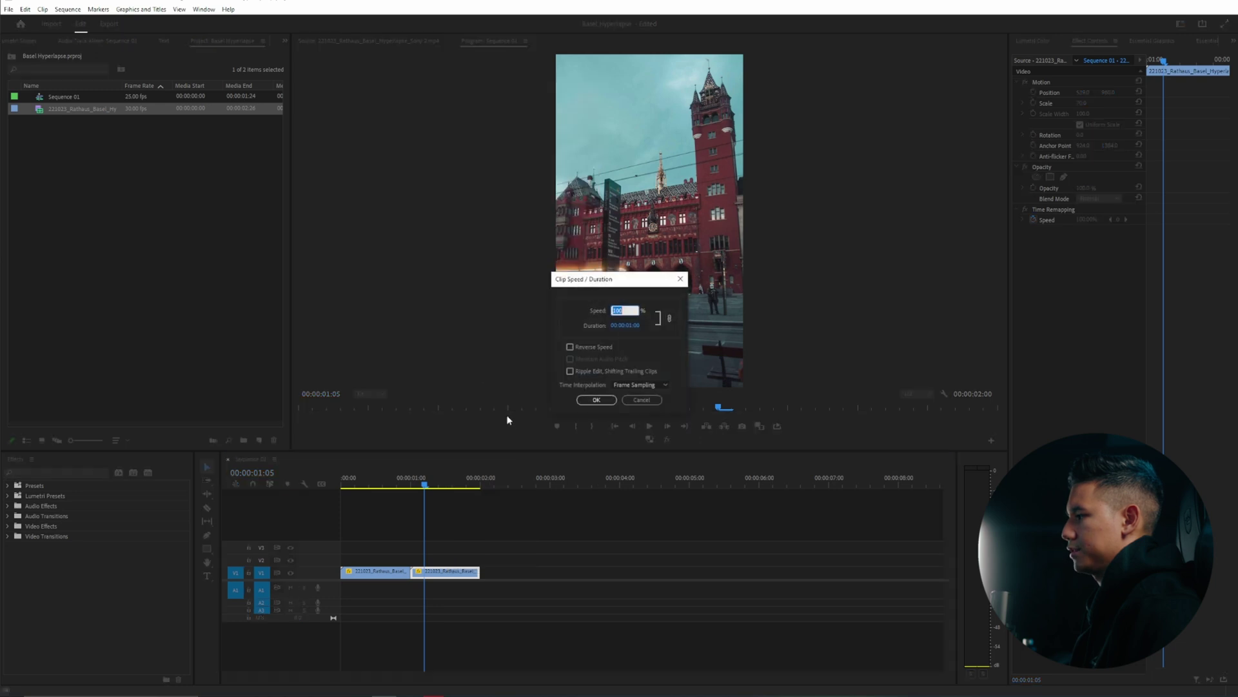
click(597, 400)
key(Home)
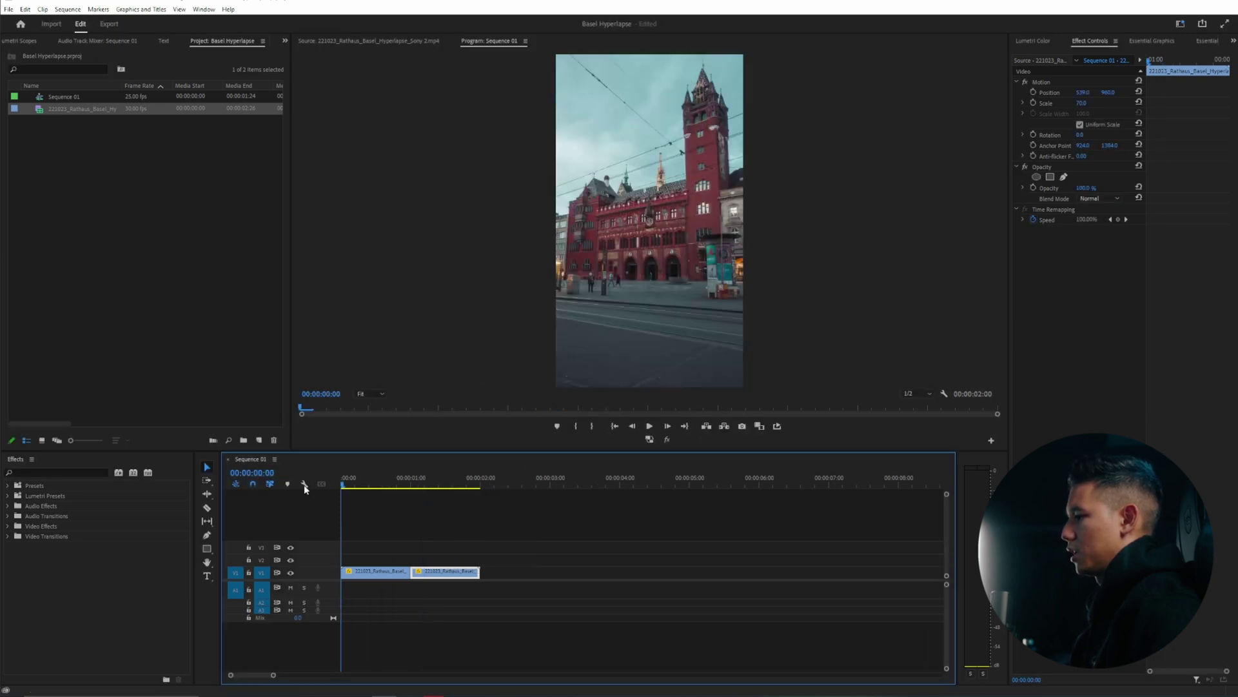
key(space)
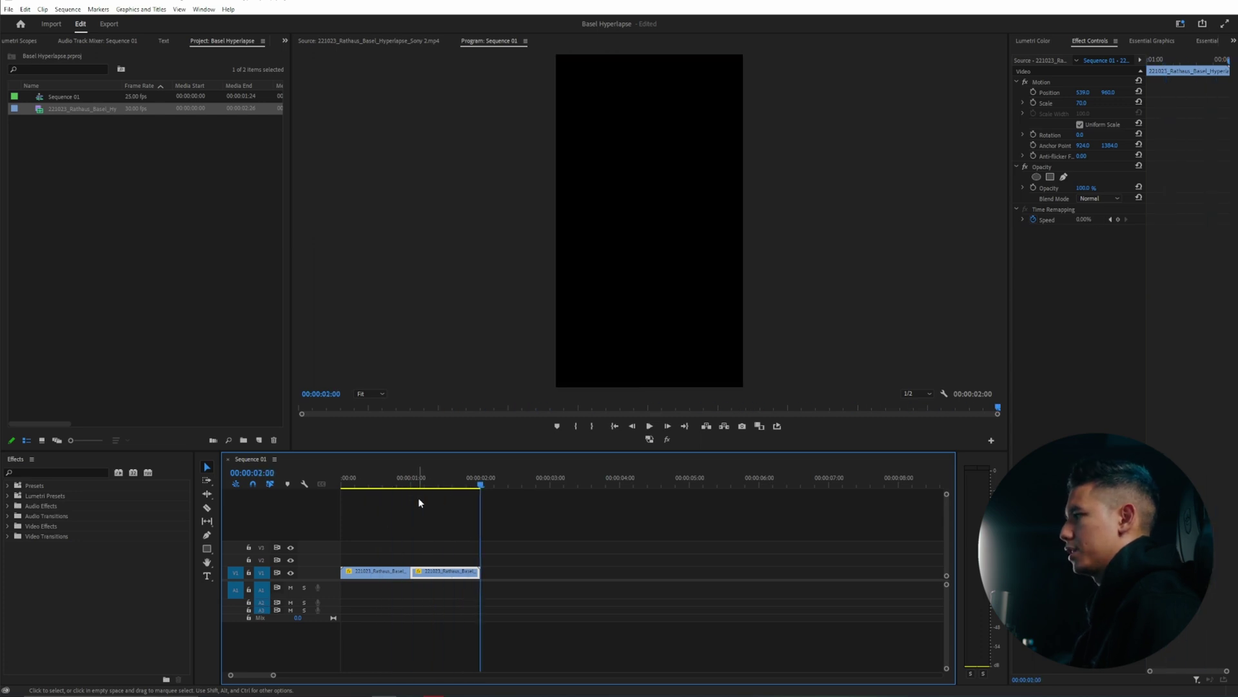
click(391, 481)
key(space)
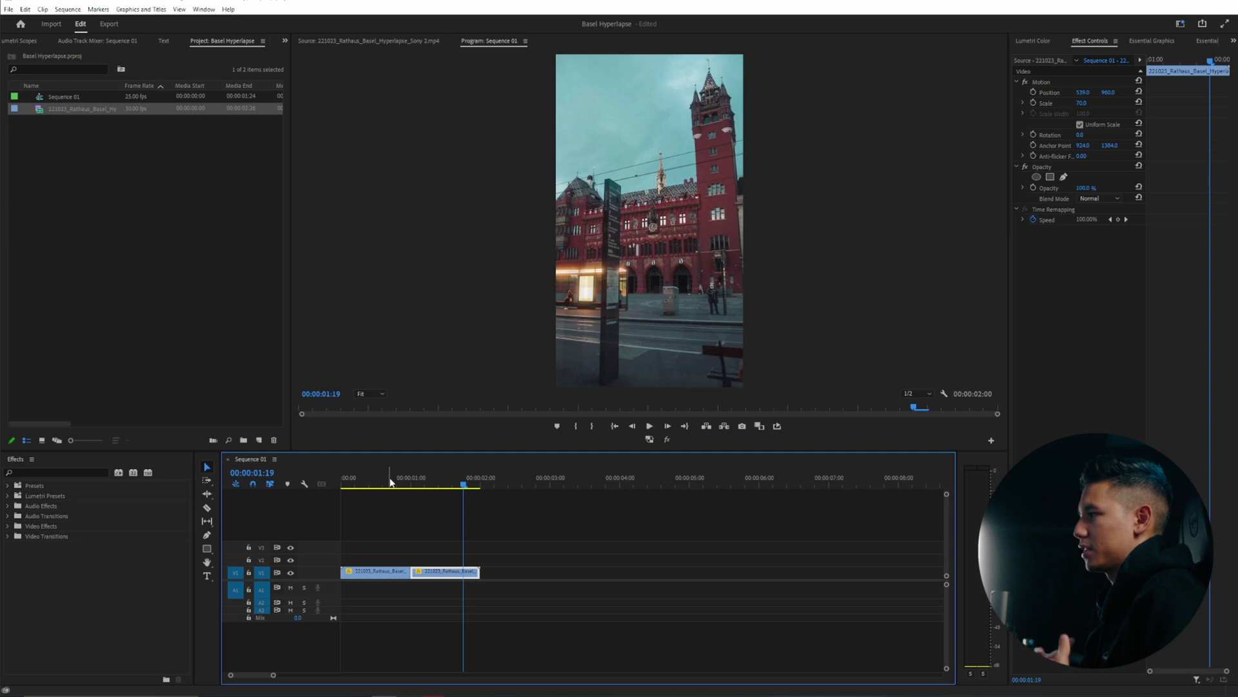
key(Right)
key(Right)
key(Right)
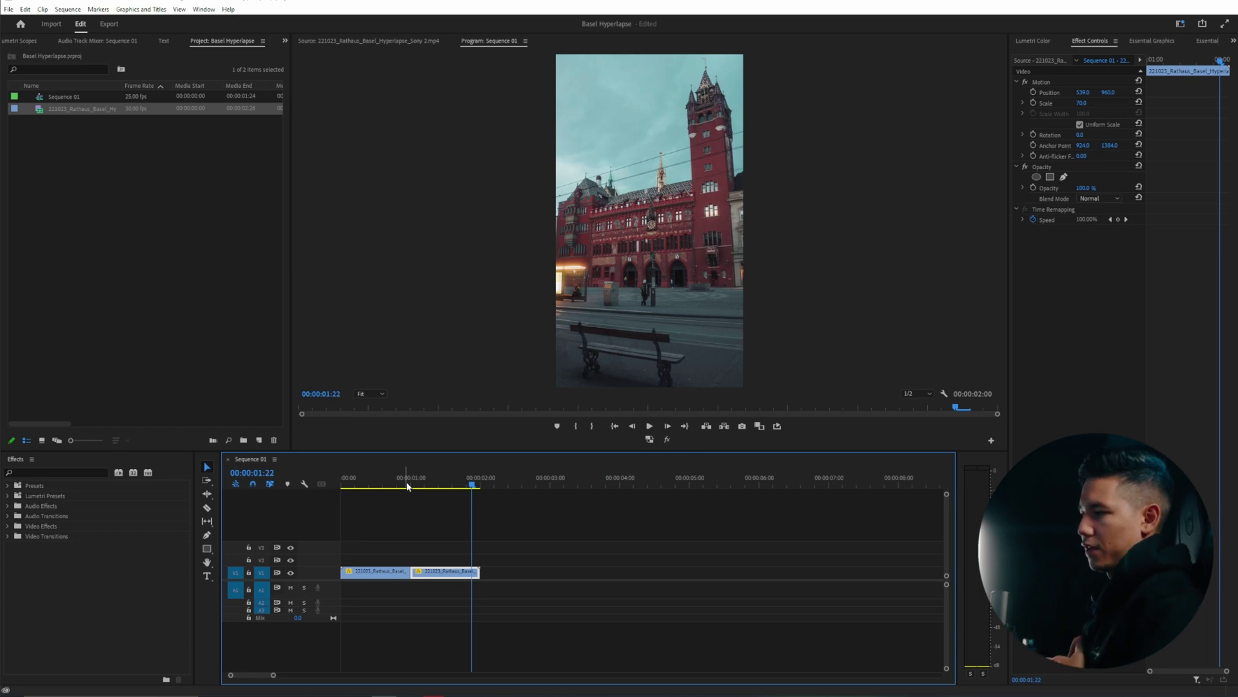
click(410, 486)
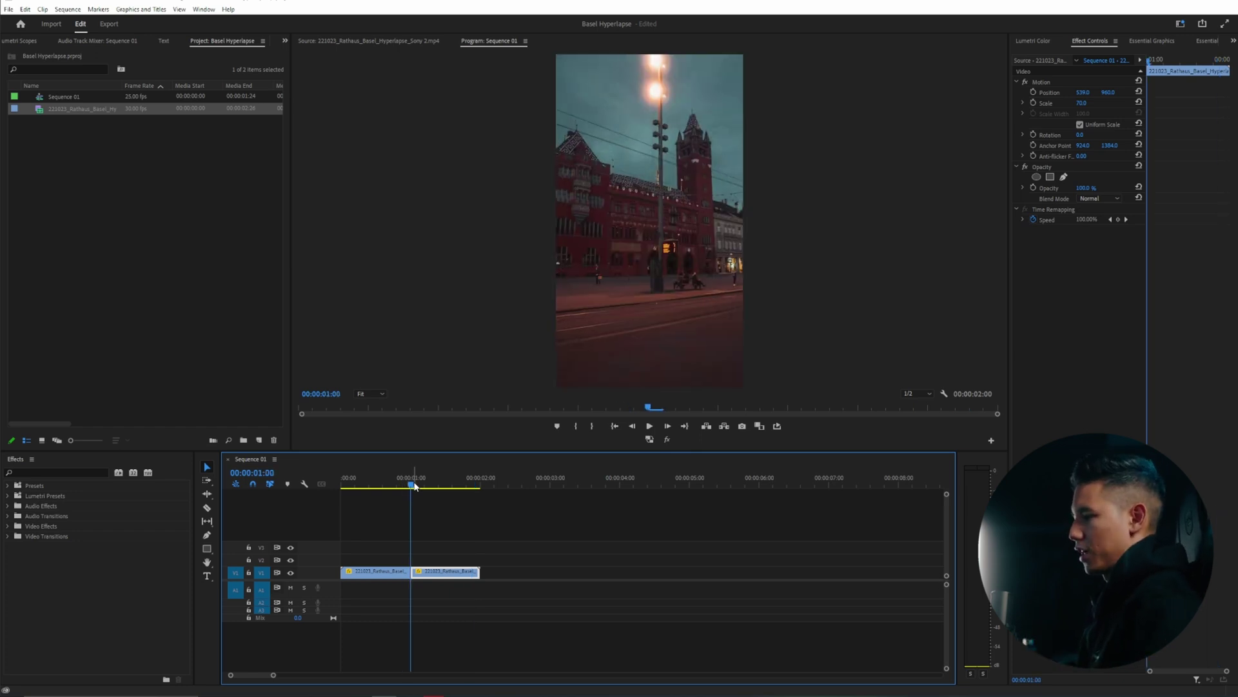
key(space)
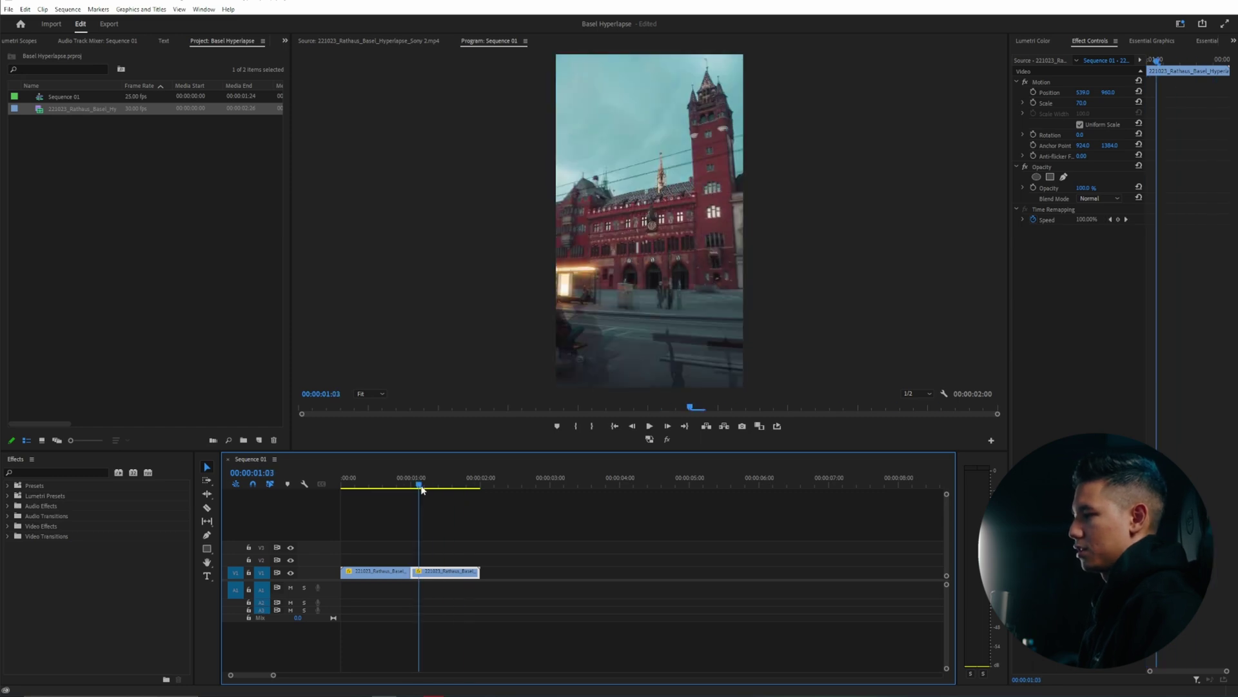
drag(423, 489, 368, 493)
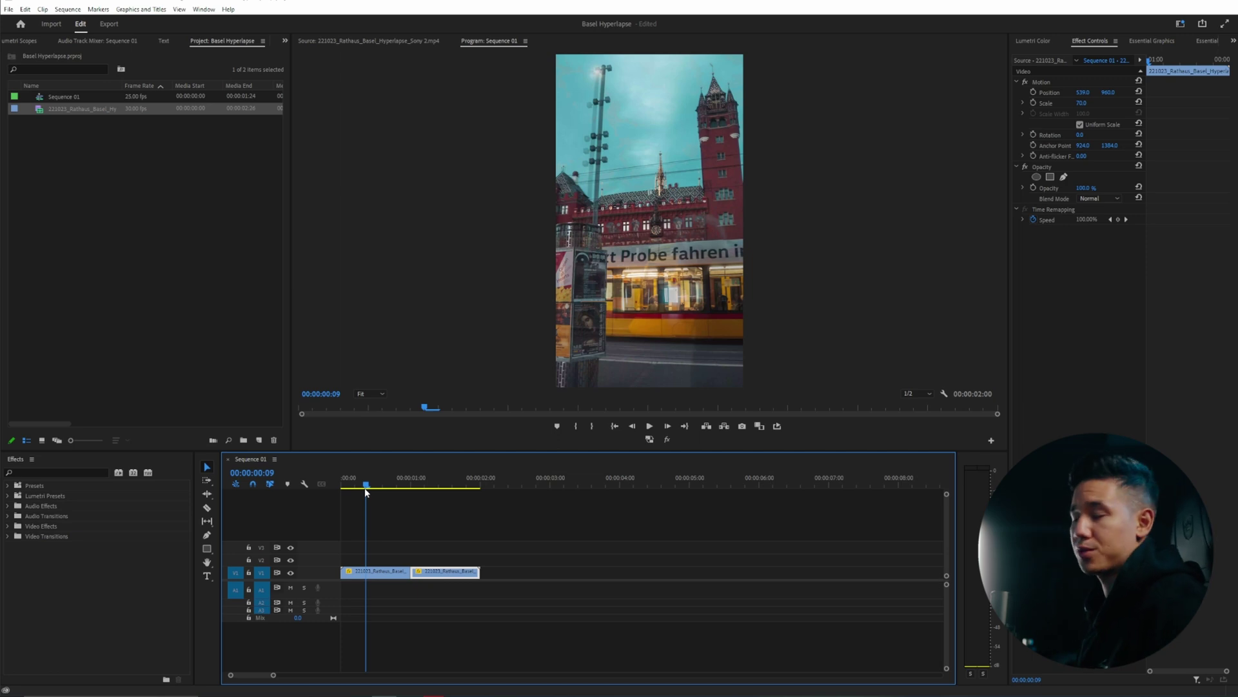
drag(365, 492, 339, 487)
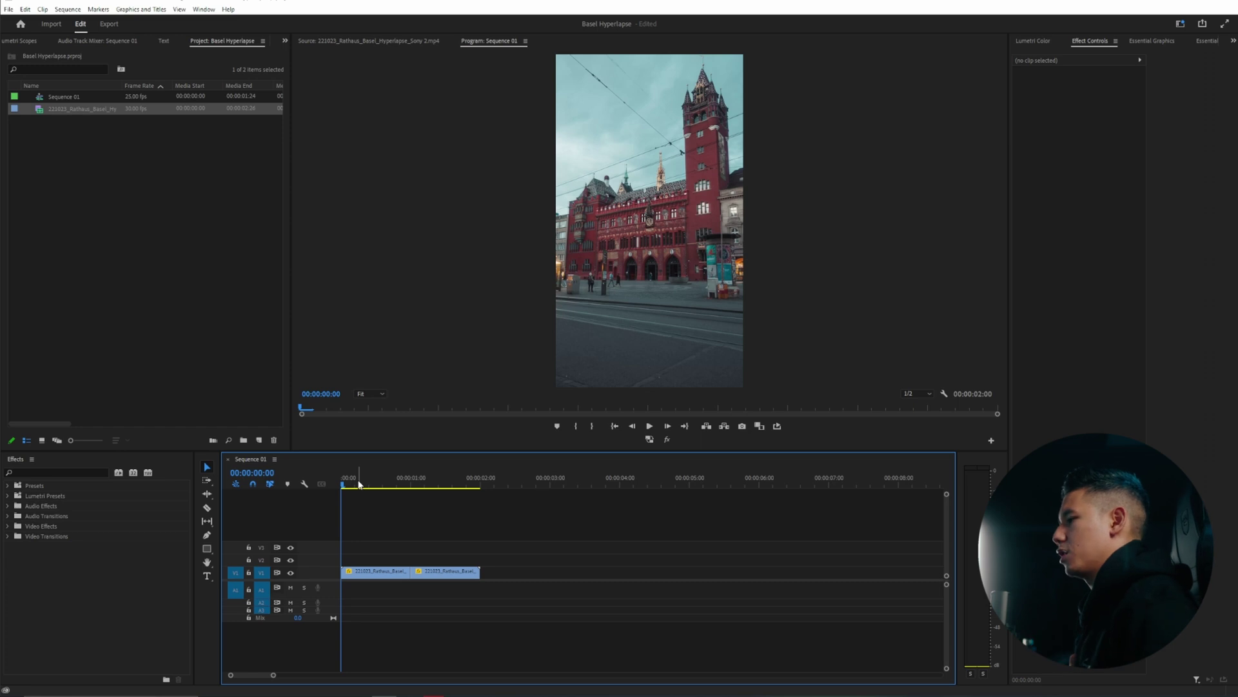